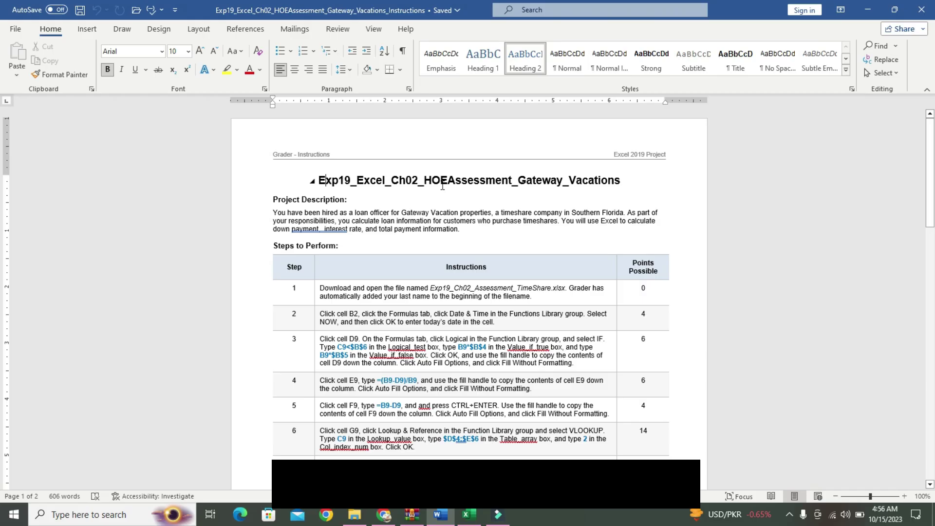
# Step: Highlight the Word title yellow and make the Project Description 14 pt, bold and turquoise
pyautogui.moveTo(319, 180); pyautogui.dragTo(629, 185)
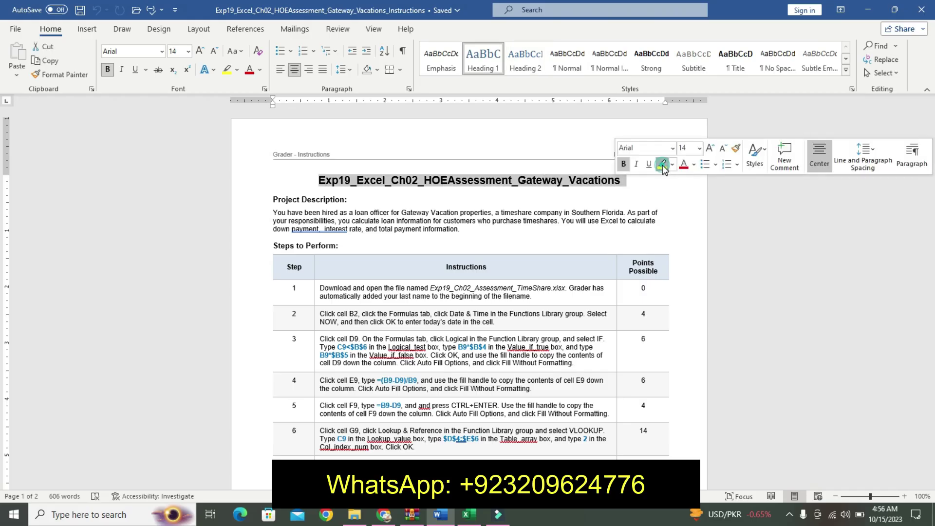
pyautogui.click(661, 163)
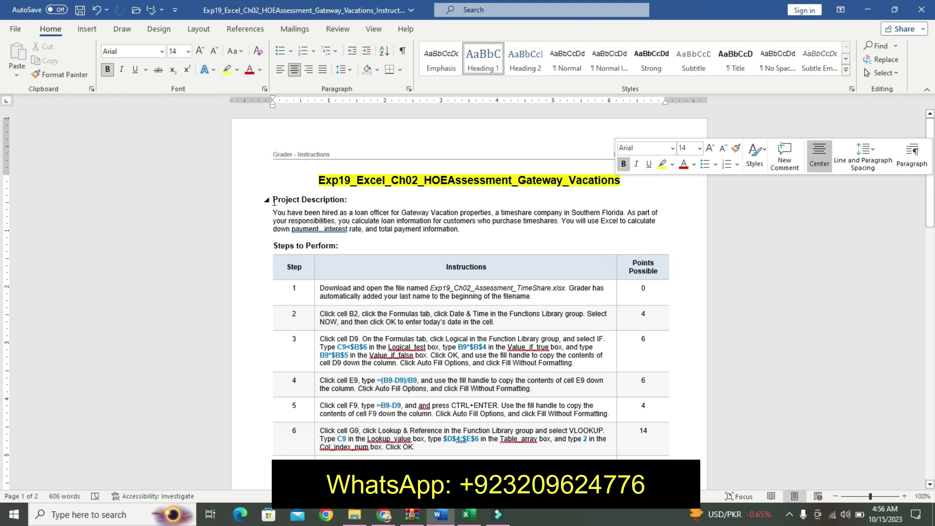
pyautogui.moveTo(273, 200); pyautogui.dragTo(427, 234)
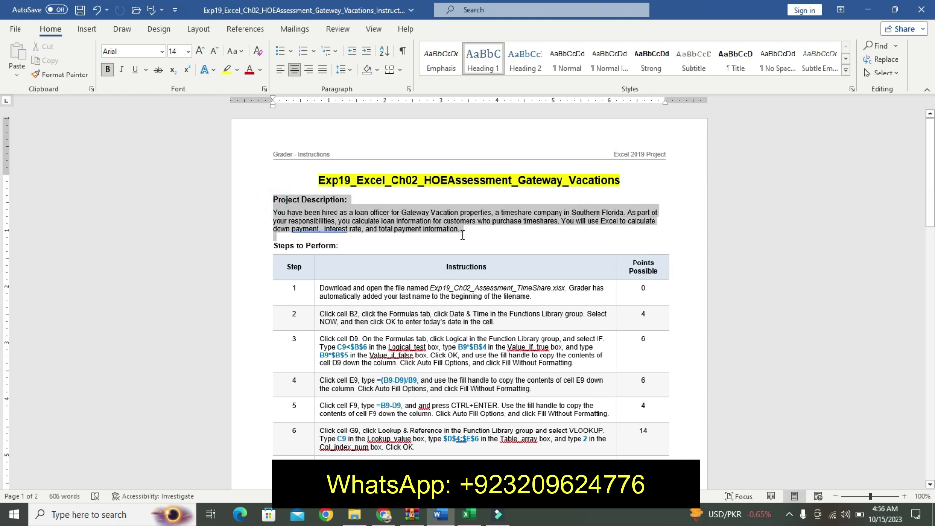
pyautogui.click(545, 200)
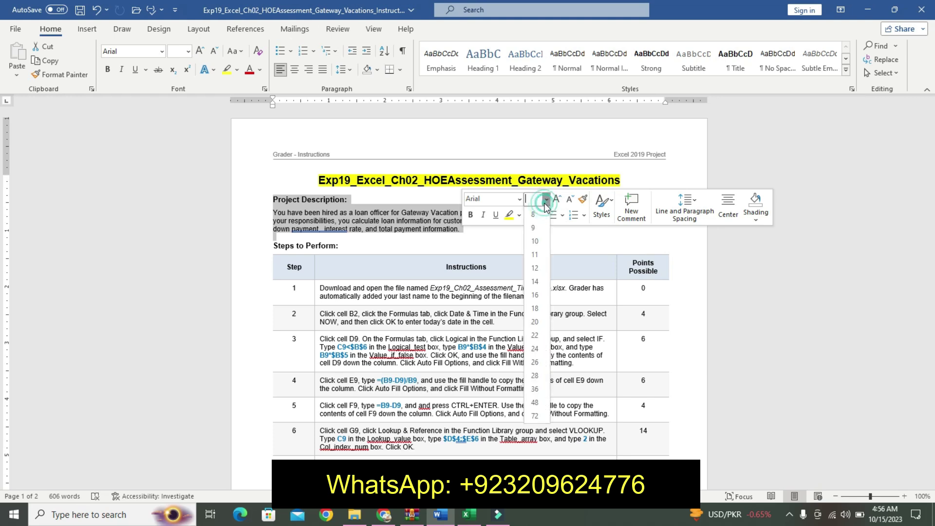
pyautogui.click(540, 282)
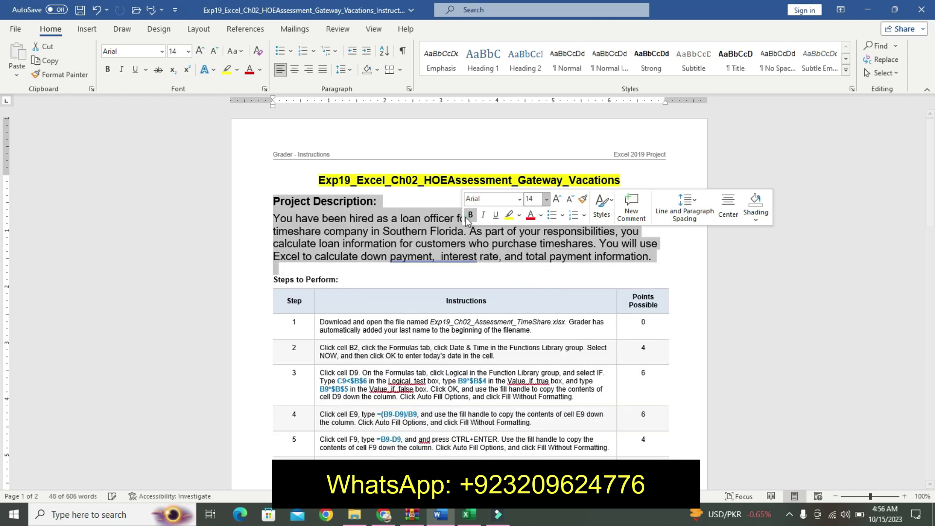
pyautogui.click(469, 217)
pyautogui.click(520, 215)
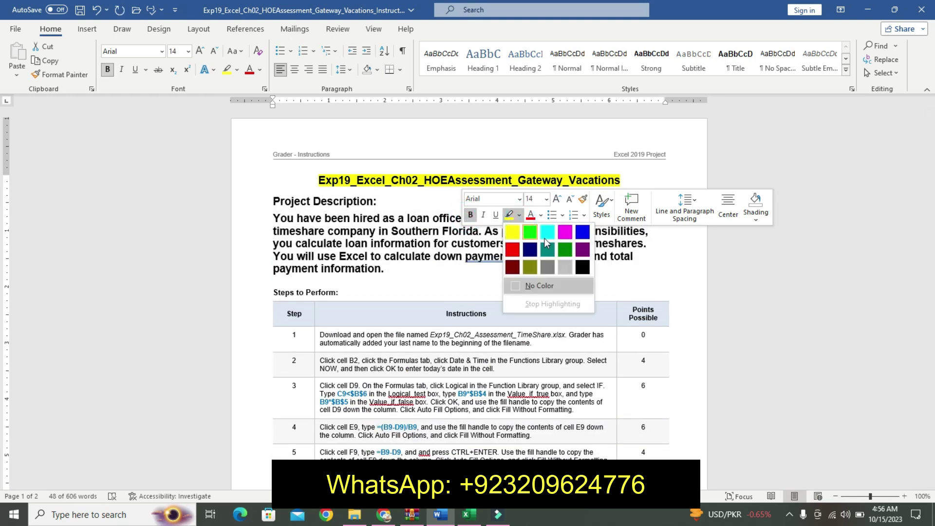
pyautogui.click(545, 238)
pyautogui.click(280, 239)
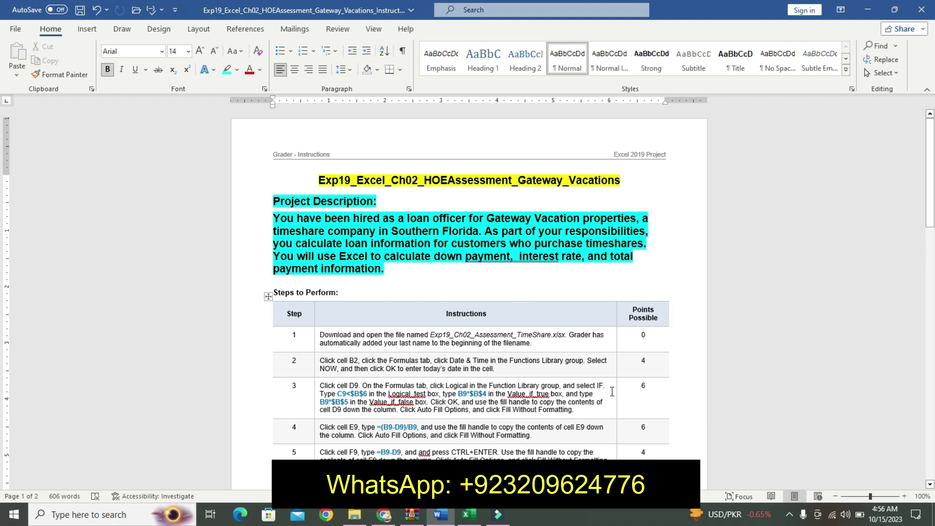
# Step: In the TimeShare workbook, inspect the loan table cells G17, F8, F6 and G6
pyautogui.click(469, 515)
pyautogui.click(458, 347)
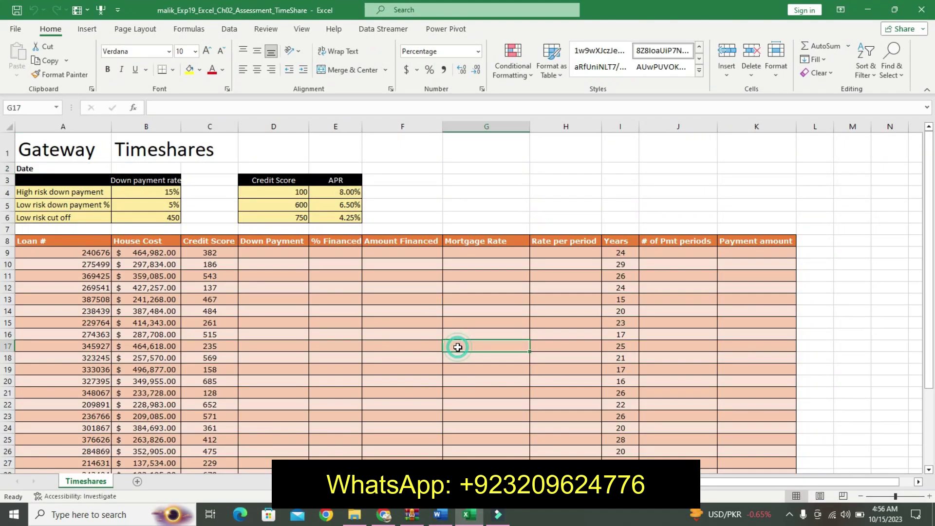
pyautogui.click(364, 318)
pyautogui.click(297, 291)
pyautogui.click(395, 238)
pyautogui.click(423, 222)
pyautogui.click(477, 217)
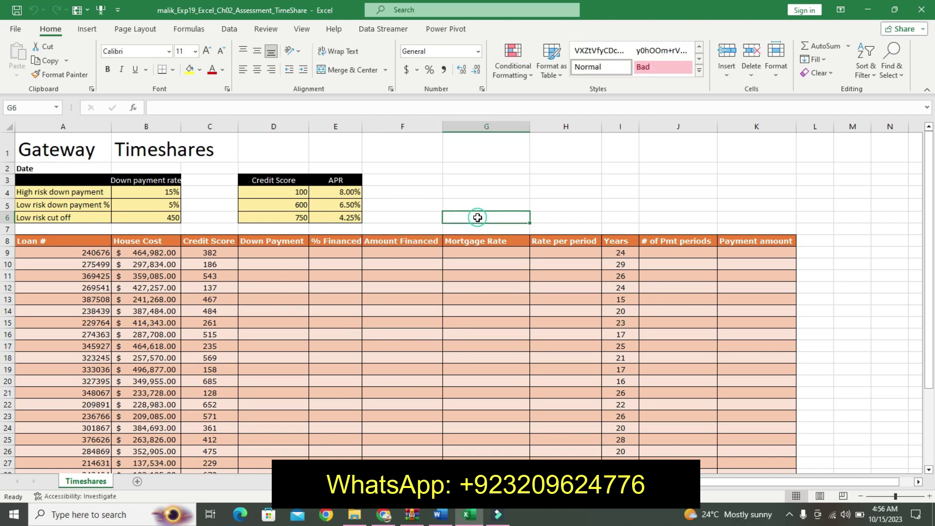
pyautogui.click(445, 512)
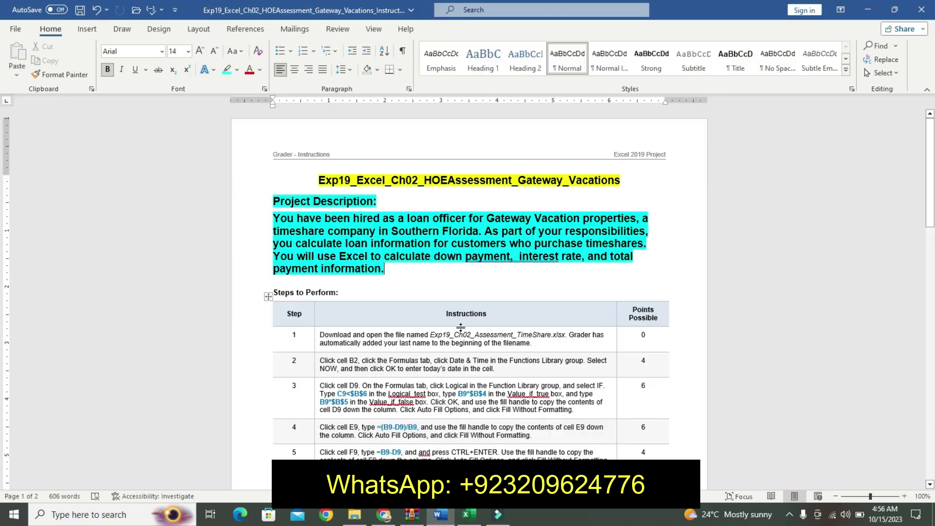
# Step: Undo the earlier formatting and highlight step 1's instruction in cyan
pyautogui.hotkey('ctrl', 'z')
pyautogui.hotkey('ctrl', 'z')
pyautogui.hotkey('ctrl', 'z')
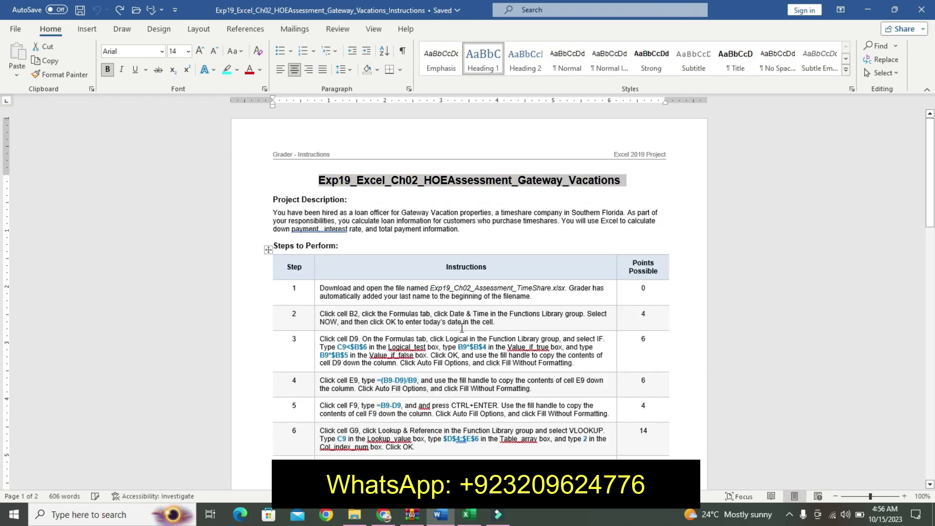
pyautogui.click(316, 294)
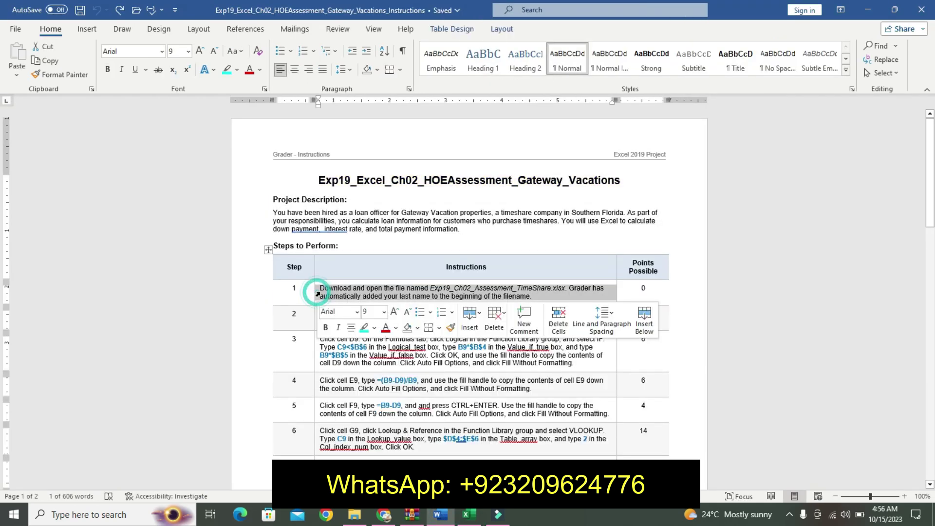
pyautogui.click(363, 329)
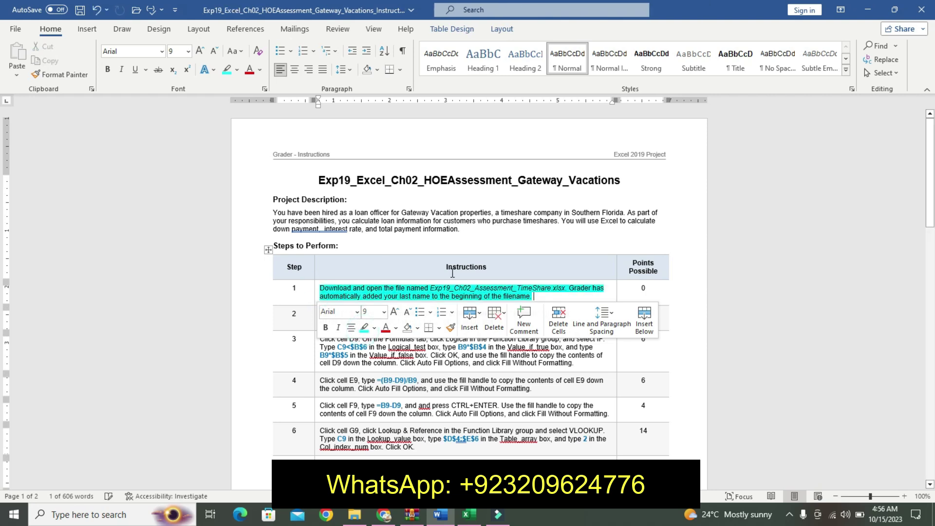
# Step: Make the file name Exp19_Ch02_Assessment_TimeShare.xlsx 16 pt, bold and yellow-highlighted
pyautogui.moveTo(435, 288); pyautogui.dragTo(530, 287)
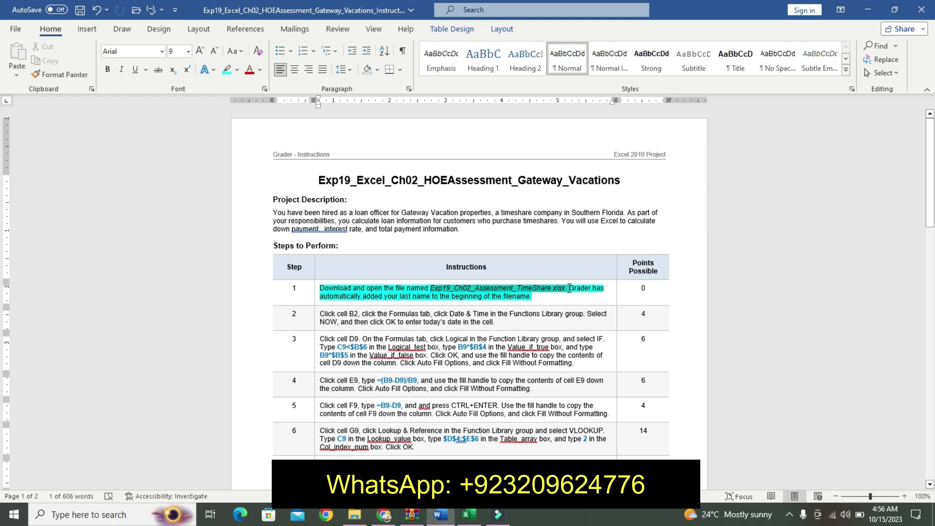
pyautogui.click(635, 307)
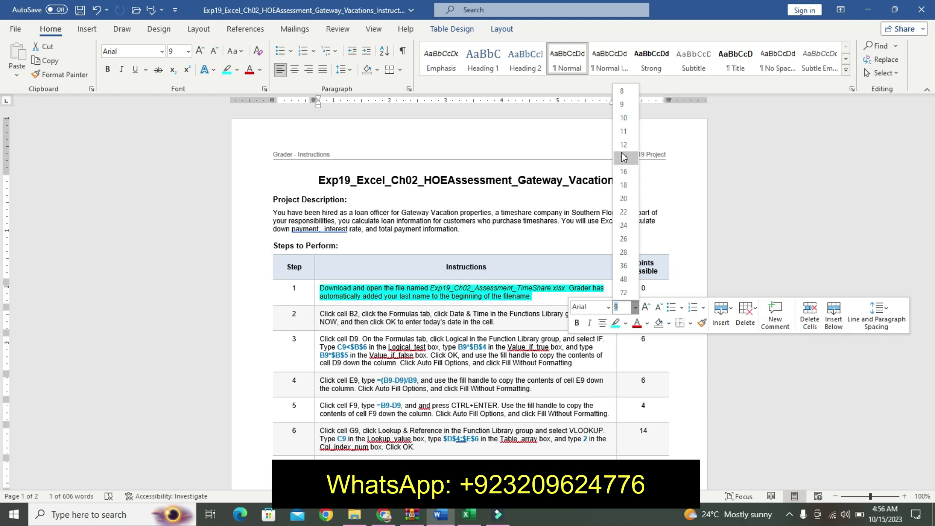
pyautogui.click(623, 169)
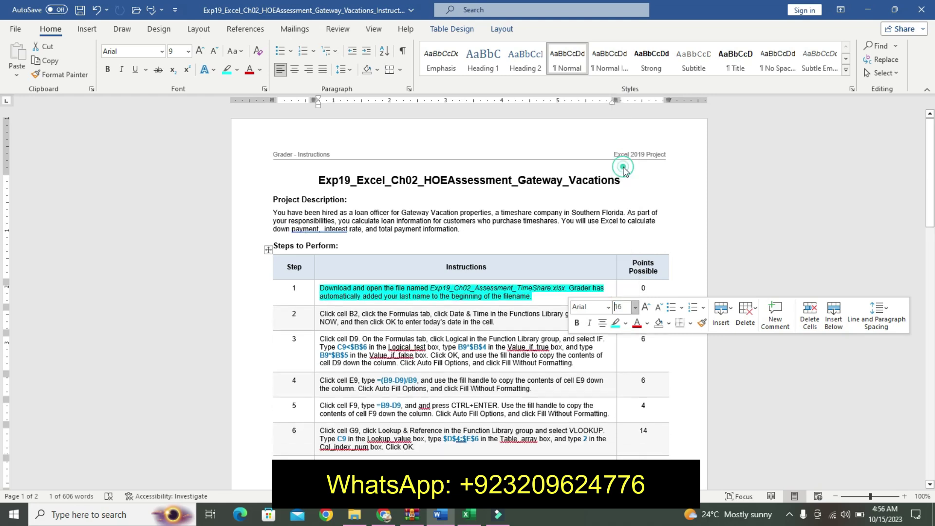
pyautogui.click(577, 323)
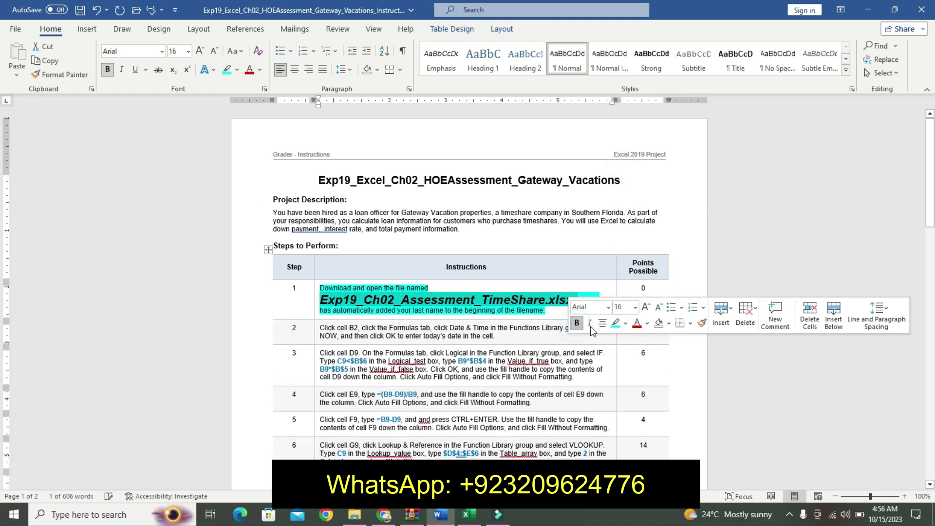
pyautogui.click(626, 326)
pyautogui.click(616, 341)
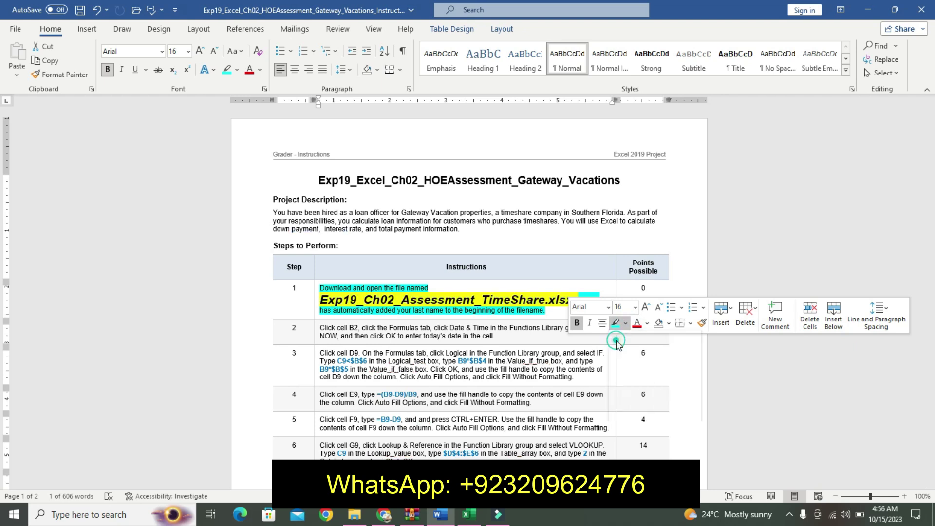
pyautogui.click(419, 286)
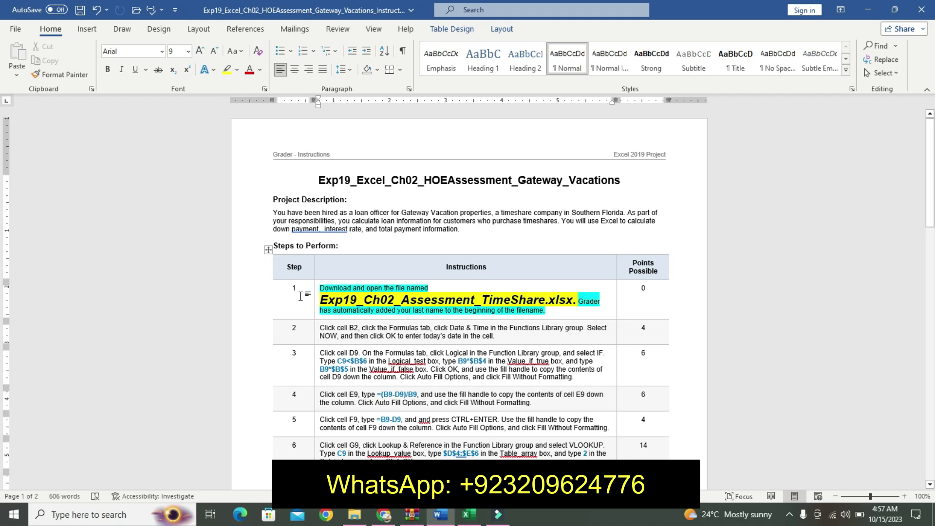
pyautogui.moveTo(323, 300); pyautogui.dragTo(574, 305)
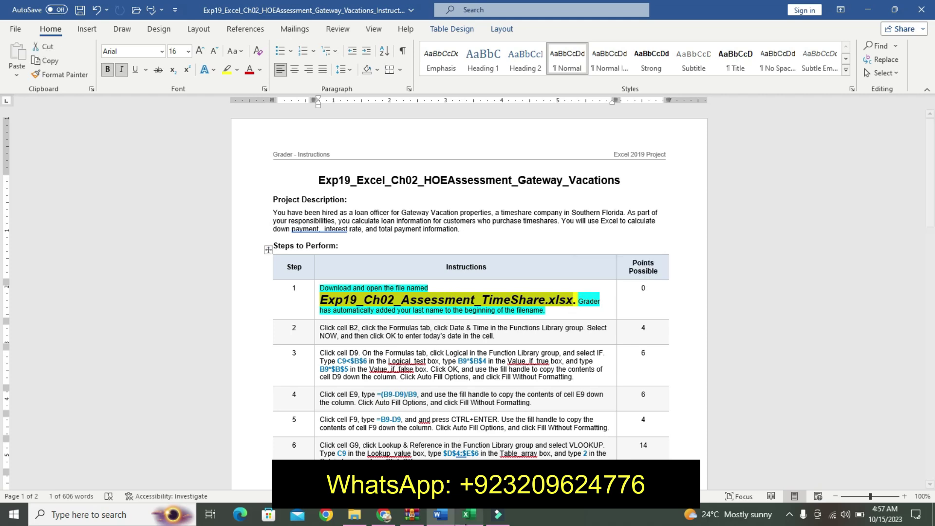
pyautogui.click(468, 514)
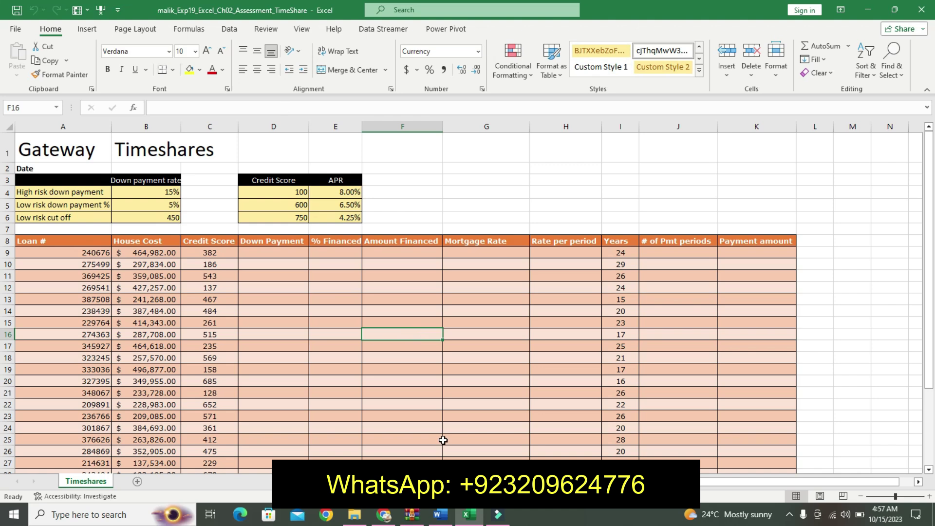
# Step: Undo step 1's formatting and make step 2's instruction 14 pt, bold, turquoise-highlighted
pyautogui.click(440, 514)
pyautogui.hotkey('ctrl', 'z')
pyautogui.hotkey('ctrl', 'z')
pyautogui.hotkey('ctrl', 'z')
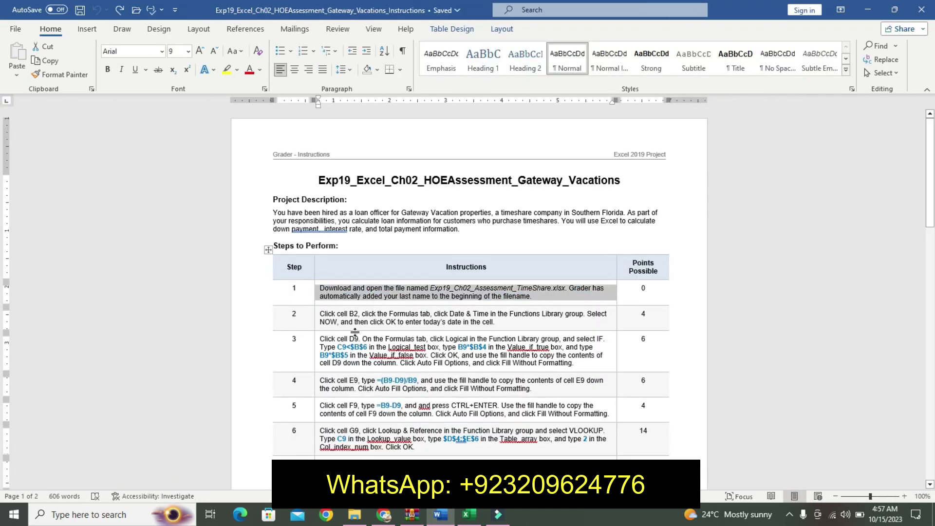
pyautogui.click(317, 319)
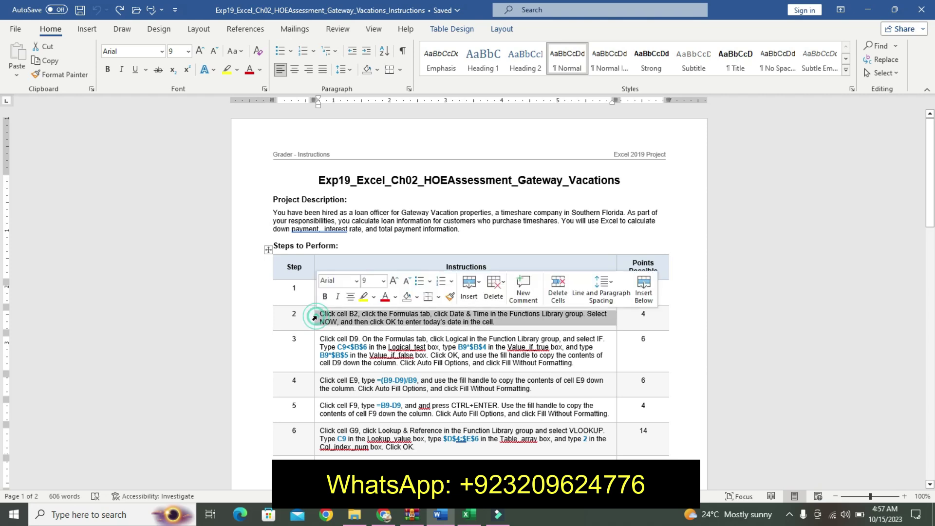
pyautogui.click(384, 281)
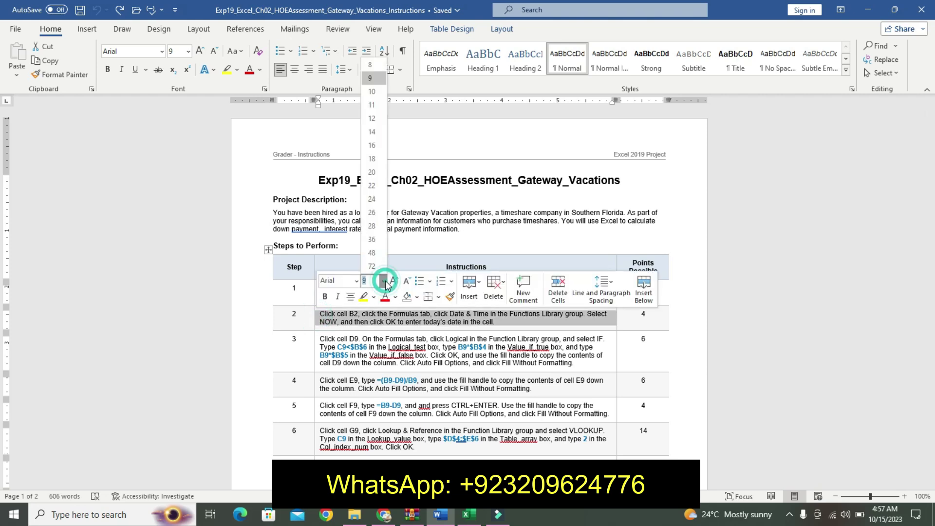
pyautogui.click(371, 132)
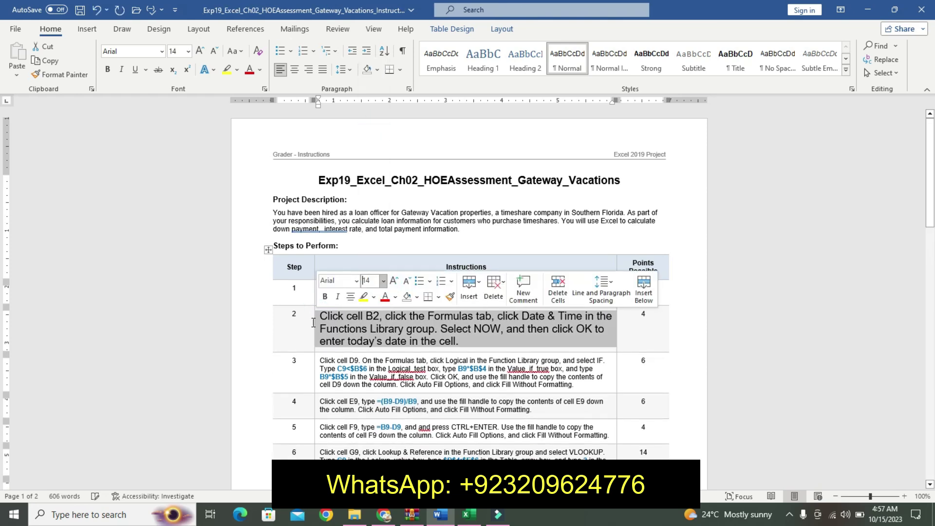
pyautogui.click(325, 296)
pyautogui.click(373, 297)
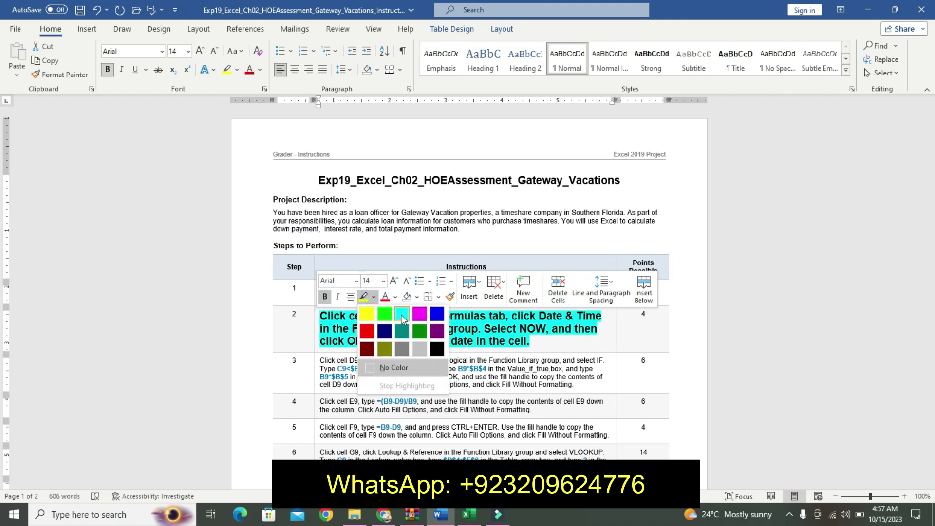
pyautogui.click(401, 313)
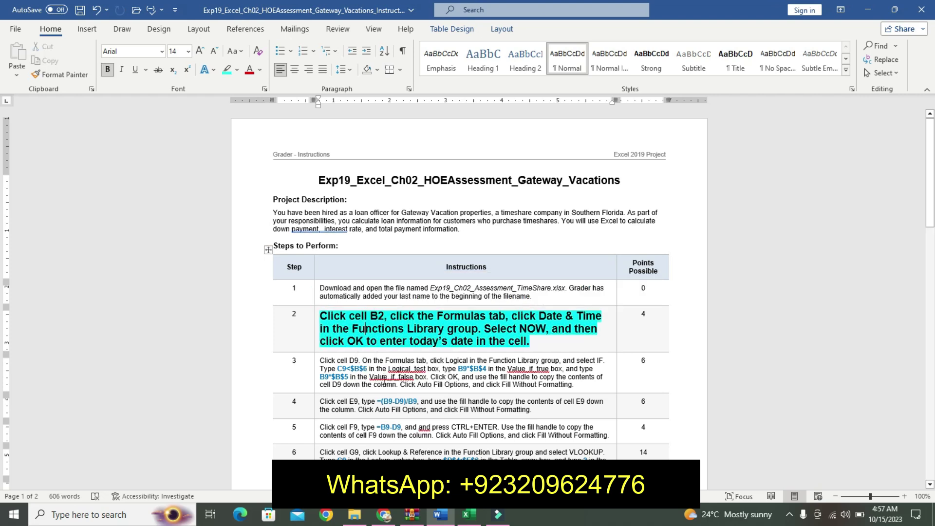
pyautogui.click(469, 514)
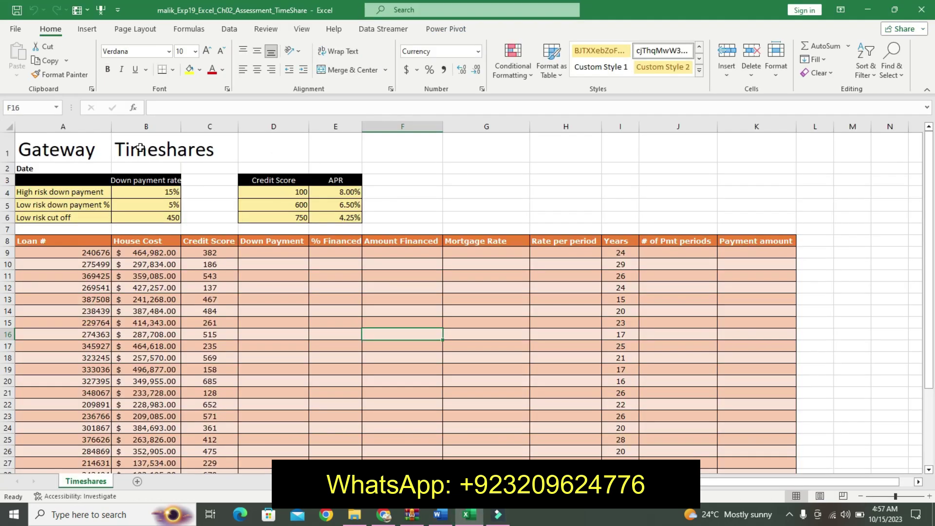
# Step: Enter =NOW() in cell B2 from the Date & Time functions, showing 10/15/2023 4:57
pyautogui.click(142, 167)
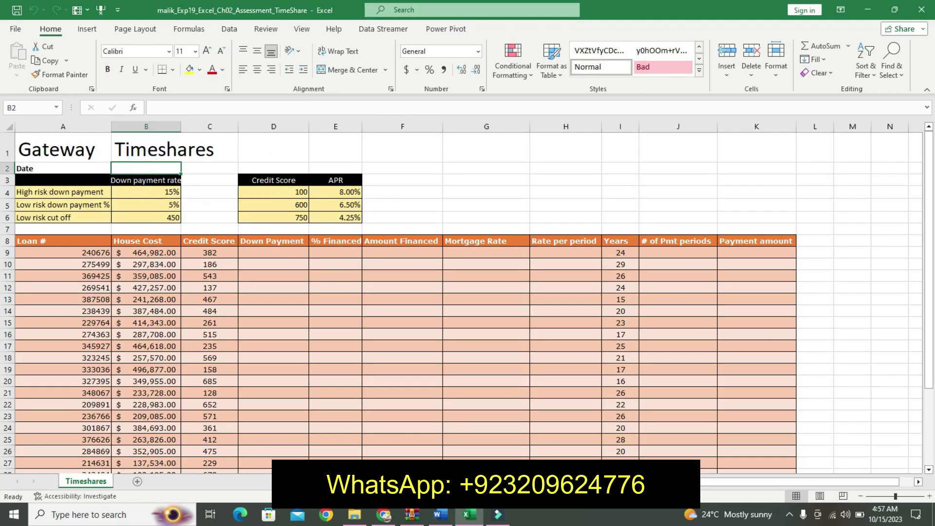
pyautogui.click(432, 521)
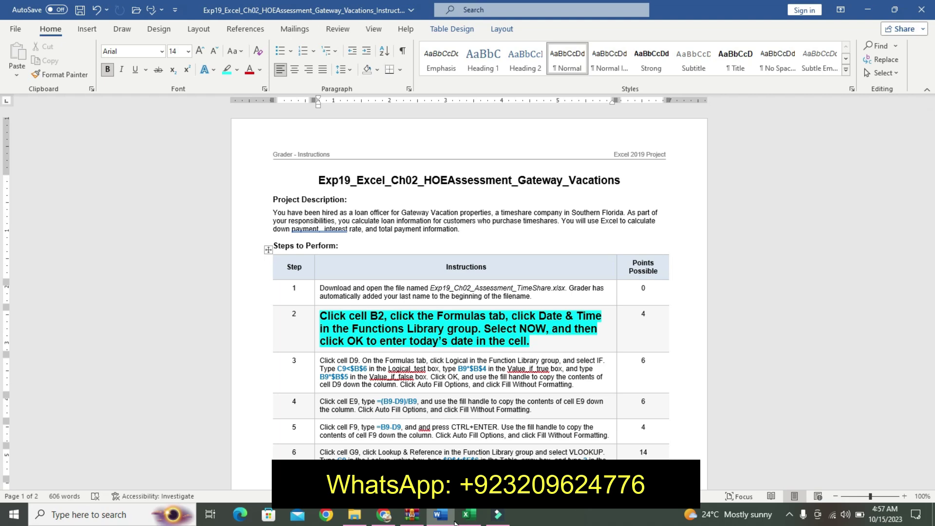
pyautogui.click(453, 521)
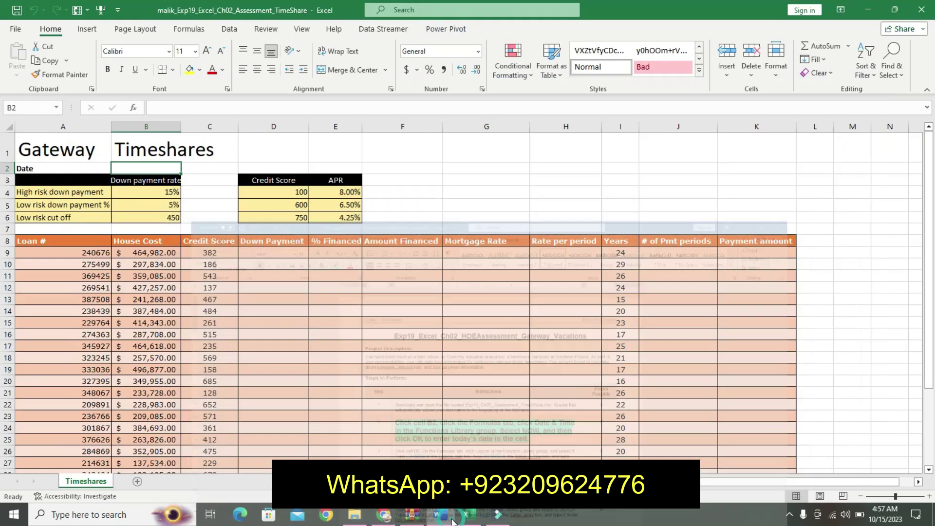
pyautogui.click(212, 108)
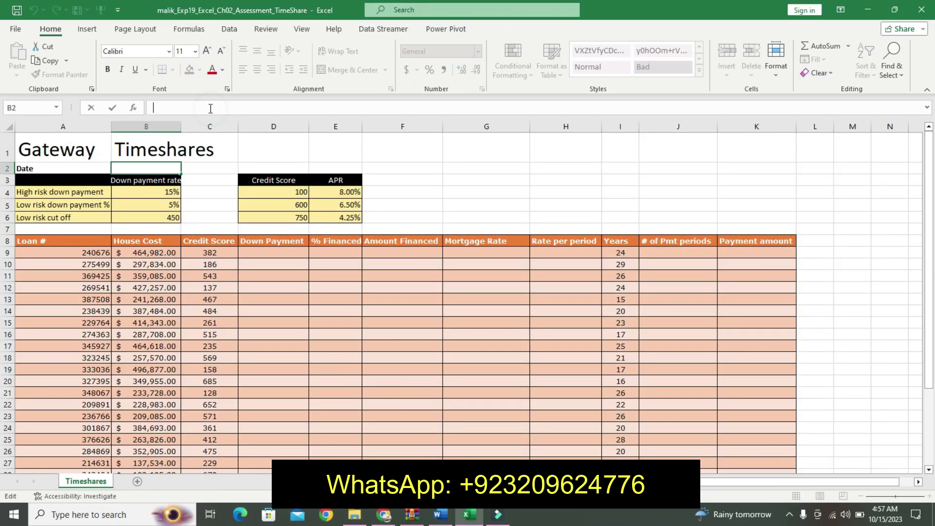
pyautogui.click(189, 29)
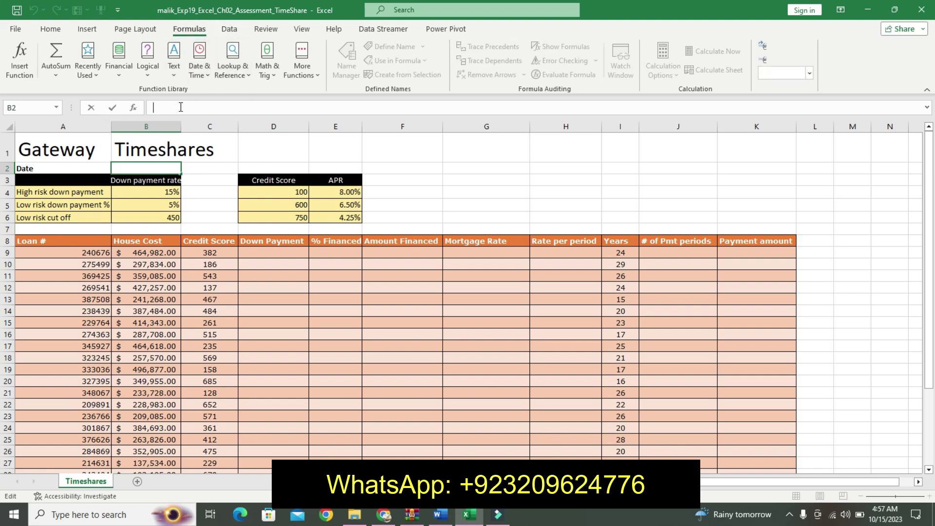
pyautogui.click(200, 57)
pyautogui.click(282, 197)
pyautogui.click(232, 303)
pyautogui.click(231, 304)
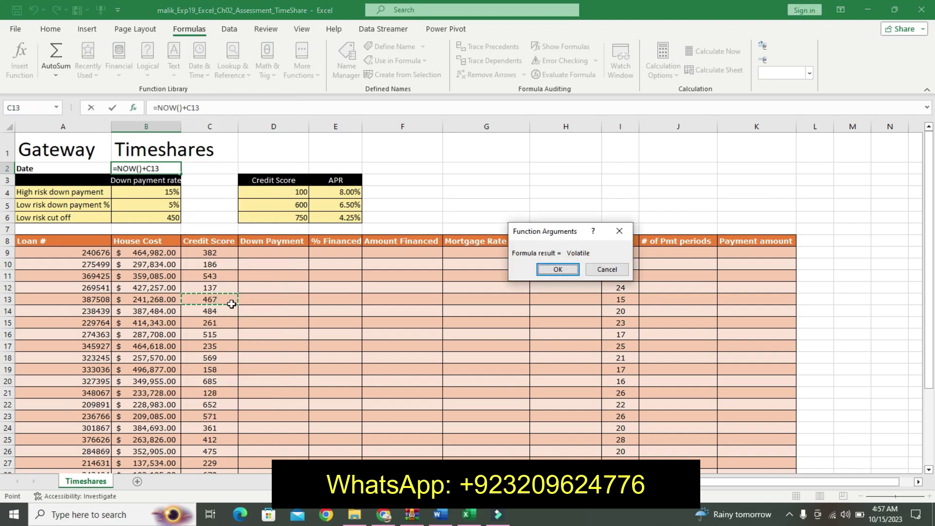
pyautogui.click(619, 231)
pyautogui.click(199, 65)
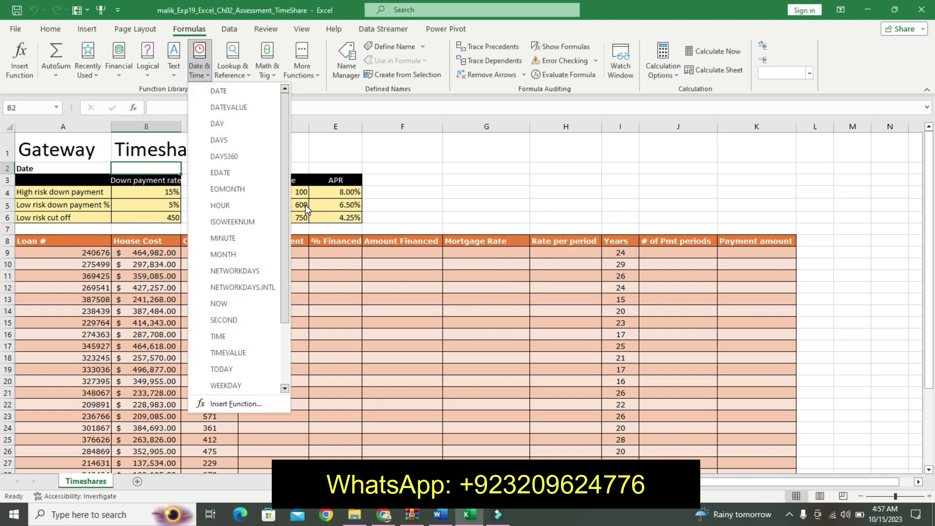
pyautogui.click(219, 303)
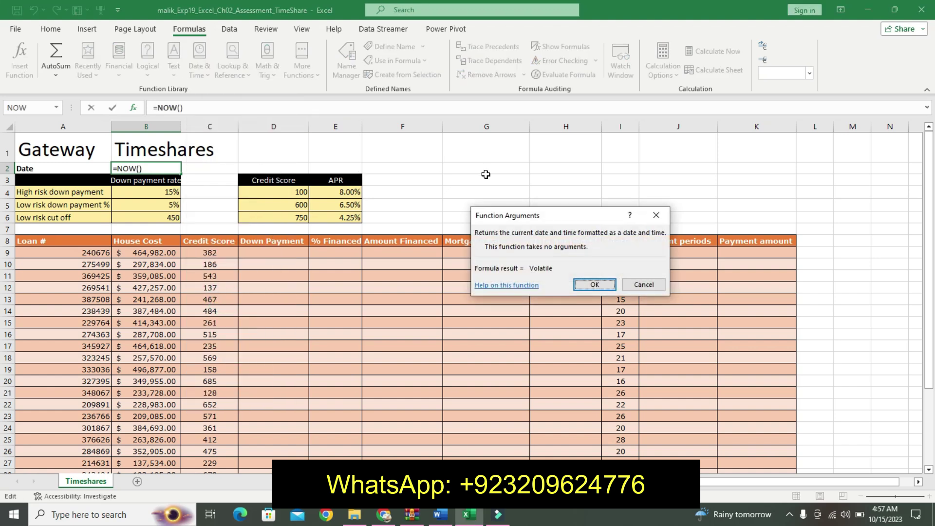
pyautogui.click(588, 286)
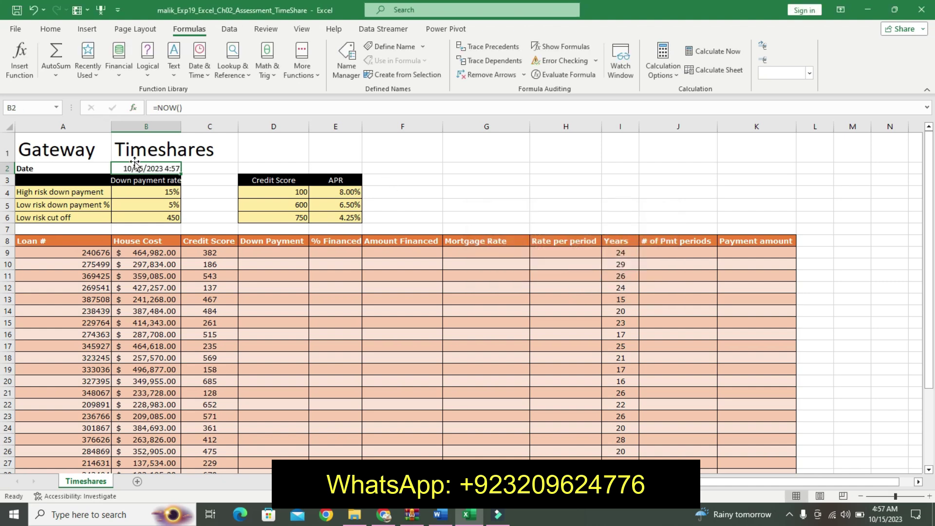
# Step: In the Word instructions, undo the emphasis formatting on step 2
pyautogui.click(441, 515)
pyautogui.click(476, 351)
pyautogui.moveTo(381, 341); pyautogui.dragTo(531, 340)
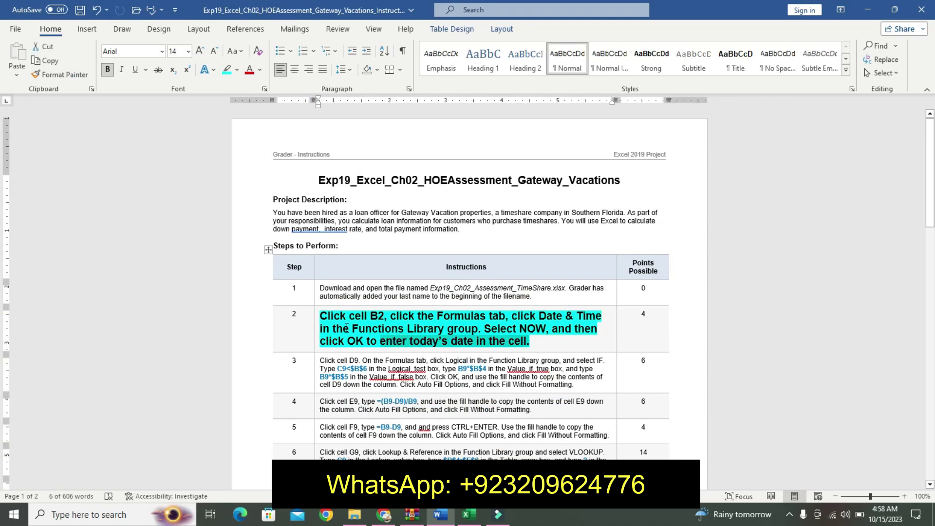
pyautogui.hotkey('ctrl', 'z')
pyautogui.hotkey('ctrl', 'z')
pyautogui.hotkey('ctrl', 'z')
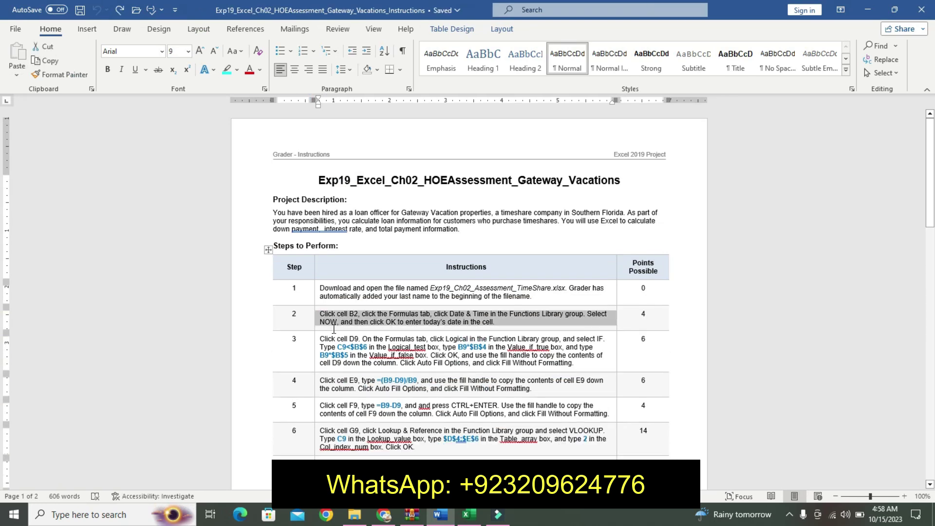
# Step: Set step 3's instruction text to 12 pt bold with cyan highlighting
pyautogui.click(318, 346)
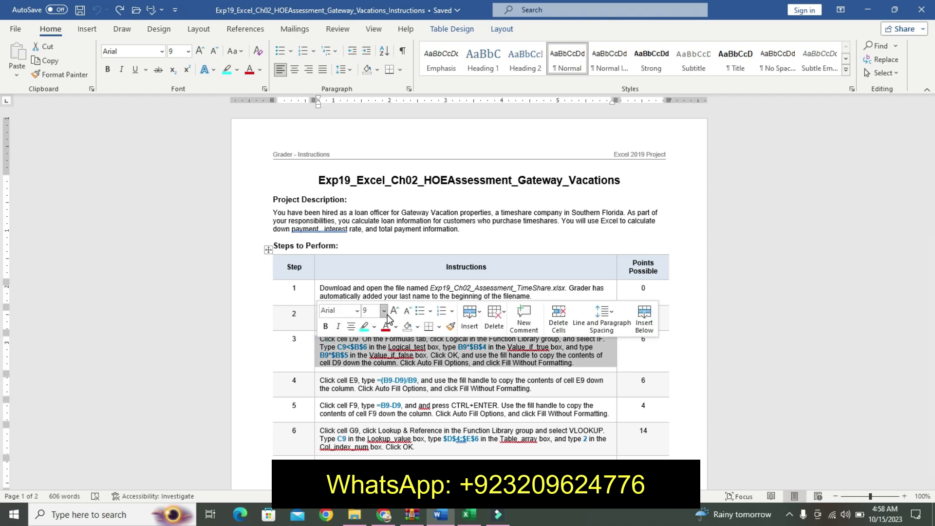
pyautogui.click(385, 313)
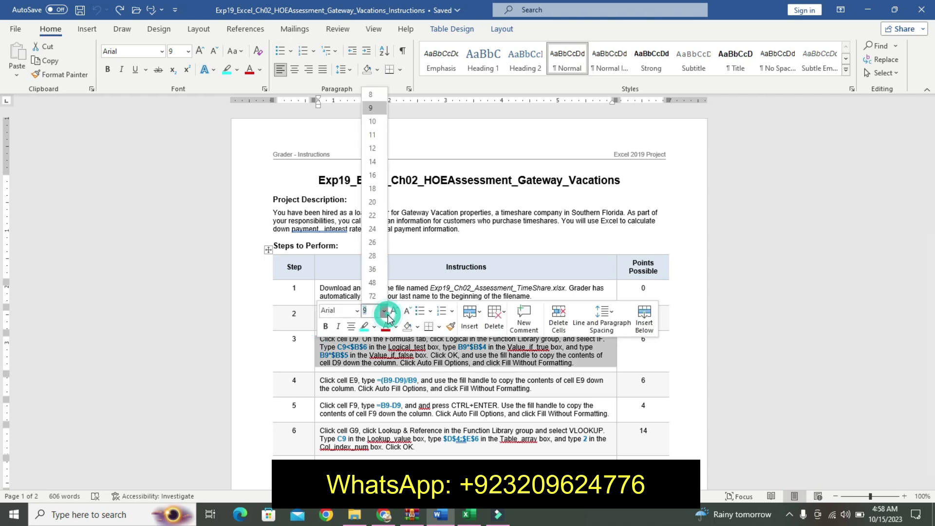
pyautogui.click(379, 149)
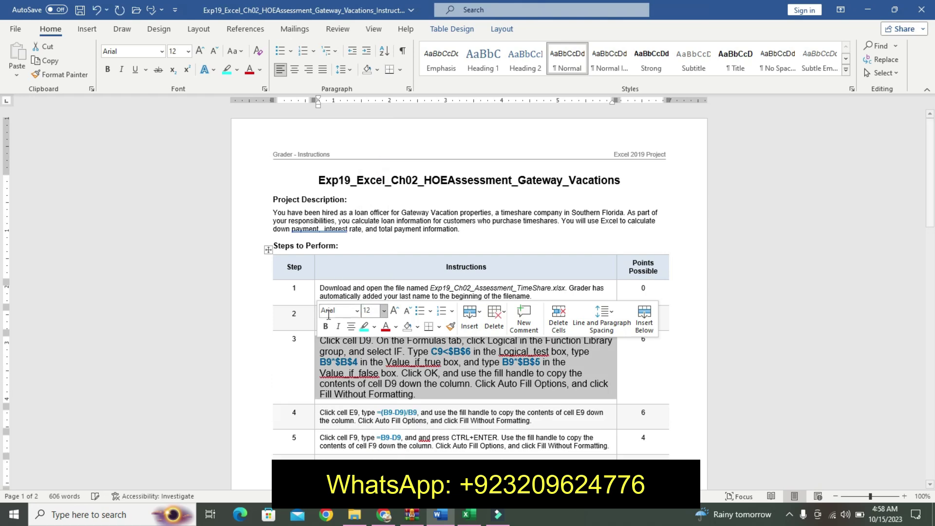
pyautogui.click(326, 327)
pyautogui.click(363, 326)
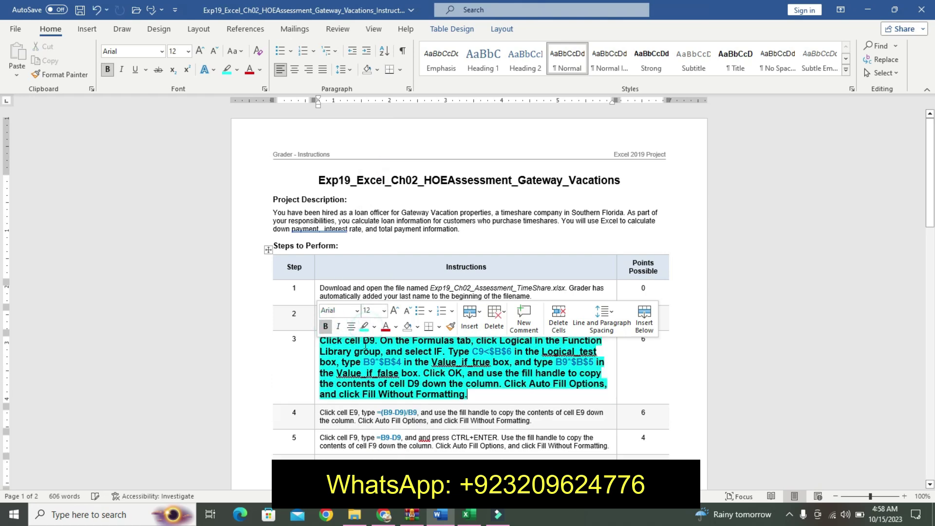
pyautogui.moveTo(931, 213); pyautogui.dragTo(933, 250)
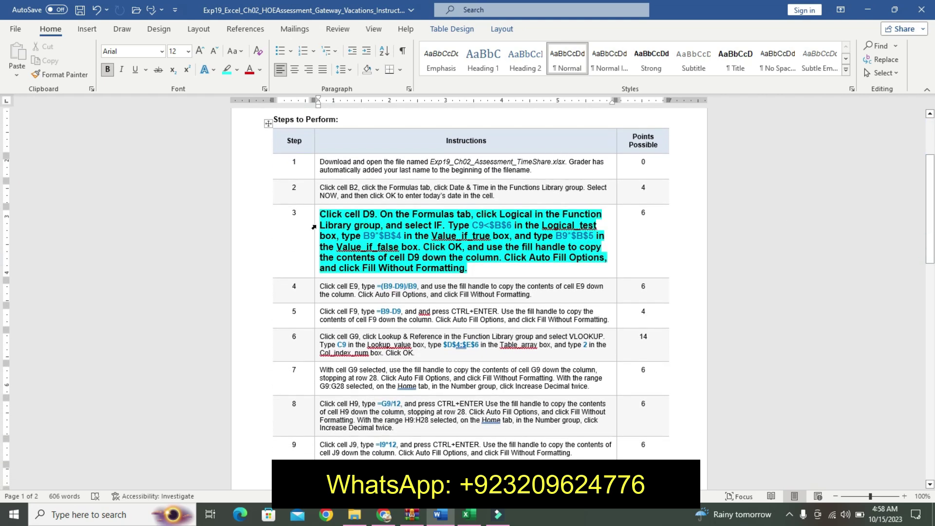
pyautogui.click(469, 514)
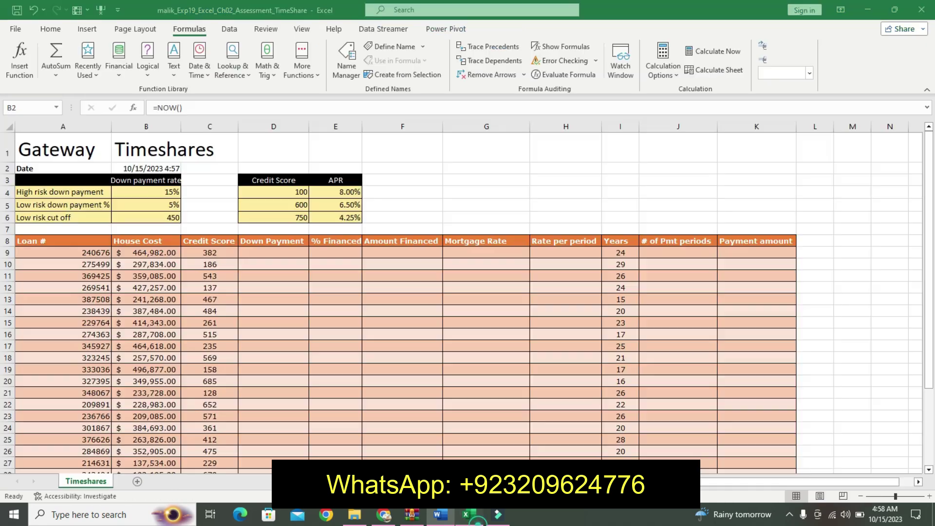
# Step: Insert an IF function in D9 with the logical test C9<$B$6
pyautogui.click(281, 255)
pyautogui.click(439, 515)
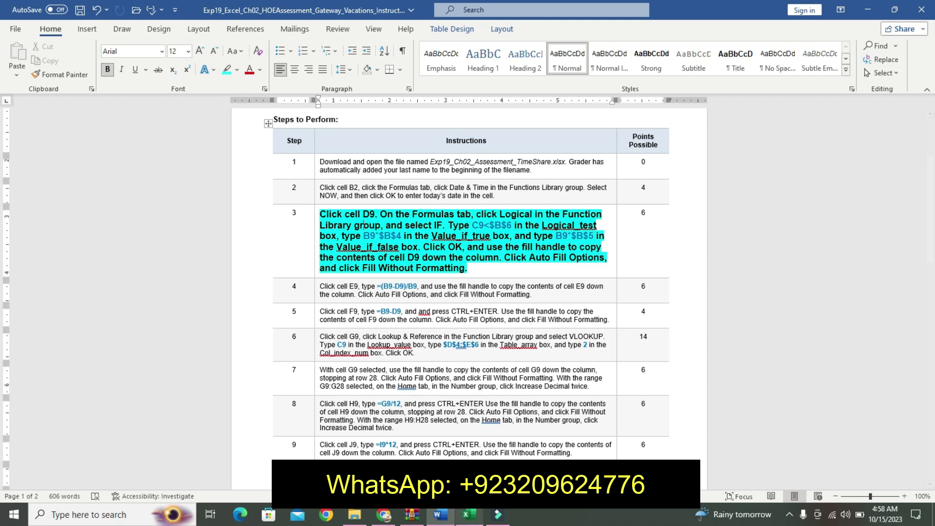
pyautogui.click(468, 514)
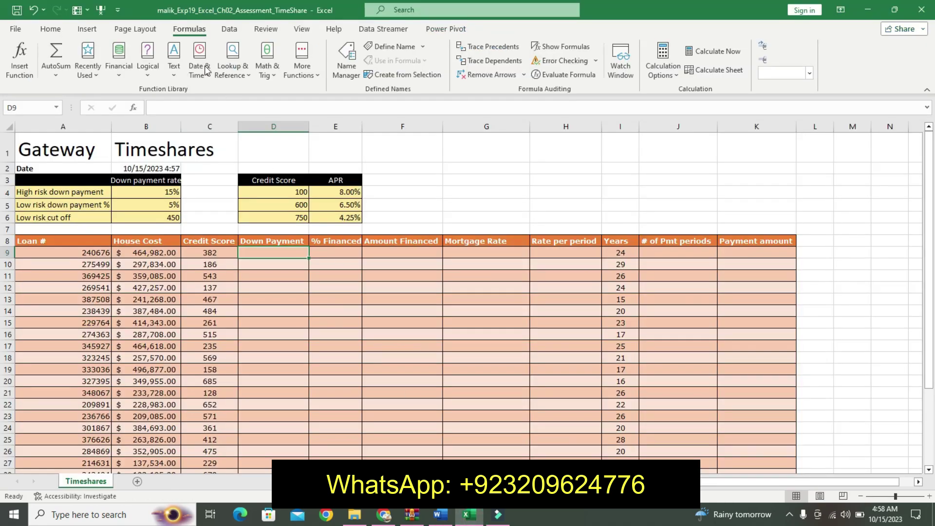
pyautogui.click(147, 68)
pyautogui.click(190, 122)
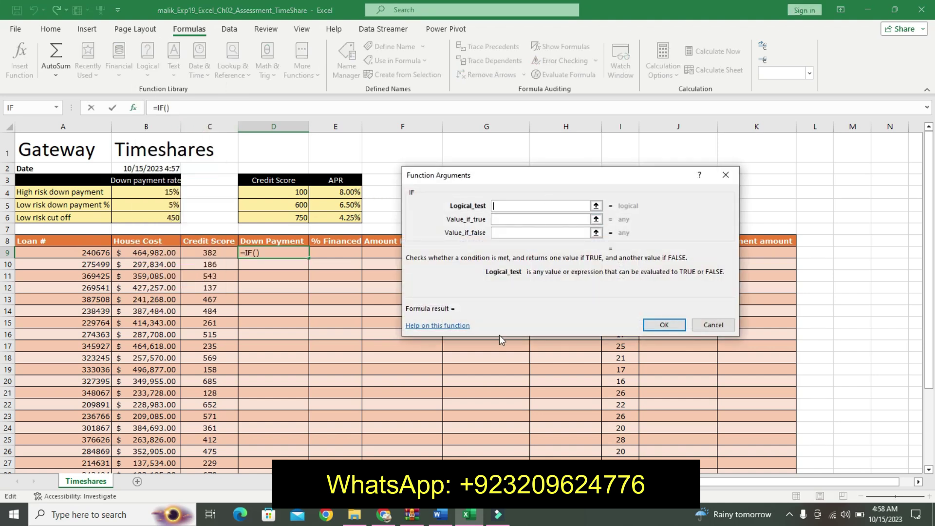
pyautogui.click(440, 515)
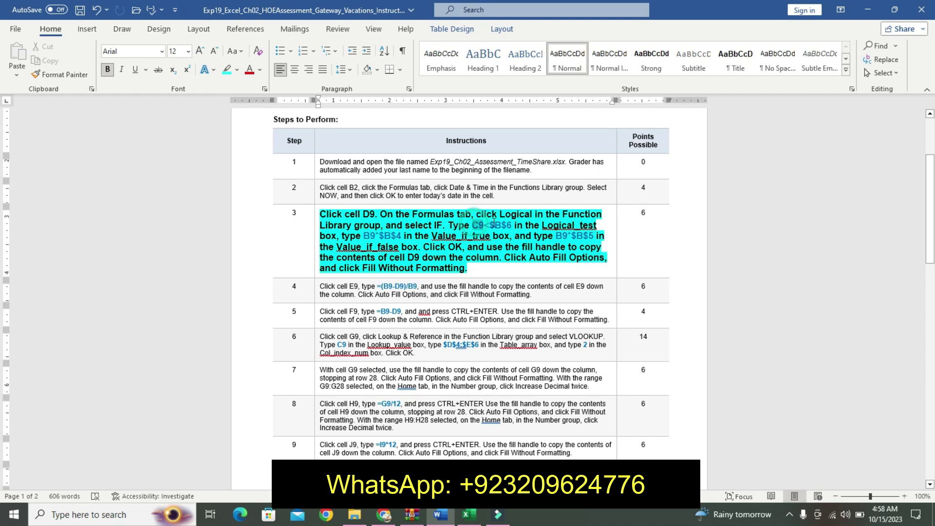
pyautogui.moveTo(473, 225); pyautogui.dragTo(509, 225)
pyautogui.hotkey('ctrl', 'c')
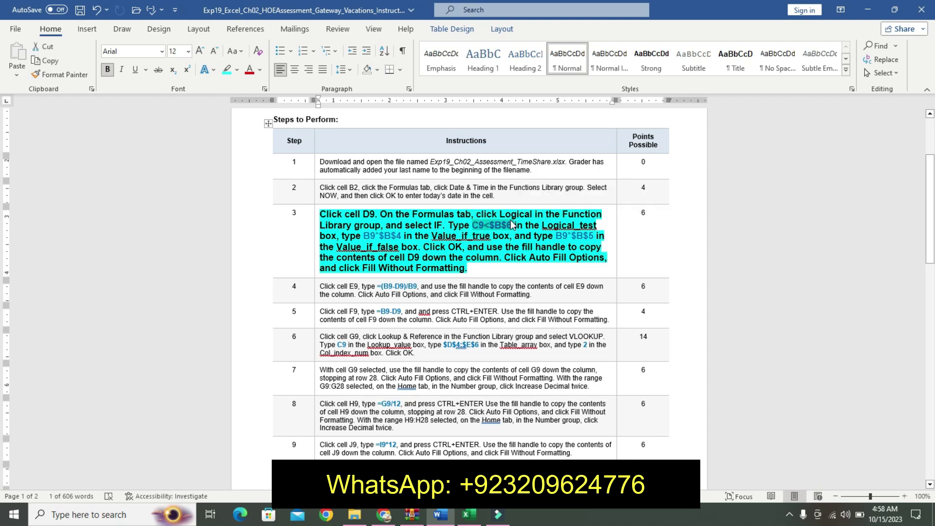
pyautogui.click(469, 514)
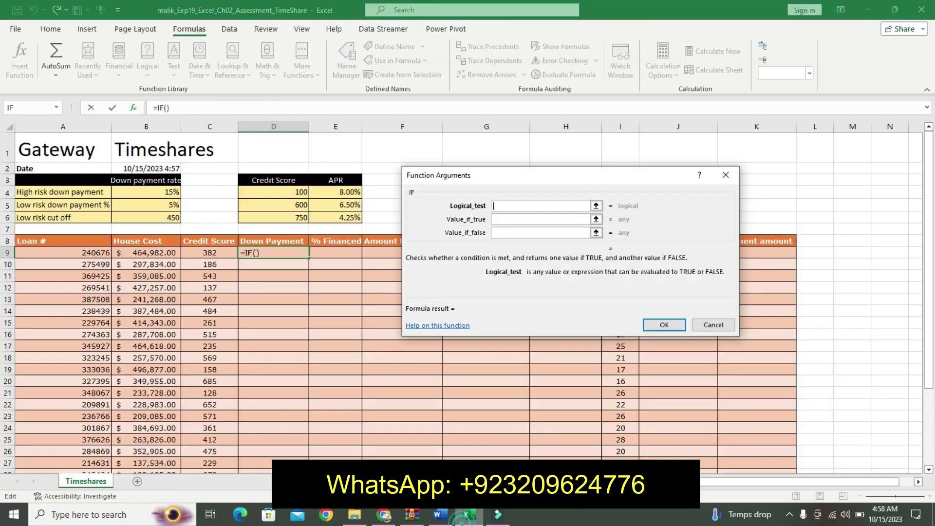
pyautogui.click(528, 205)
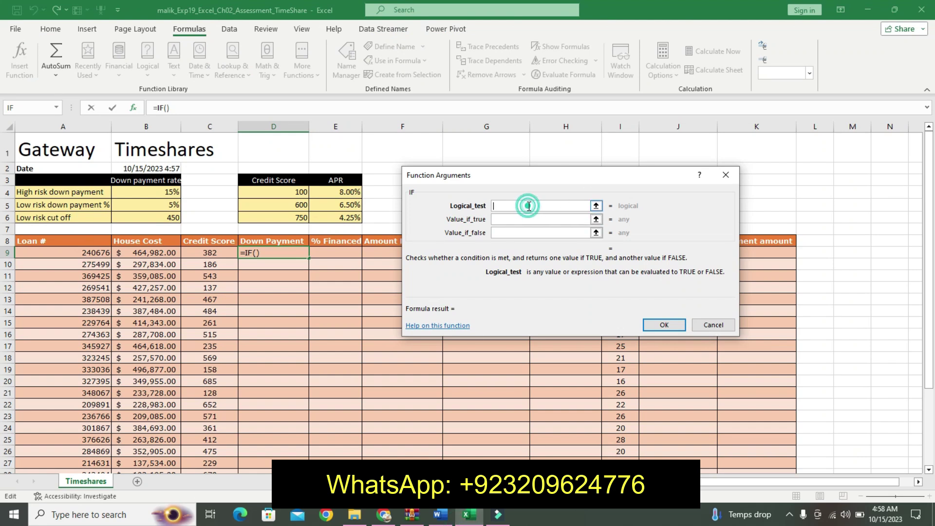
pyautogui.hotkey('ctrl', 'v')
# Step: Fill the IF arguments B9*$B$4 if true and B9*$B$5 if false, then confirm
pyautogui.click(535, 219)
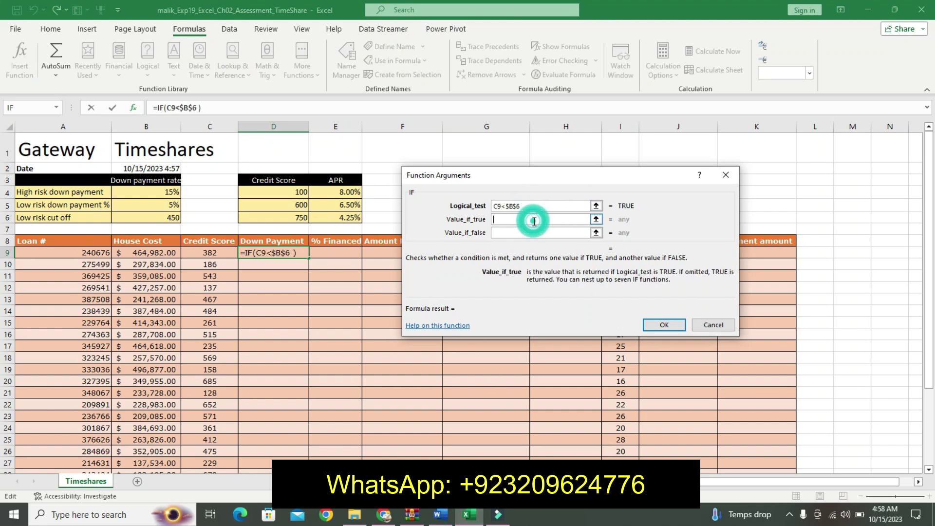
pyautogui.click(440, 514)
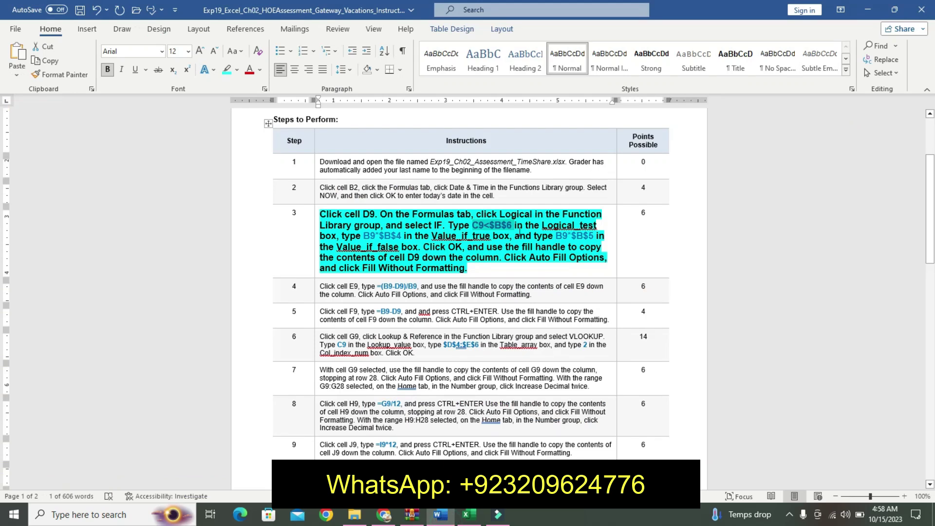
pyautogui.moveTo(363, 236); pyautogui.dragTo(401, 236)
pyautogui.hotkey('ctrl', 'c')
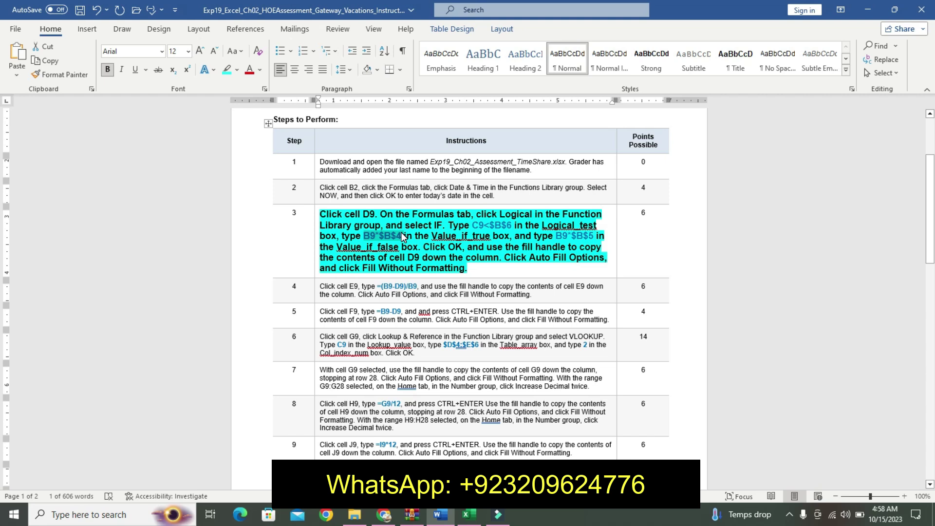
pyautogui.click(469, 514)
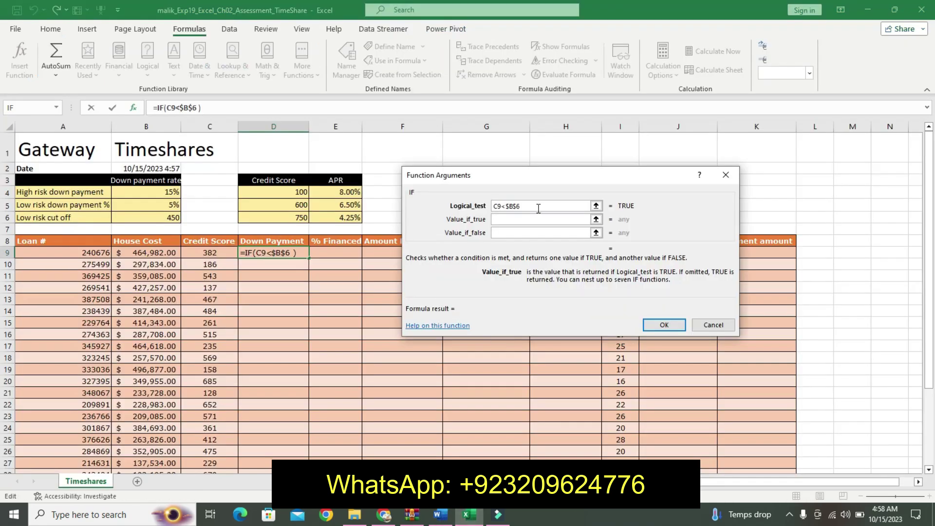
pyautogui.hotkey('ctrl', 'v')
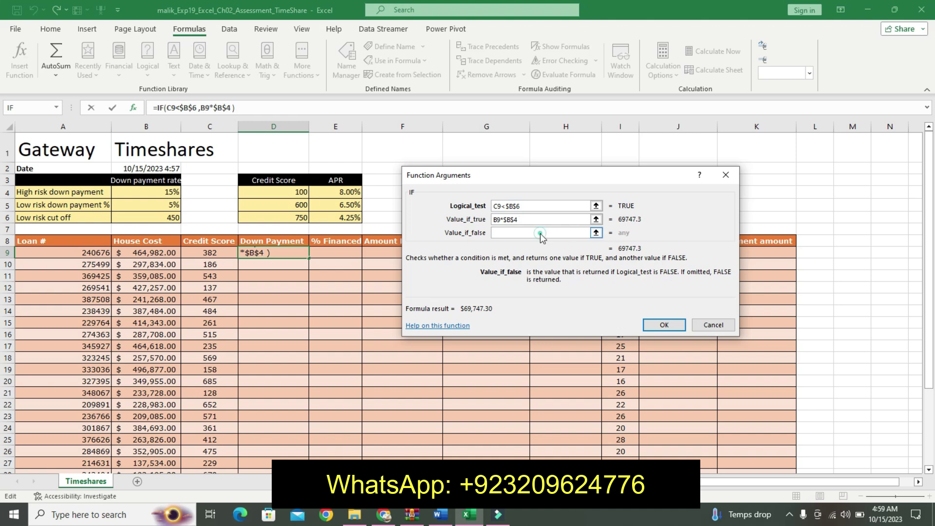
pyautogui.click(440, 515)
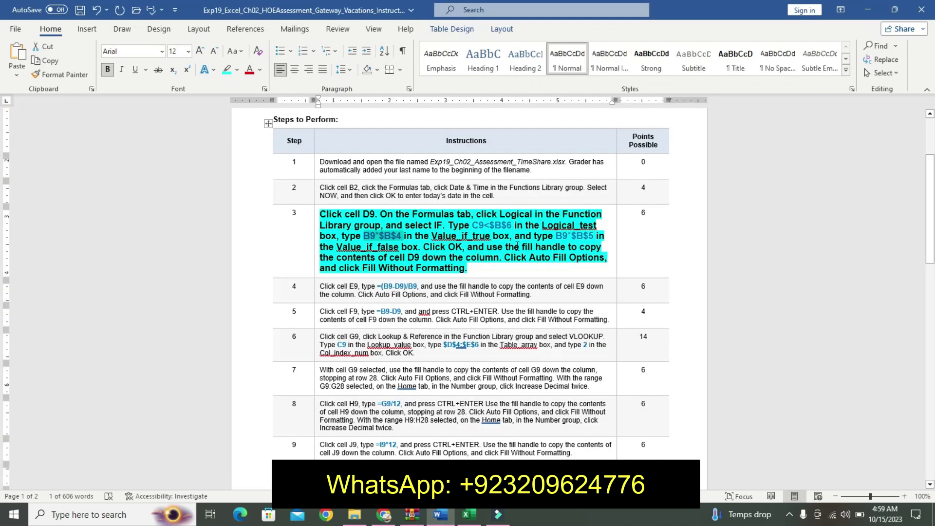
pyautogui.moveTo(556, 236); pyautogui.dragTo(590, 236)
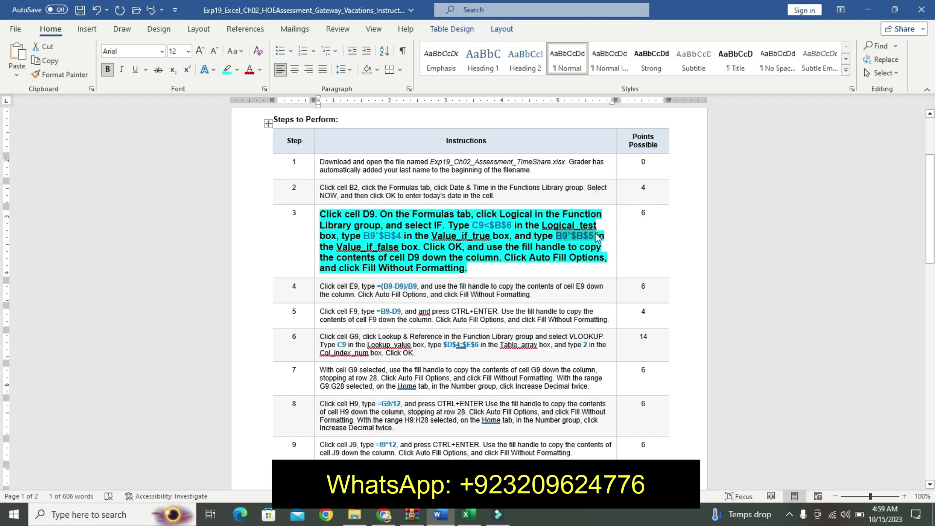
pyautogui.click(463, 513)
pyautogui.click(502, 234)
pyautogui.click(502, 235)
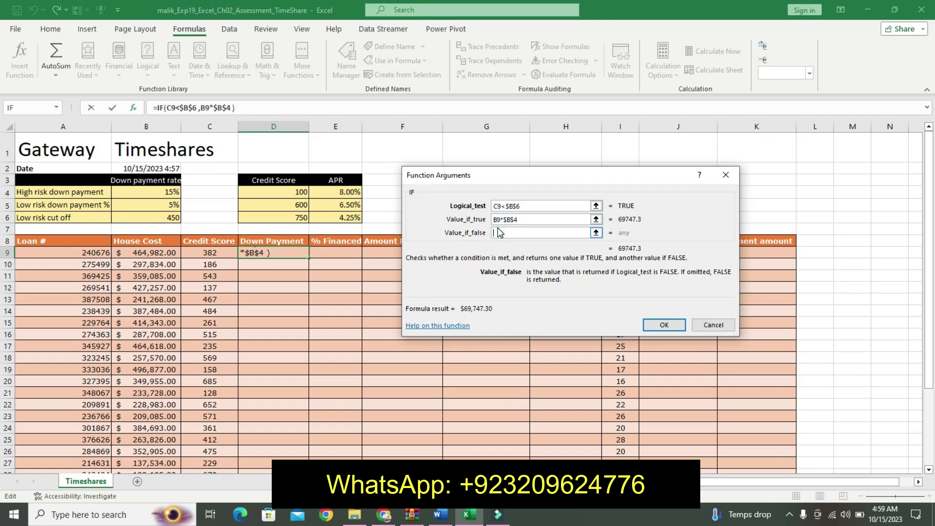
pyautogui.write('B9*$B$5')
pyautogui.click(674, 325)
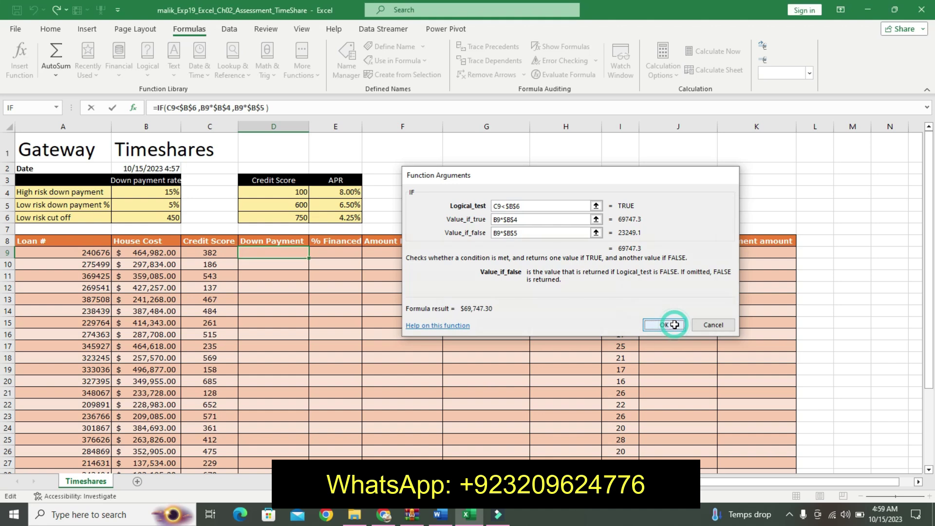
# Step: Copy D9's IF formula down through D28 using Fill Without Formatting
pyautogui.click(440, 514)
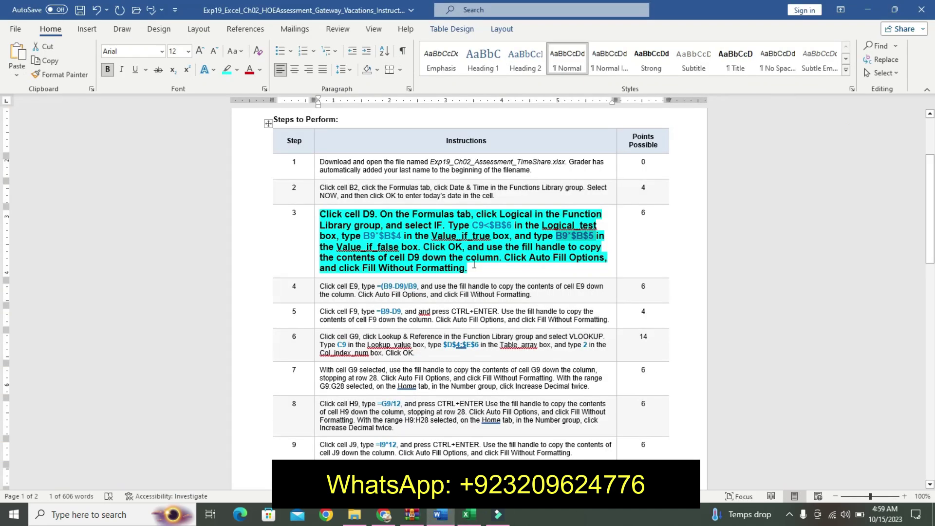
pyautogui.click(469, 514)
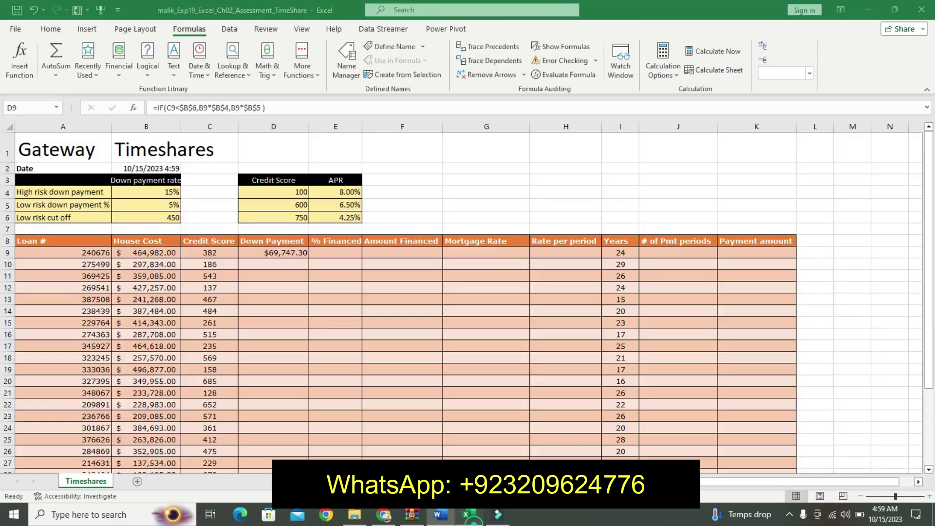
pyautogui.moveTo(310, 259); pyautogui.dragTo(298, 439)
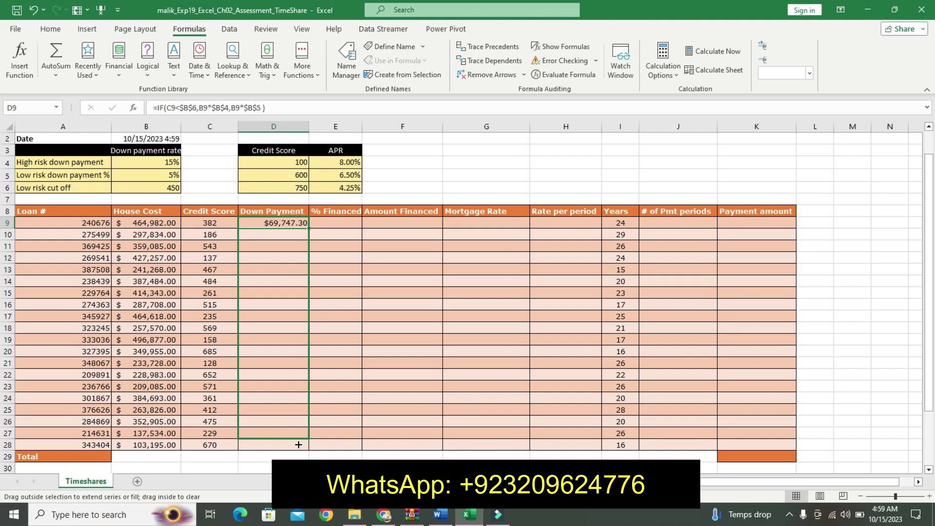
pyautogui.moveTo(298, 445); pyautogui.dragTo(299, 447)
pyautogui.click(315, 456)
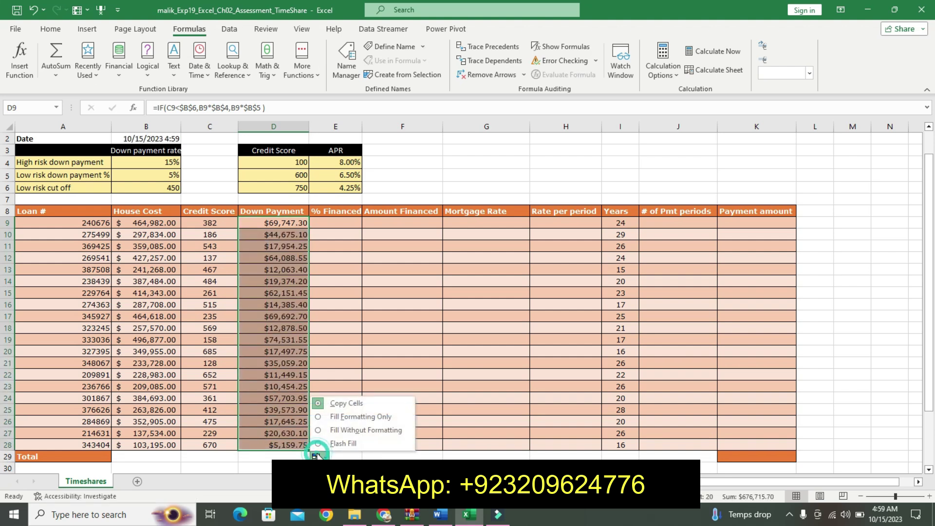
pyautogui.click(320, 431)
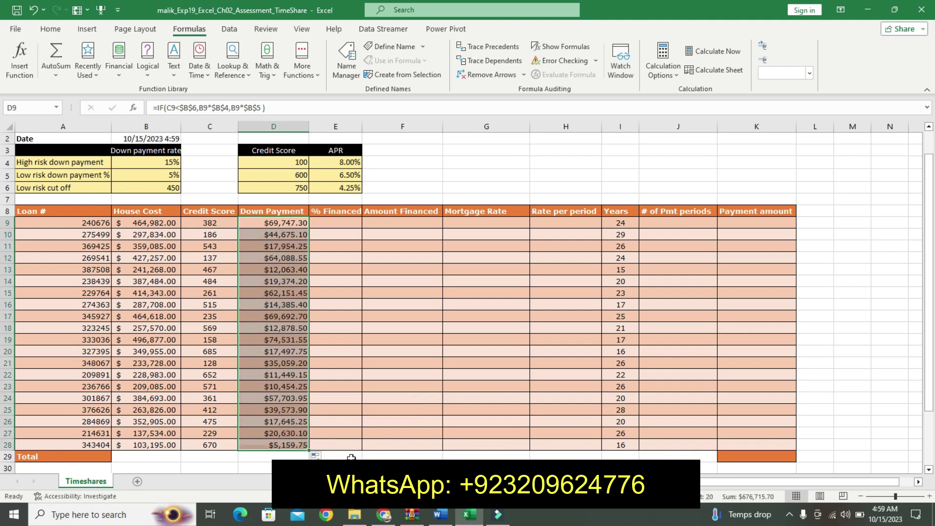
pyautogui.click(437, 515)
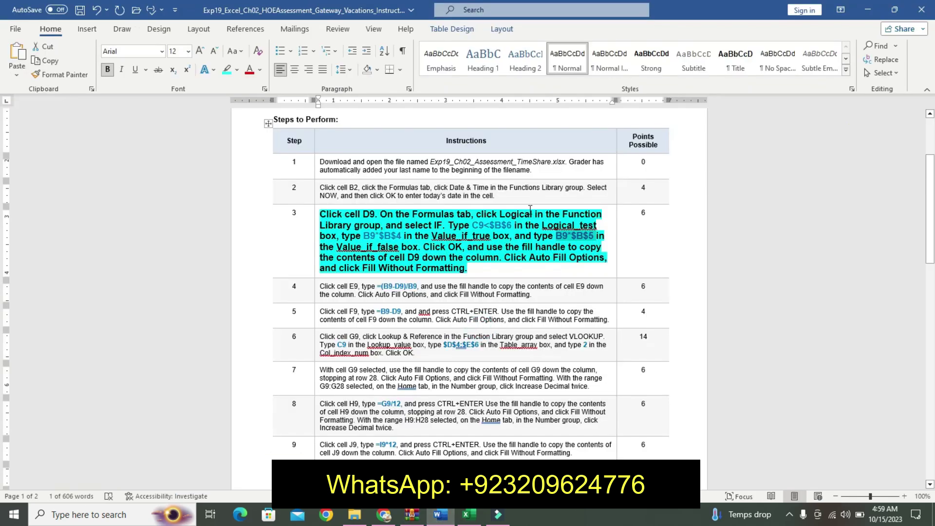
# Step: Undo step 3's emphasis and make step 4 14 pt, bold and cyan-highlighted
pyautogui.hotkey('ctrl', 'z')
pyautogui.hotkey('ctrl', 'z')
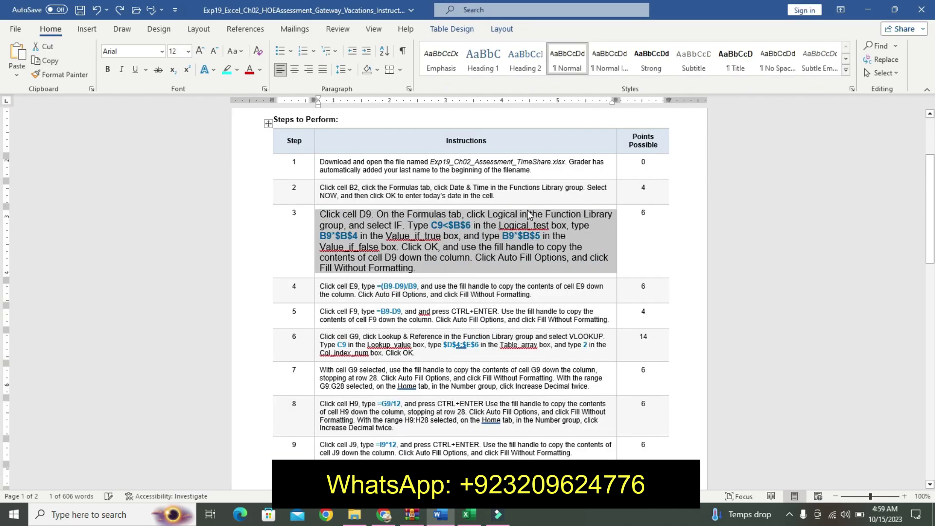
pyautogui.hotkey('ctrl', 'z')
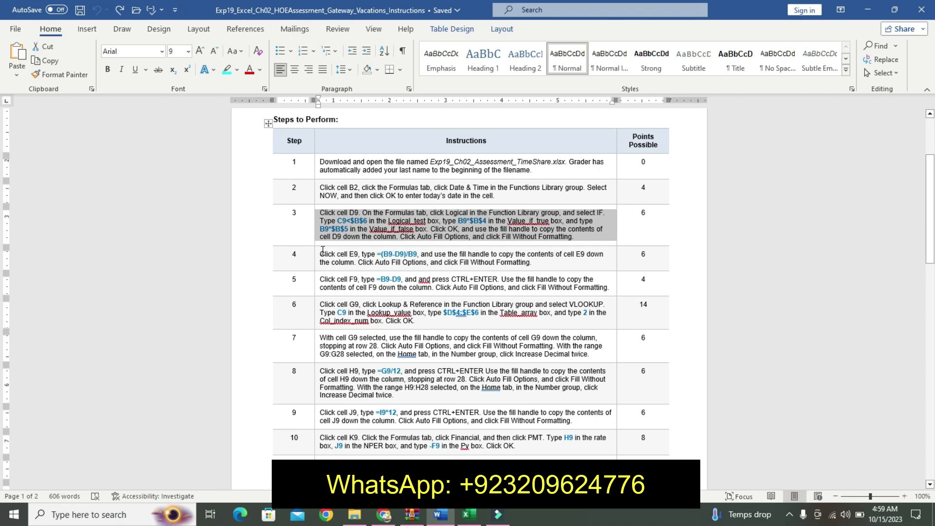
pyautogui.click(314, 261)
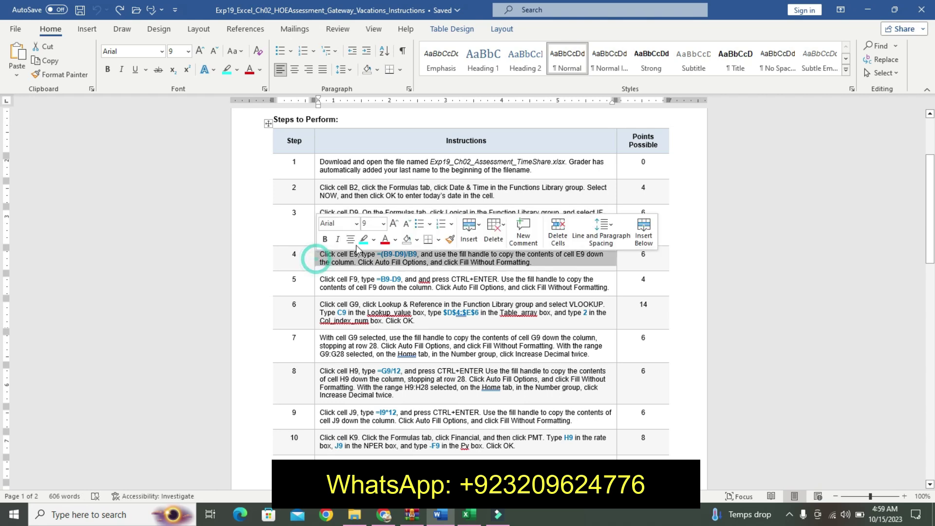
pyautogui.click(383, 223)
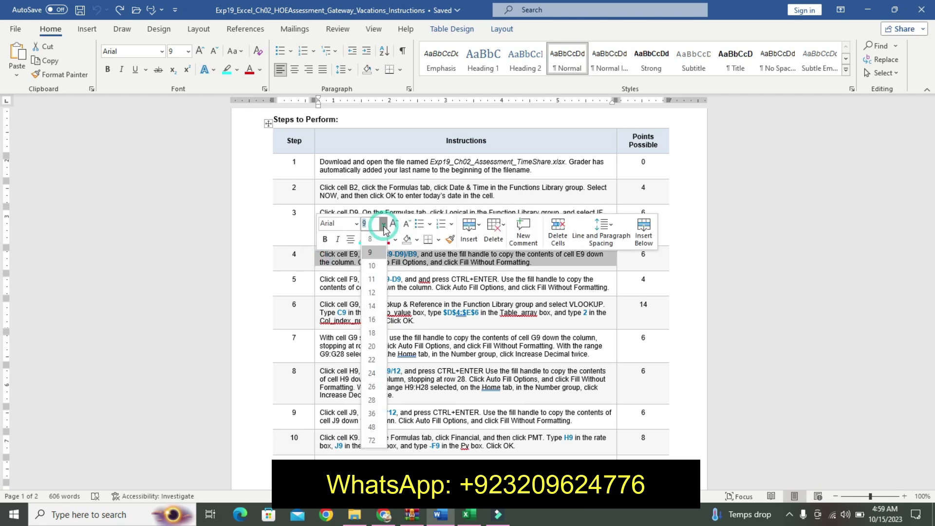
pyautogui.click(378, 305)
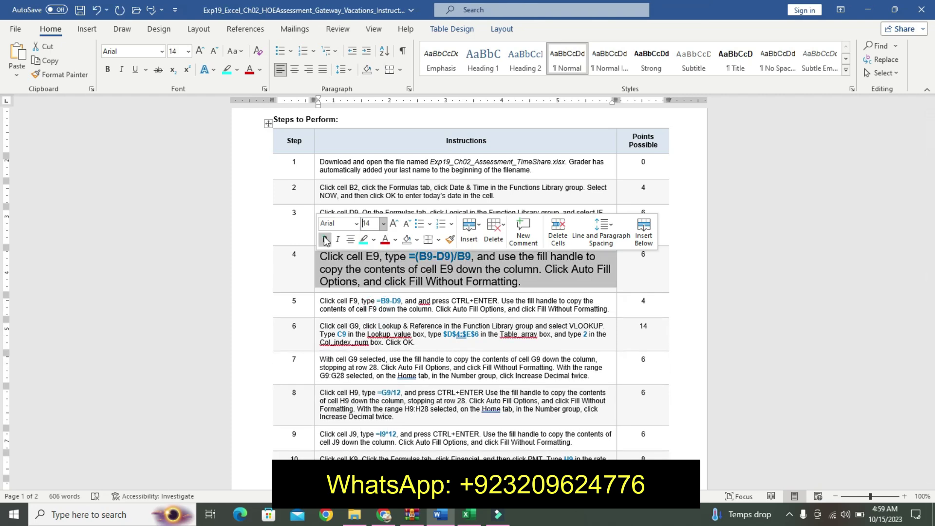
pyautogui.click(325, 239)
pyautogui.click(365, 239)
pyautogui.click(369, 270)
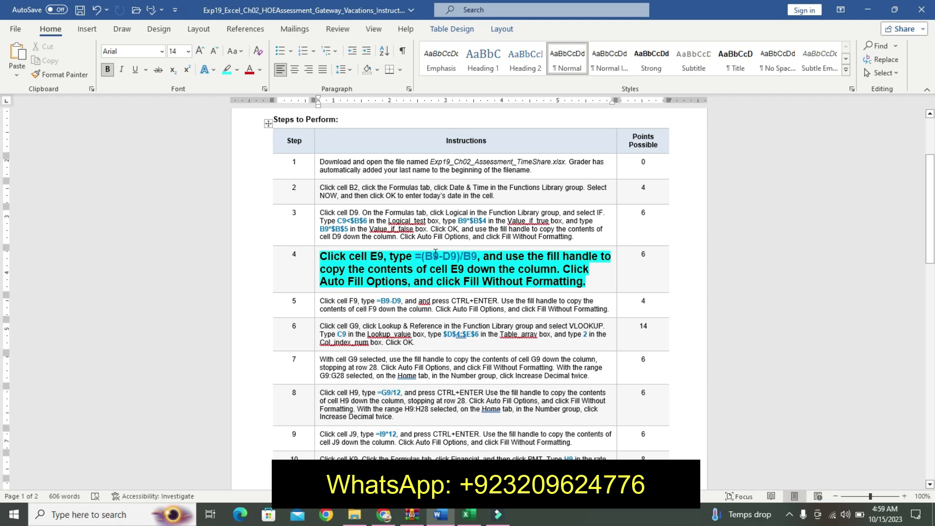
pyautogui.moveTo(417, 254); pyautogui.dragTo(484, 251)
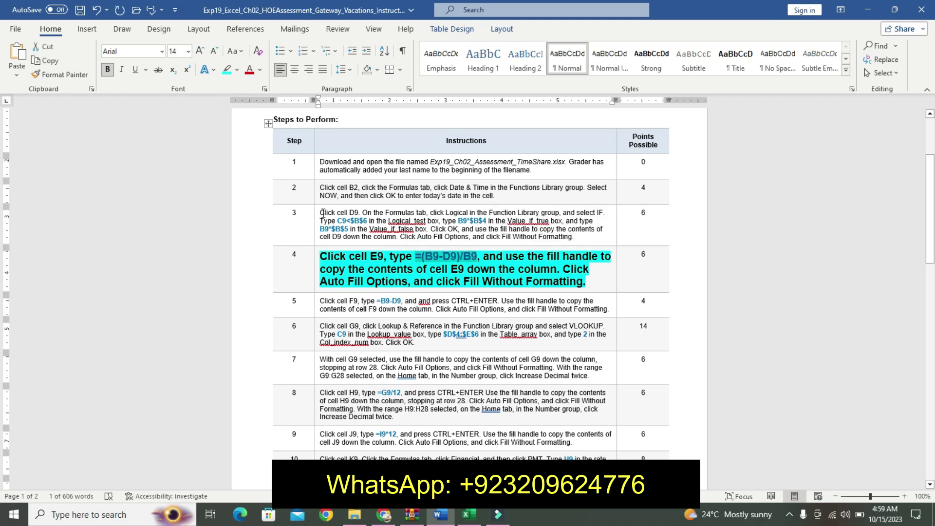
pyautogui.click(468, 517)
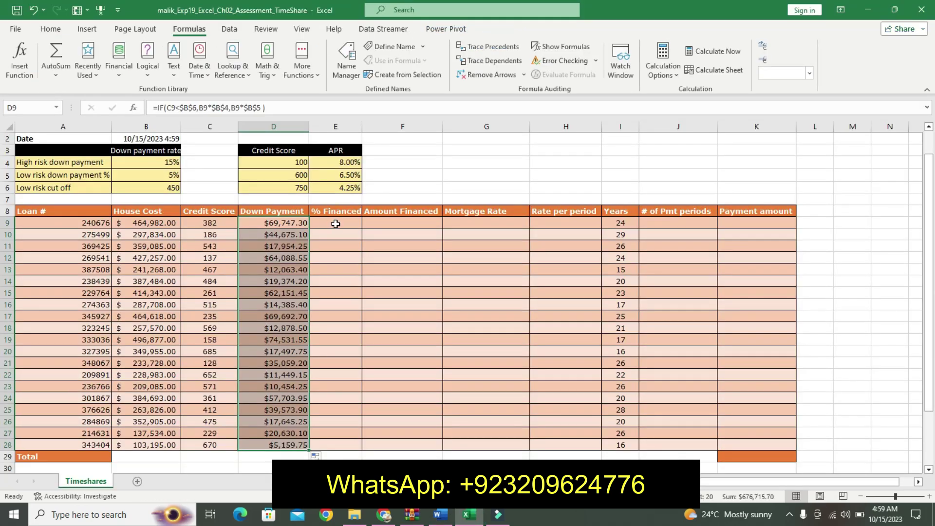
# Step: Enter =(B9-D9)/B9 in cell E9
pyautogui.click(335, 223)
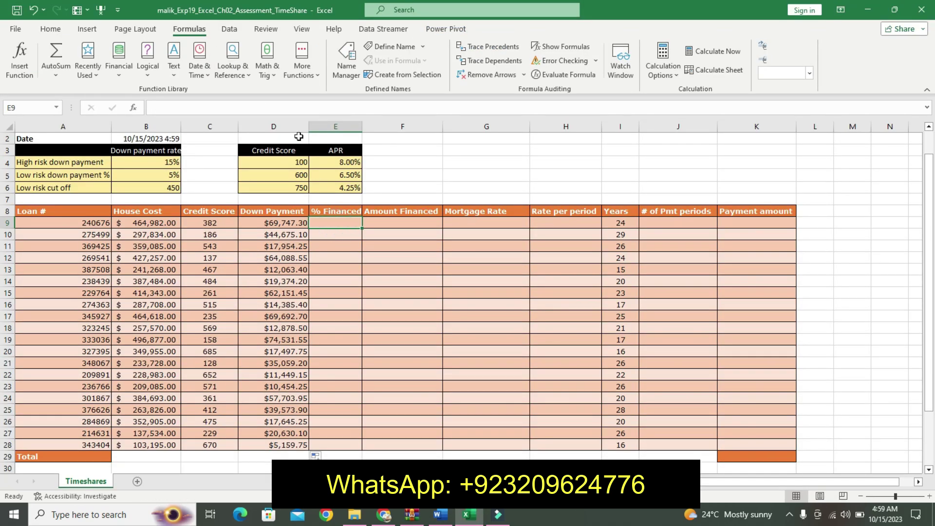
pyautogui.click(256, 104)
pyautogui.write('=(B9-D9)/B9')
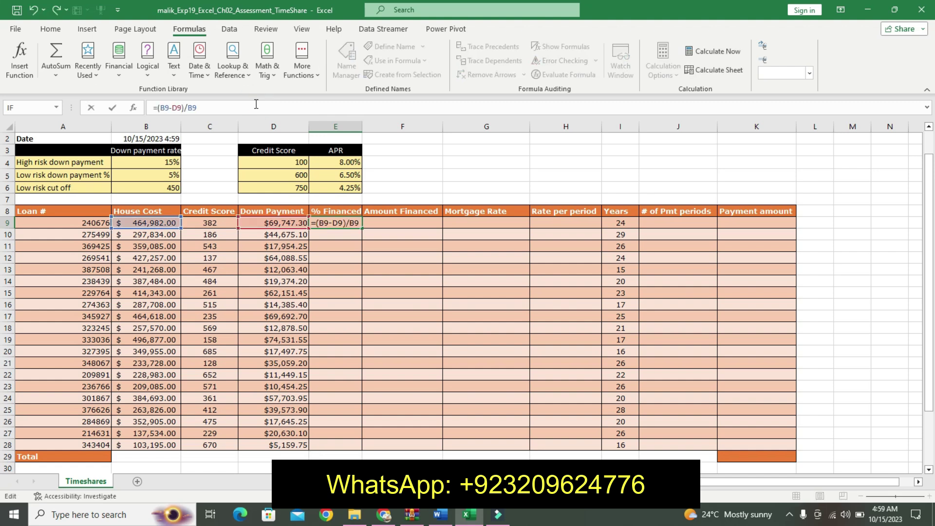
pyautogui.press('Return')
# Step: Fill E9's formula down through E28 without formatting, keeping the banding
pyautogui.click(348, 224)
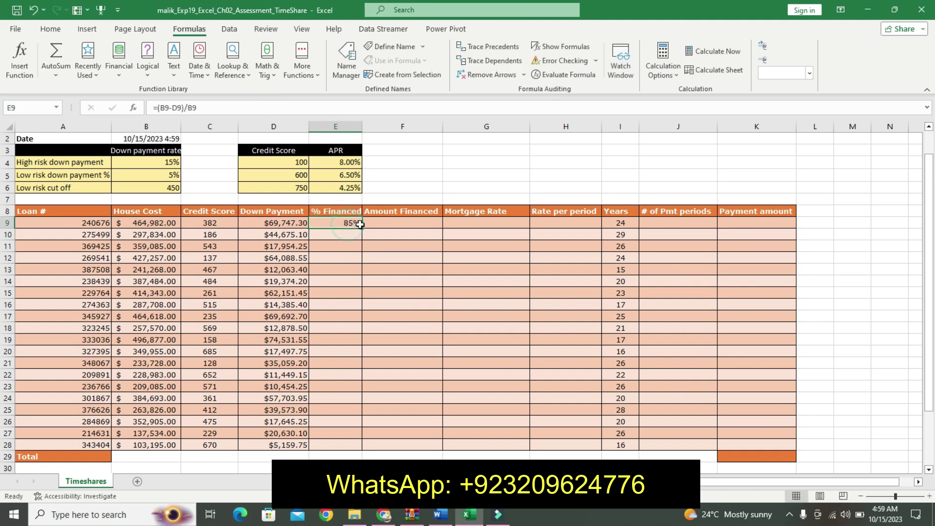
pyautogui.moveTo(361, 226); pyautogui.dragTo(346, 397)
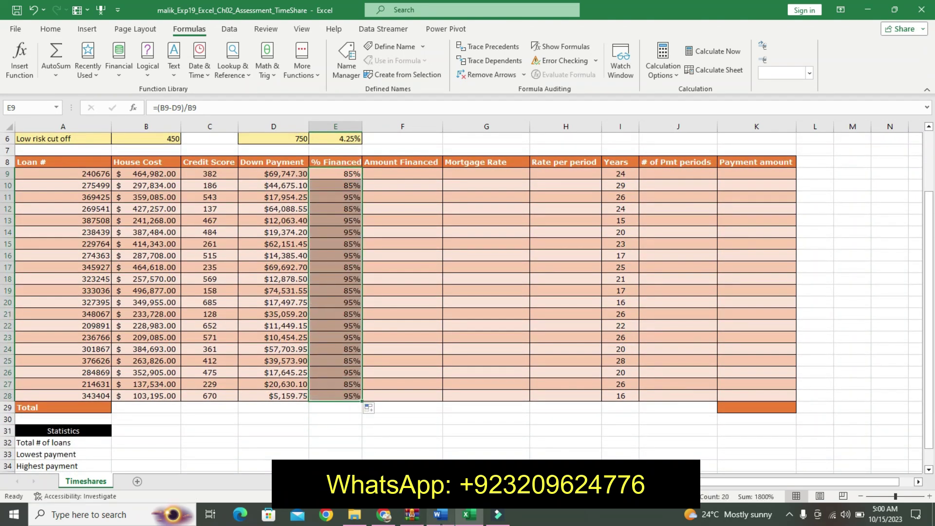
pyautogui.click(440, 515)
pyautogui.click(463, 517)
pyautogui.click(375, 410)
pyautogui.click(383, 423)
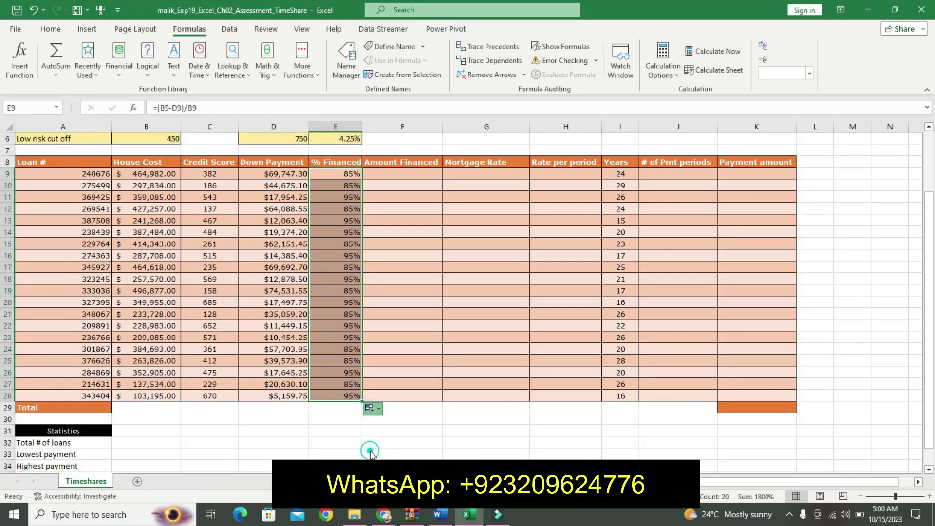
pyautogui.click(446, 517)
pyautogui.click(446, 517)
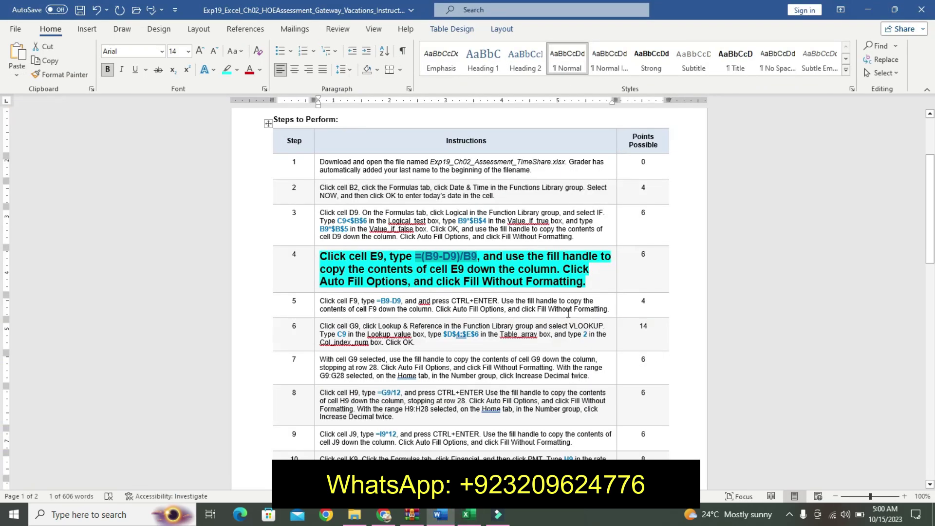
# Step: Undo step 4's emphasis and make step 5 16 pt, bold and cyan-highlighted
pyautogui.hotkey('ctrl', 'z')
pyautogui.hotkey('ctrl', 'z')
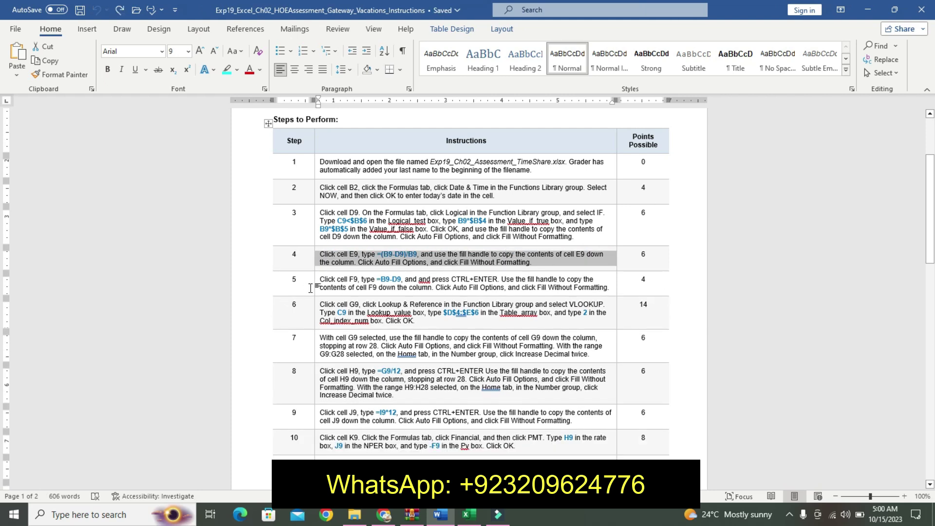
pyautogui.rightClick(315, 288)
pyautogui.click(384, 251)
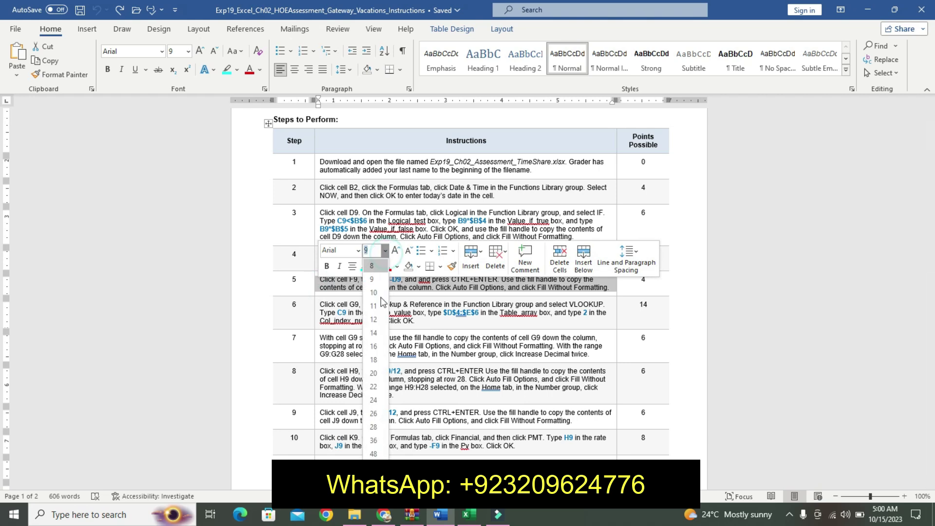
pyautogui.click(373, 346)
pyautogui.click(327, 267)
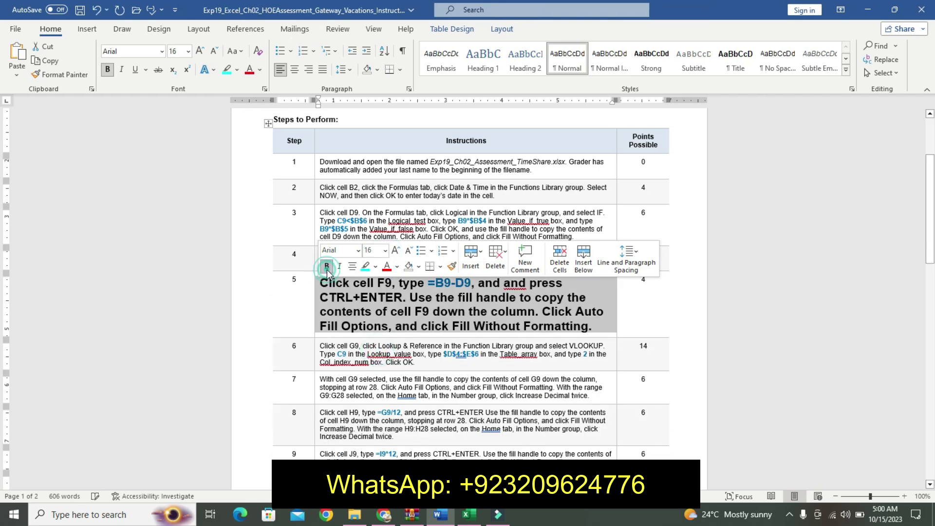
pyautogui.click(370, 269)
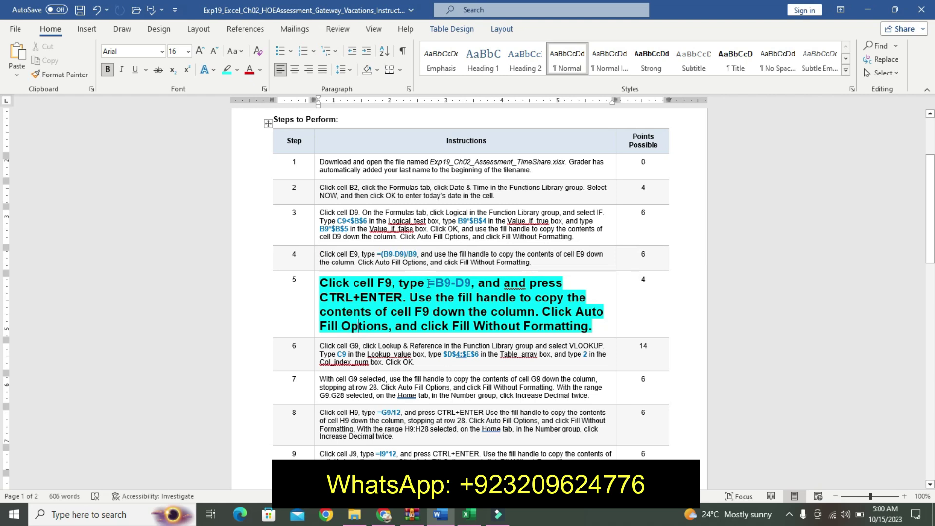
pyautogui.moveTo(429, 284); pyautogui.dragTo(471, 284)
pyautogui.hotkey('ctrl', 'c')
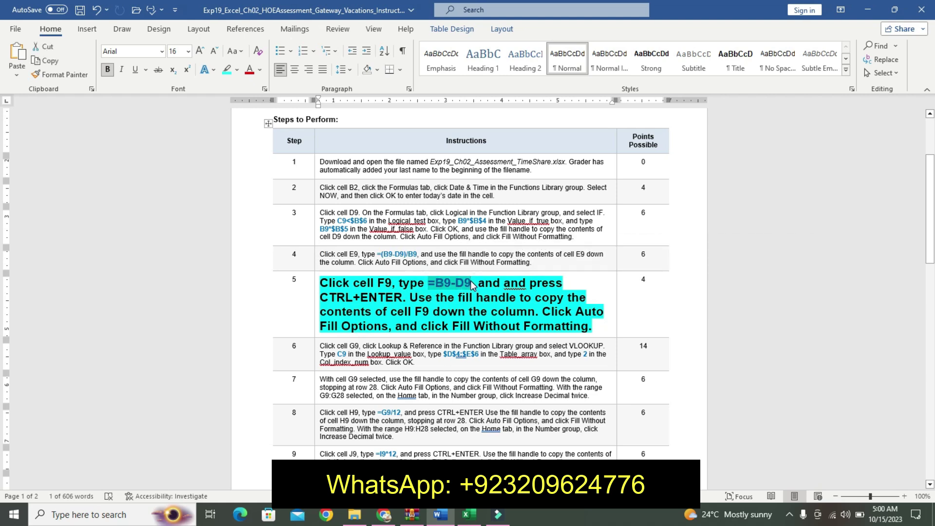
# Step: Enter the formula =B9-D9 in Amount Financed cell F9
pyautogui.click(469, 514)
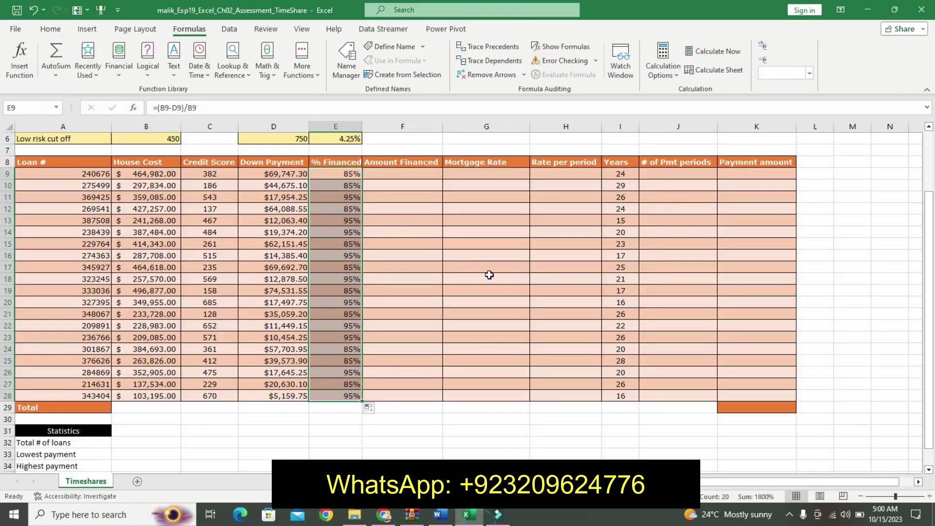
pyautogui.click(401, 171)
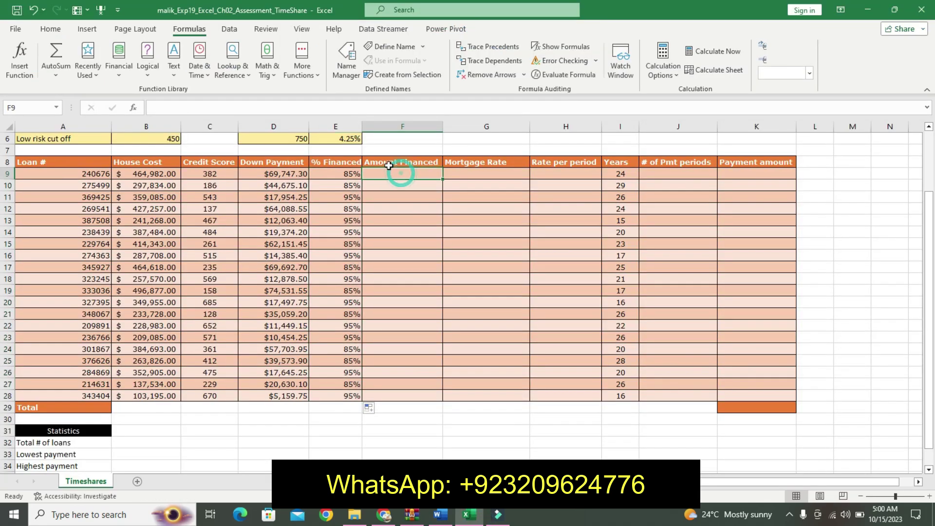
pyautogui.click(326, 107)
pyautogui.hotkey('ctrl', 'v')
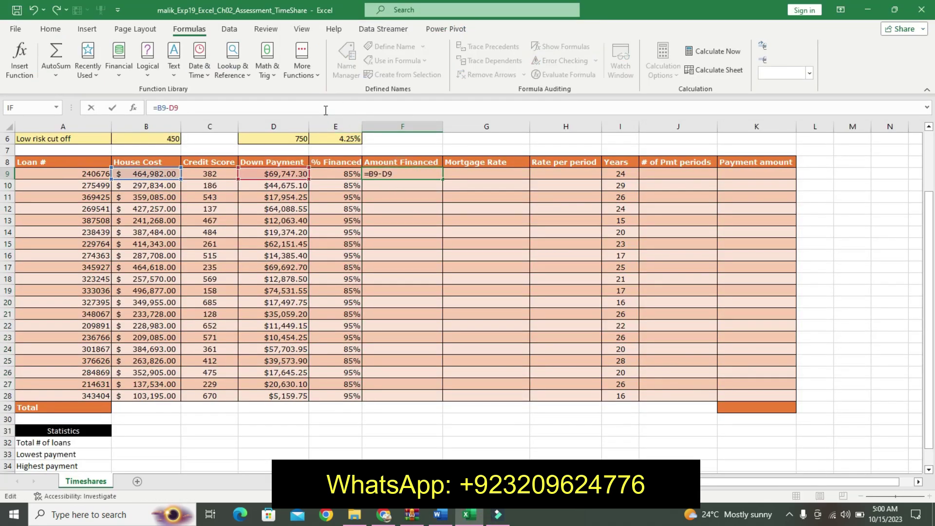
pyautogui.press('Return')
pyautogui.click(431, 174)
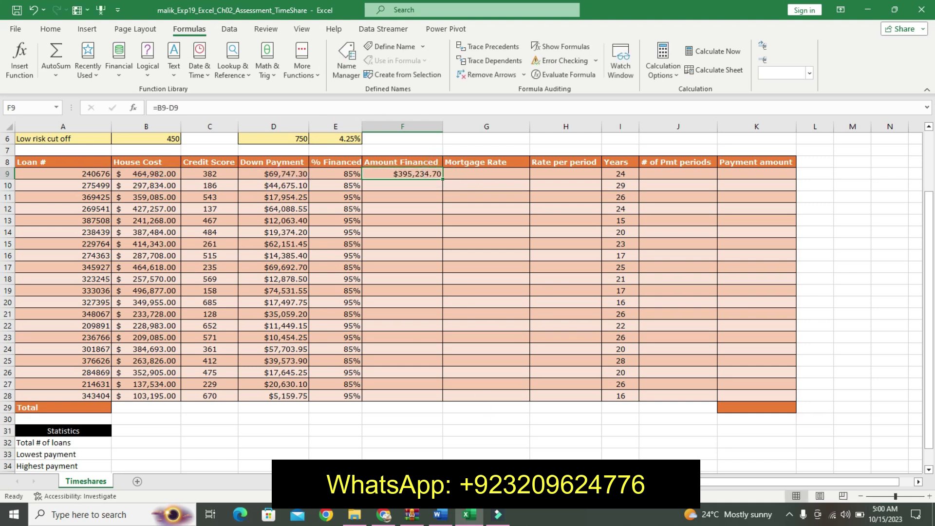
# Step: Copy F9's formula down to F28 with Fill Without Formatting to keep the banding
pyautogui.click(440, 515)
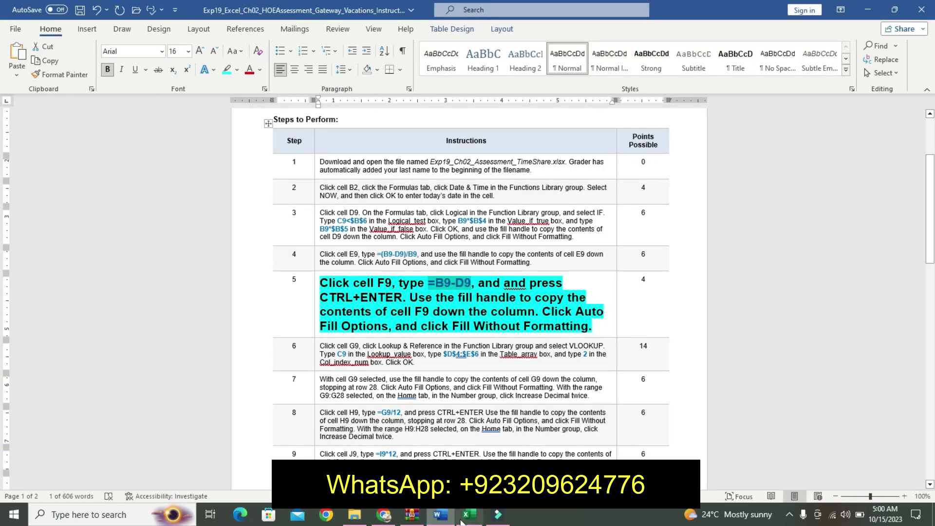
pyautogui.click(468, 515)
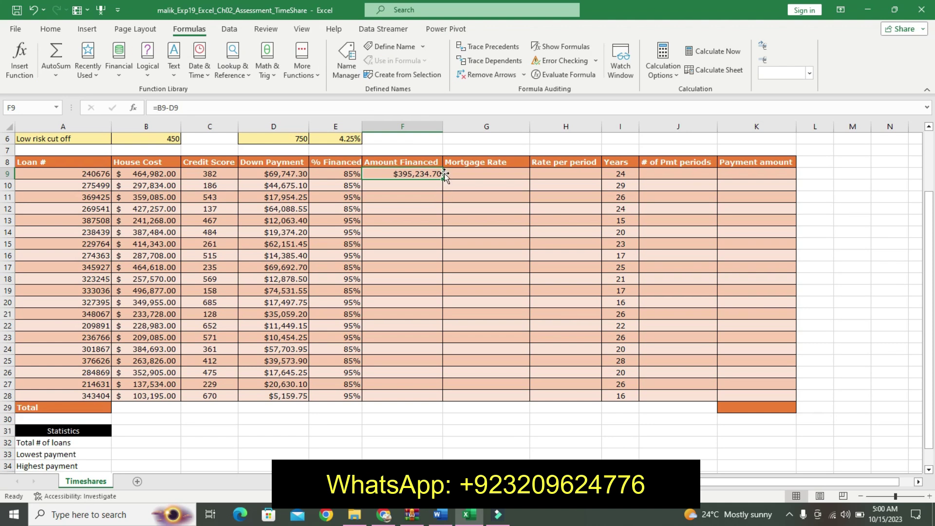
pyautogui.click(440, 516)
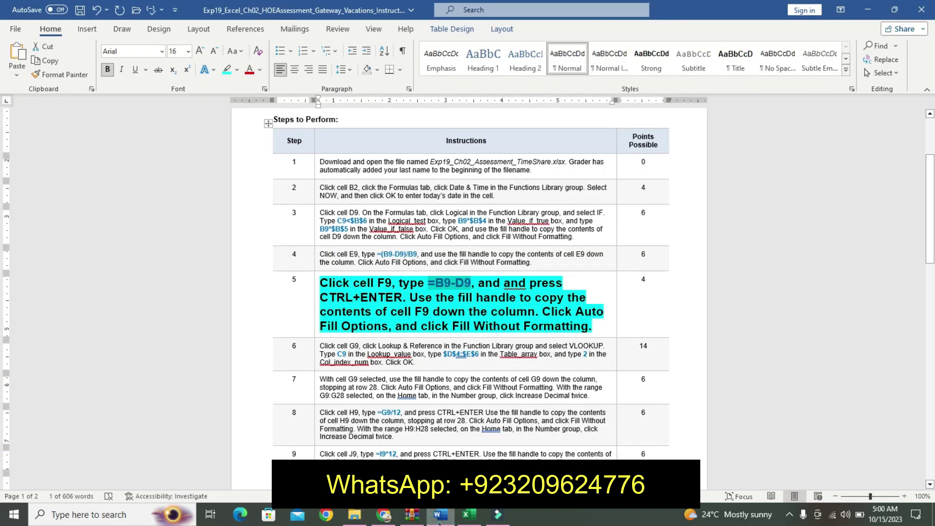
pyautogui.click(468, 515)
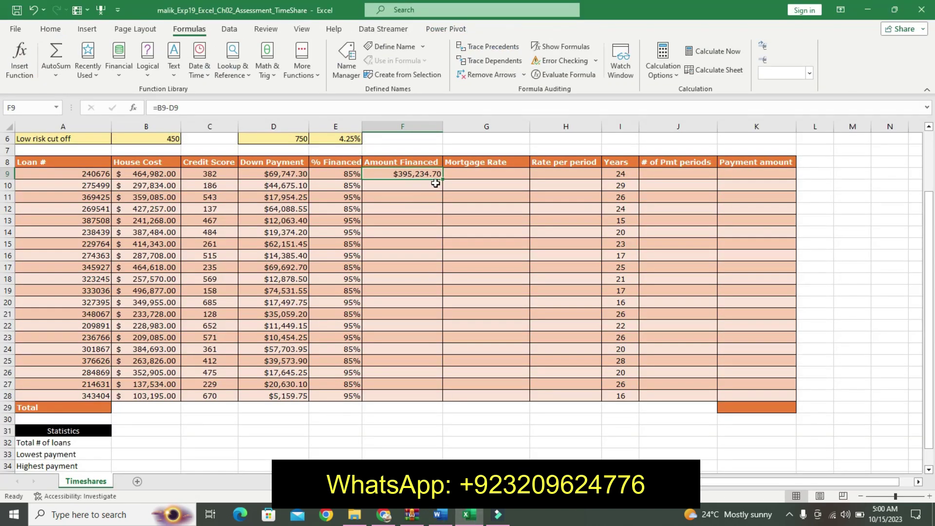
pyautogui.moveTo(444, 178); pyautogui.dragTo(444, 398)
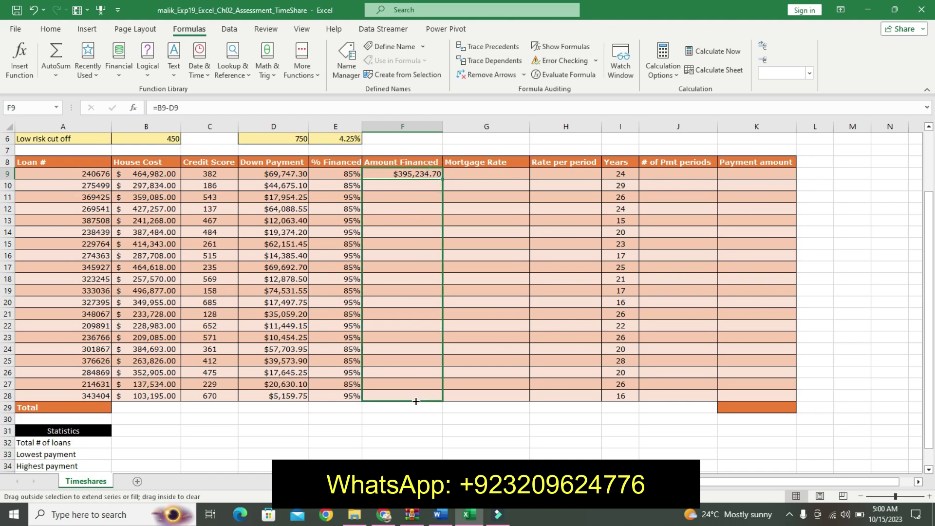
pyautogui.click(458, 411)
pyautogui.click(470, 447)
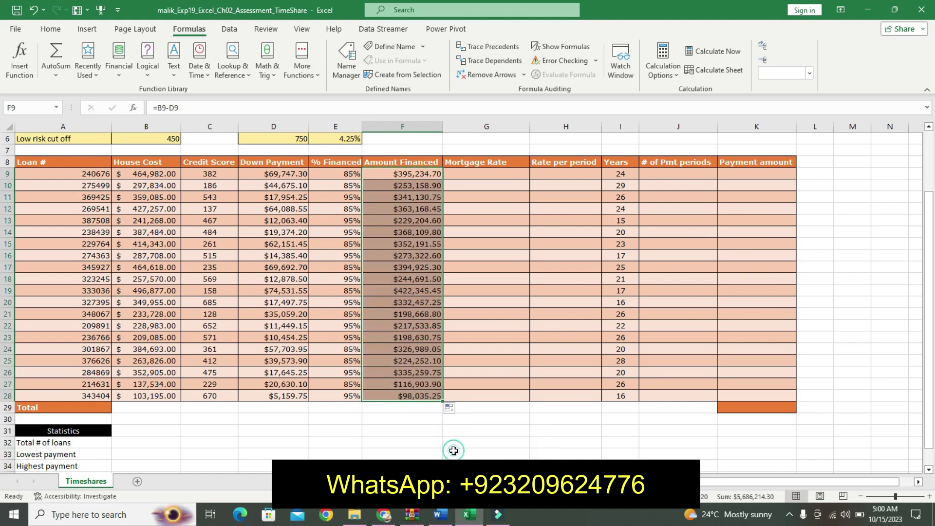
pyautogui.click(440, 515)
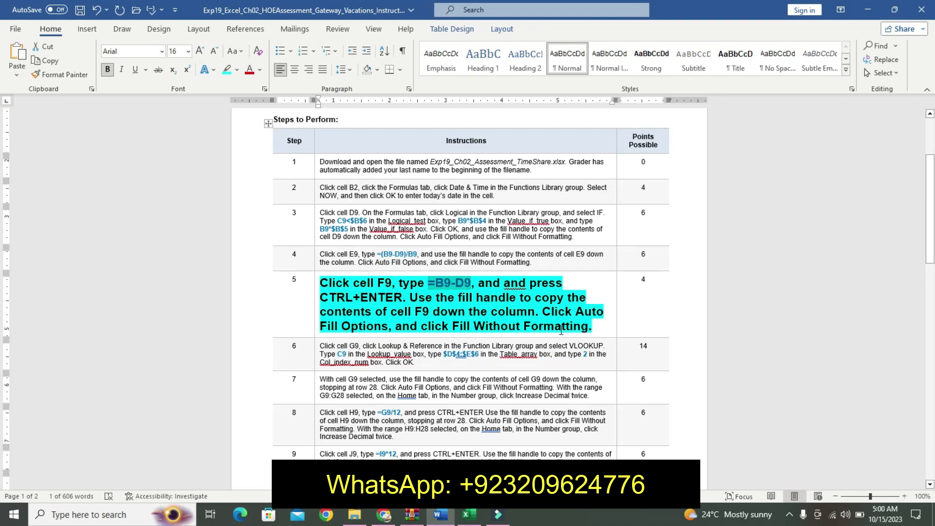
# Step: Revert step 5 to plain text and make step 6 12 pt, bold and cyan-highlighted
pyautogui.hotkey('ctrl', 'z')
pyautogui.hotkey('ctrl', 'z')
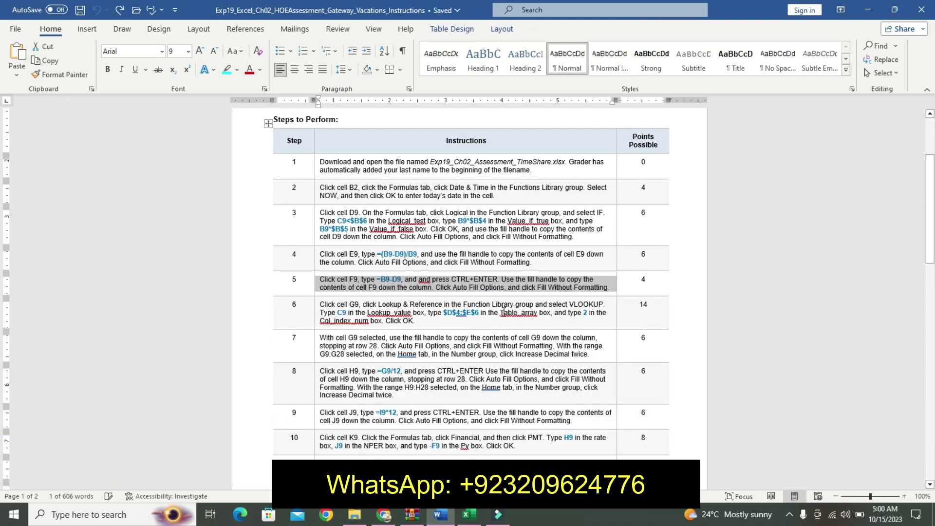
pyautogui.click(340, 295)
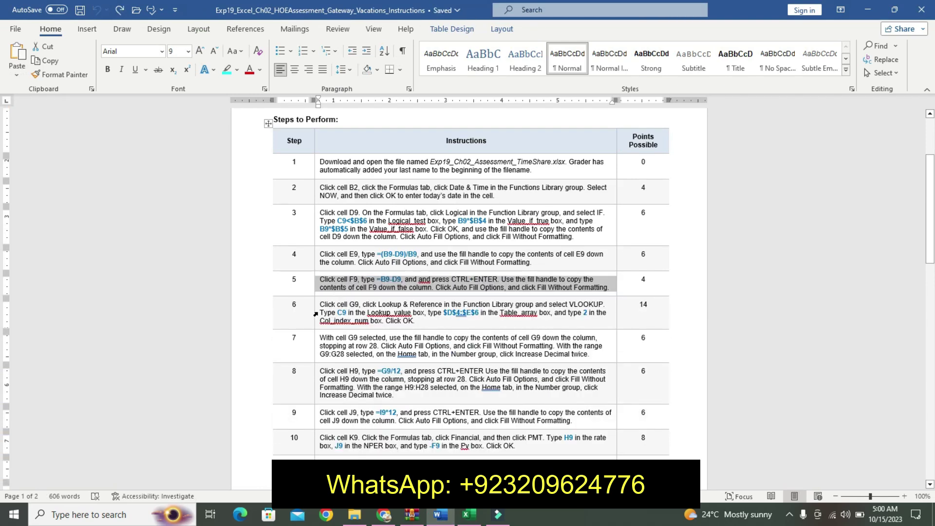
pyautogui.rightClick(315, 314)
pyautogui.click(384, 277)
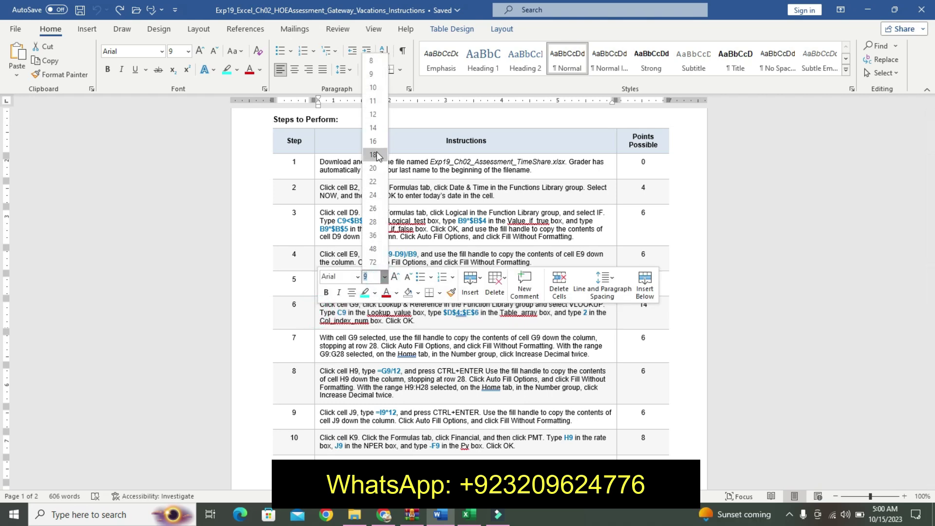
pyautogui.click(375, 114)
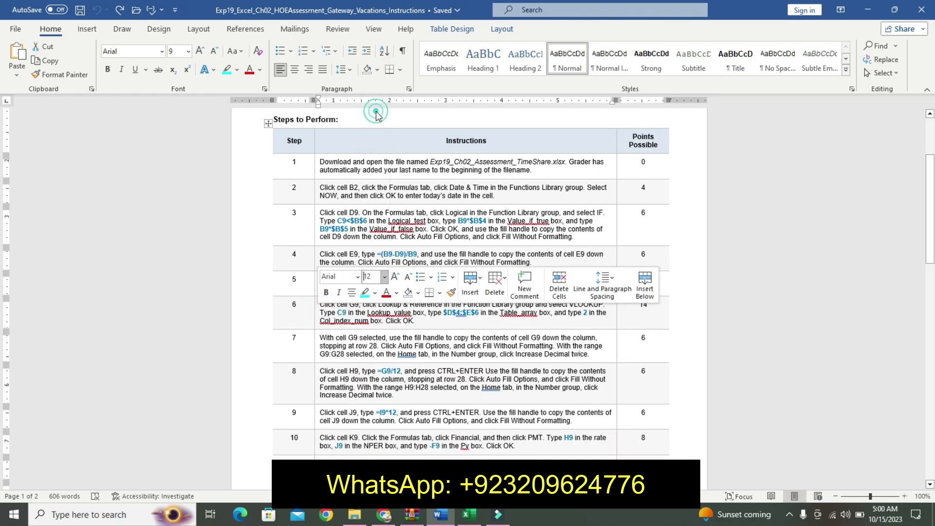
pyautogui.click(326, 292)
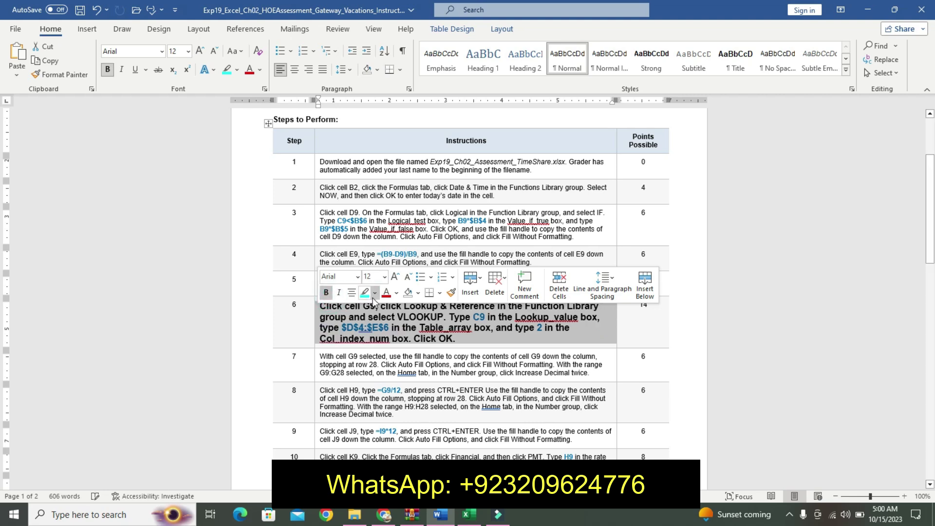
pyautogui.click(365, 292)
# Step: Select the step 6 text, then select Mortgage Rate cell G9 in the workbook
pyautogui.moveTo(329, 305); pyautogui.dragTo(473, 332)
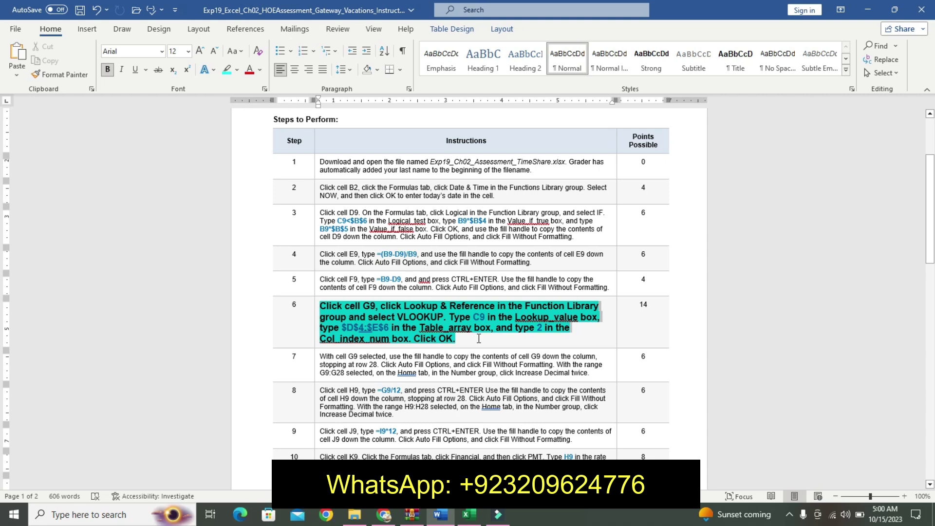
pyautogui.click(469, 514)
pyautogui.click(479, 175)
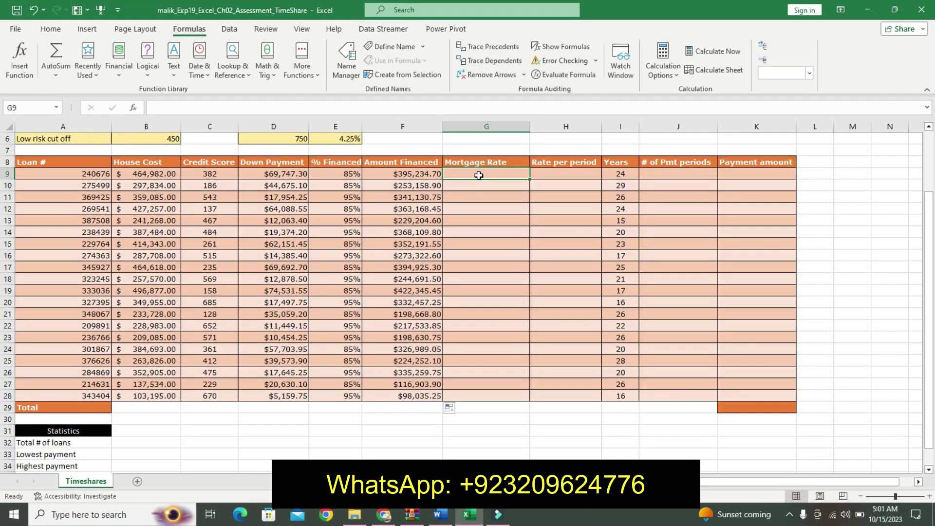
# Step: Insert a VLOOKUP function into G9 from the Lookup & Reference list
pyautogui.click(440, 515)
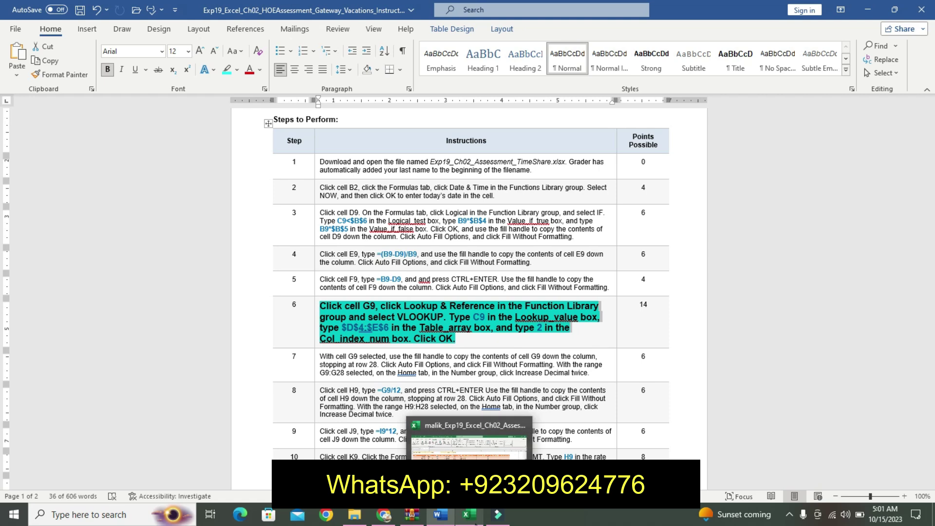
pyautogui.click(469, 515)
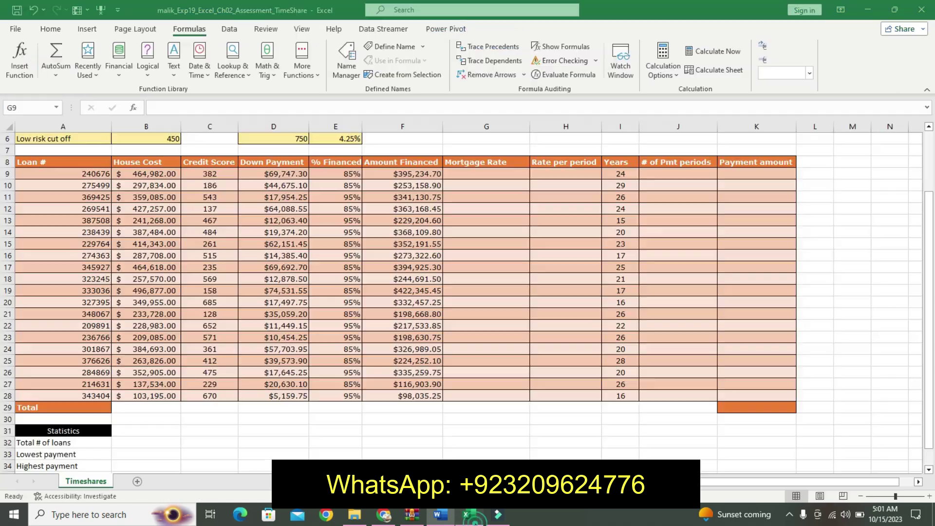
pyautogui.click(232, 63)
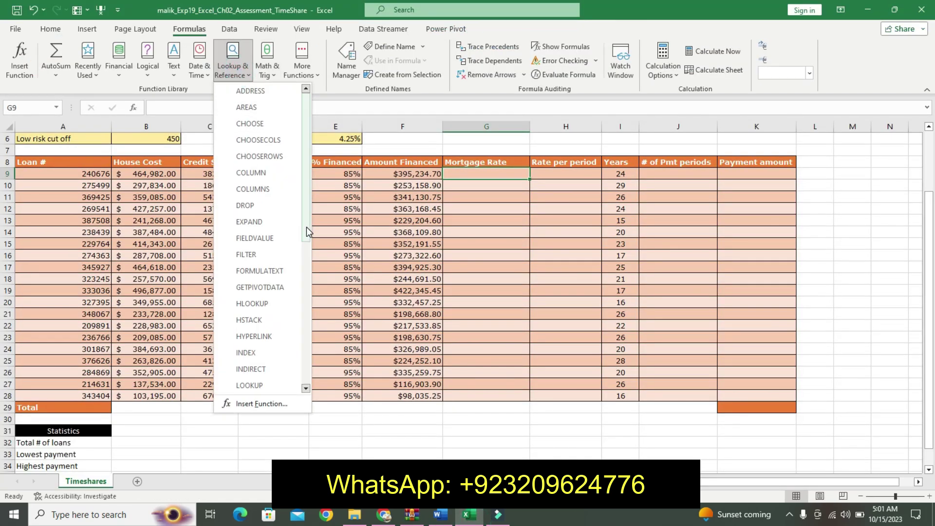
pyautogui.moveTo(308, 235); pyautogui.dragTo(307, 353)
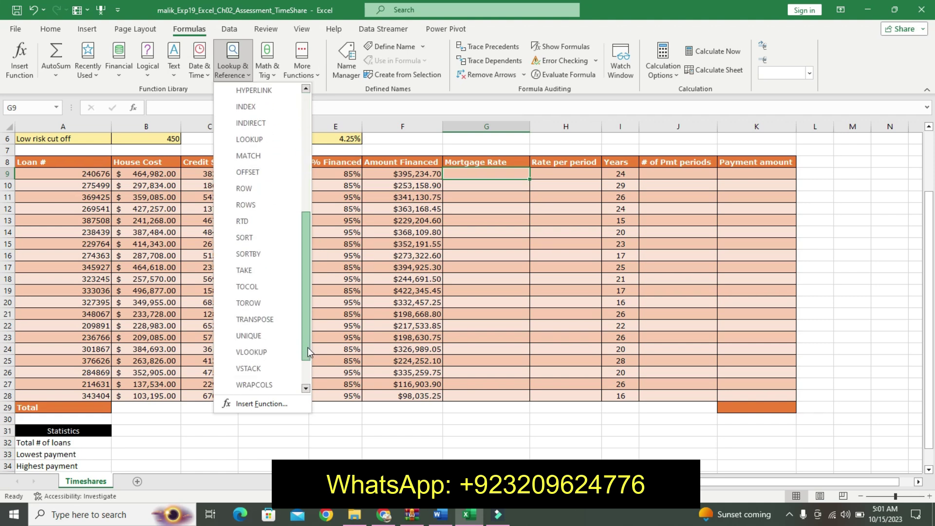
pyautogui.click(271, 352)
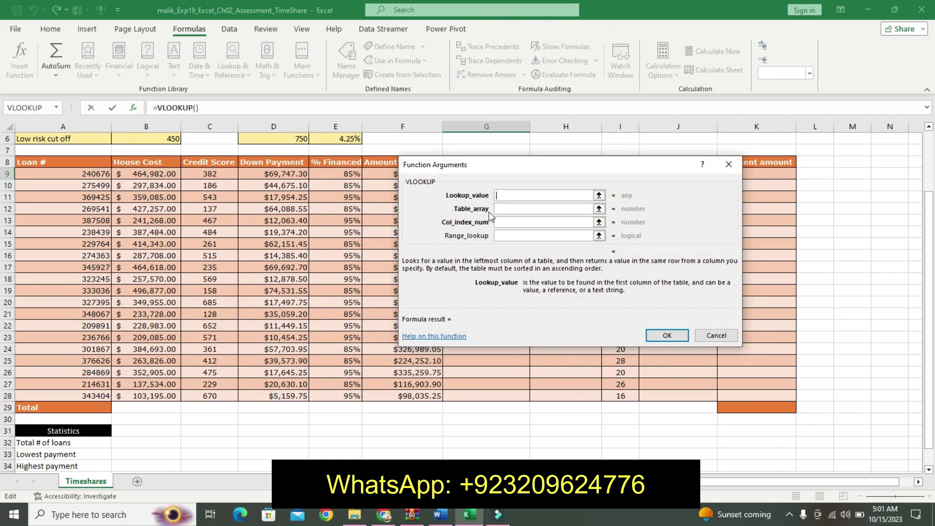
# Step: Set the VLOOKUP lookup value to credit score cell C9
pyautogui.click(440, 514)
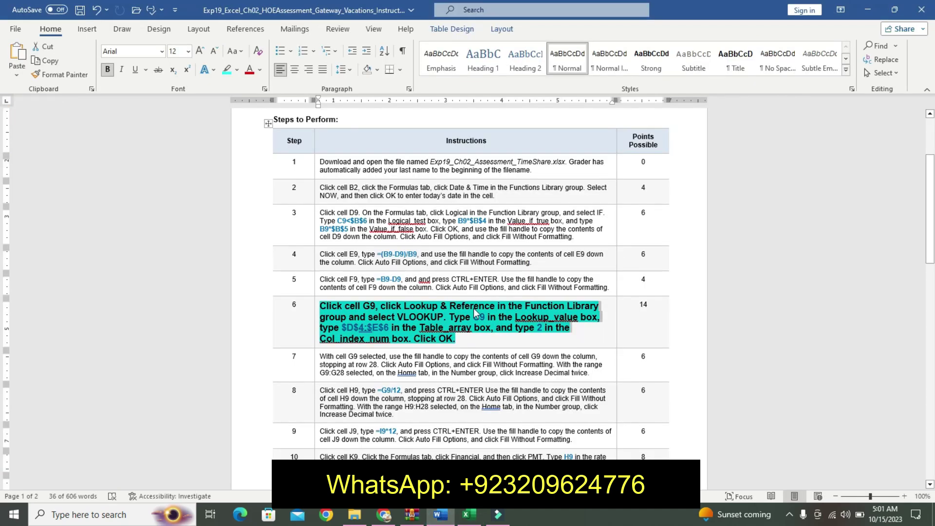
pyautogui.moveTo(474, 317); pyautogui.dragTo(485, 318)
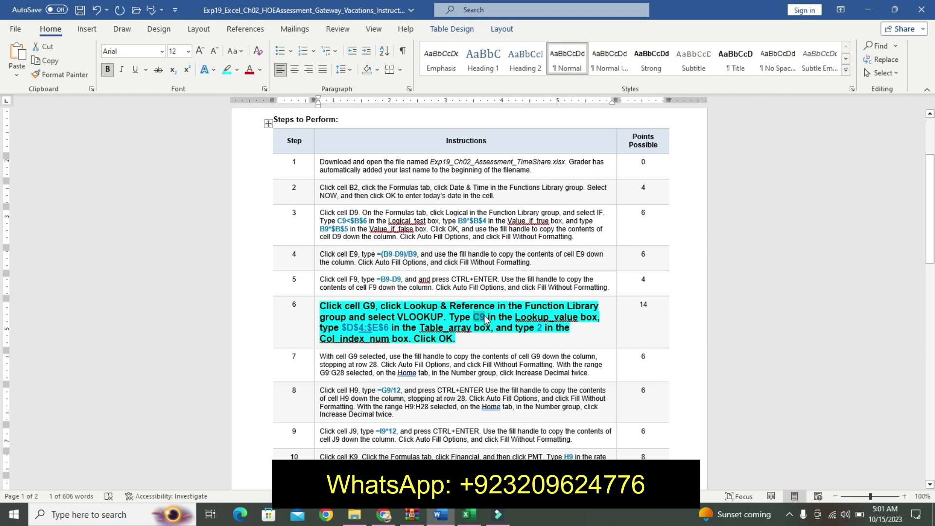
pyautogui.click(468, 515)
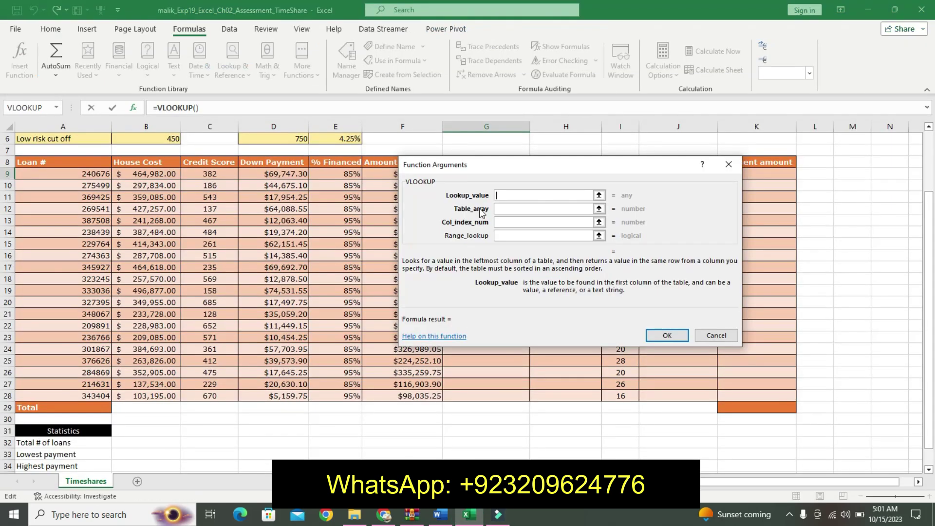
pyautogui.write('C9')
pyautogui.click(511, 209)
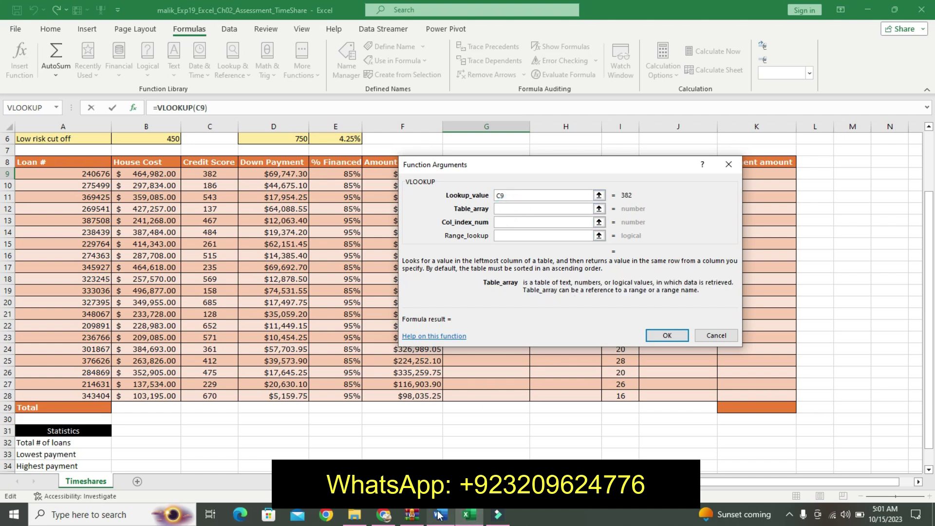
# Step: Copy $D$4:$E$6 from the instructions and paste it as the table array
pyautogui.click(440, 515)
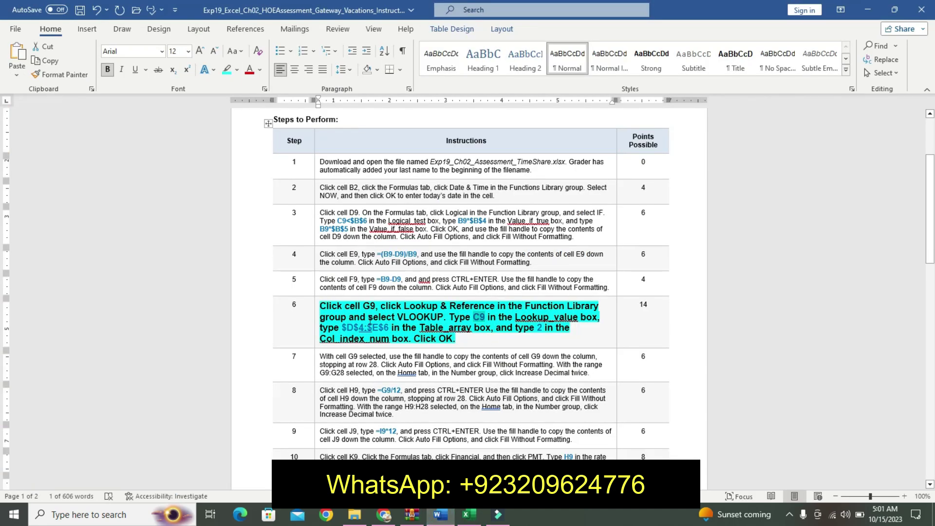
pyautogui.moveTo(342, 327); pyautogui.dragTo(390, 327)
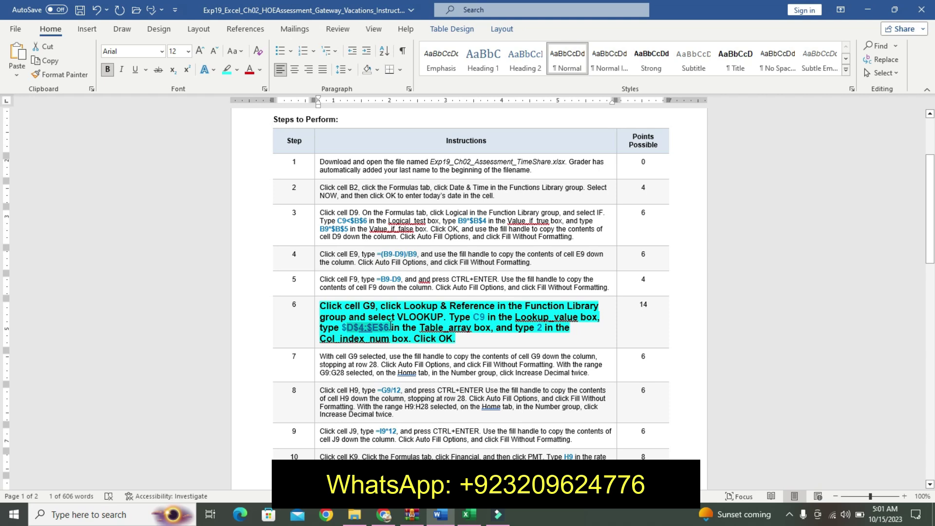
pyautogui.click(350, 325)
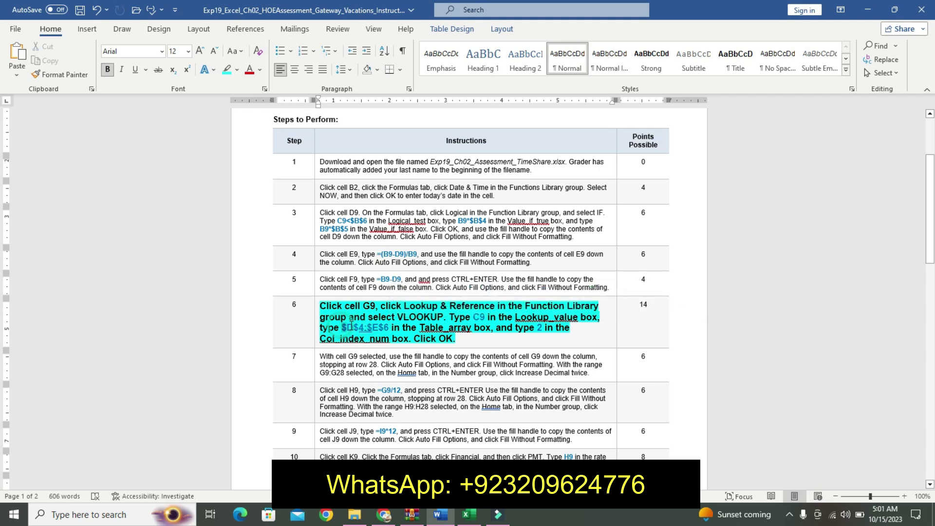
pyautogui.moveTo(351, 326); pyautogui.dragTo(389, 326)
pyautogui.hotkey('ctrl', 'c')
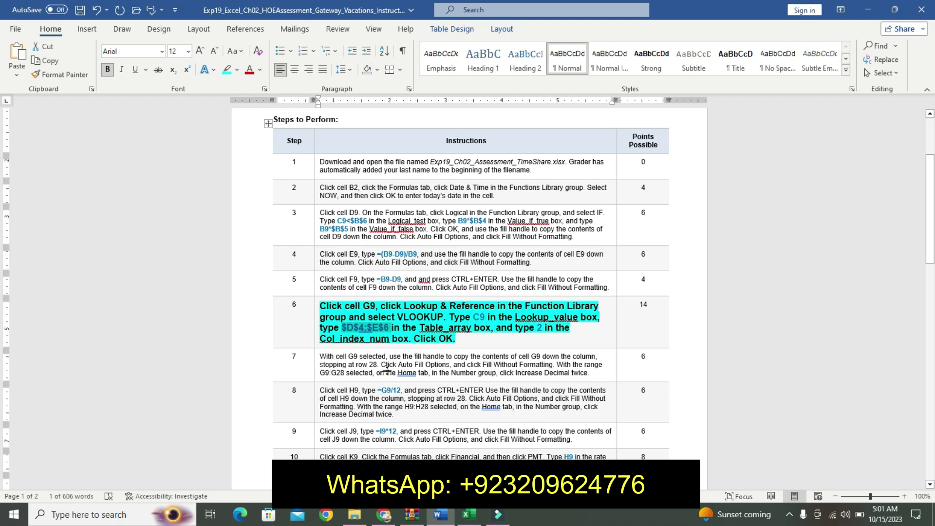
pyautogui.click(467, 517)
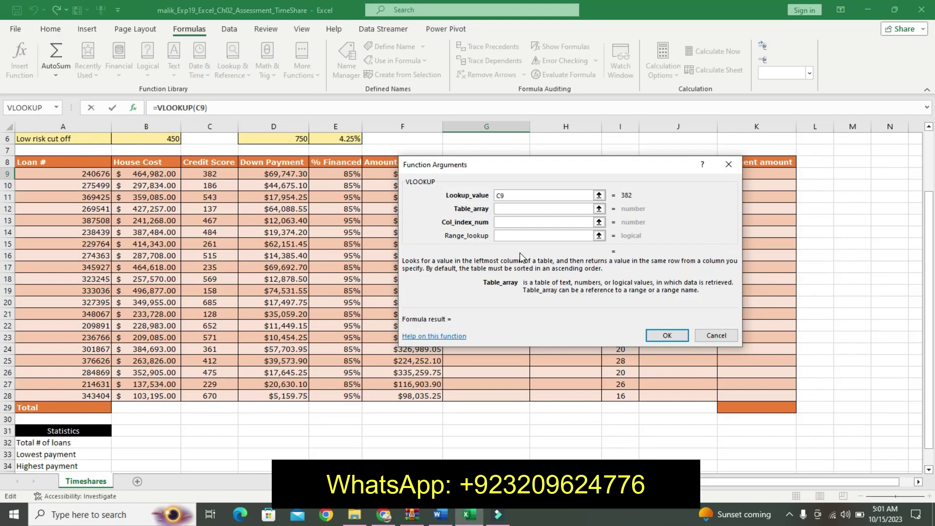
pyautogui.hotkey('ctrl', 'v')
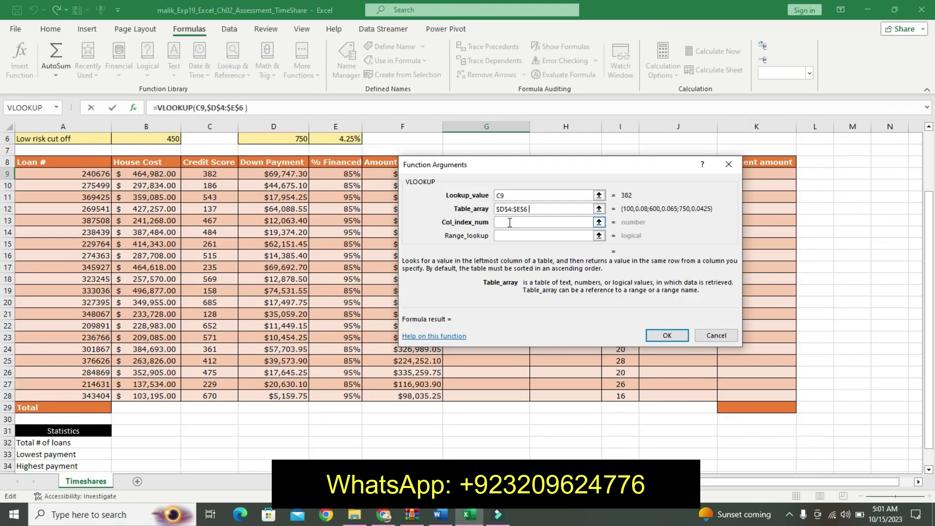
pyautogui.click(506, 222)
# Step: Enter 2 as the column index and confirm the formula, giving 8% in G9
pyautogui.click(441, 516)
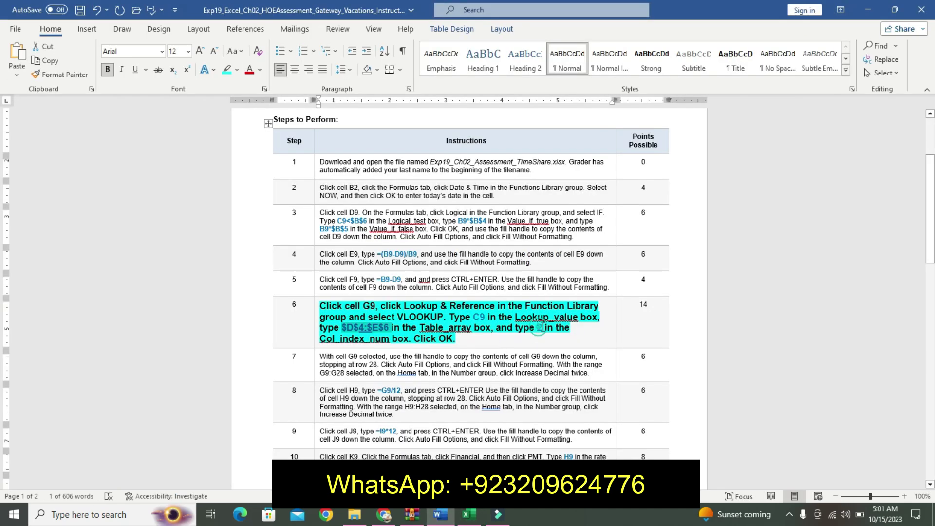
pyautogui.doubleClick(540, 327)
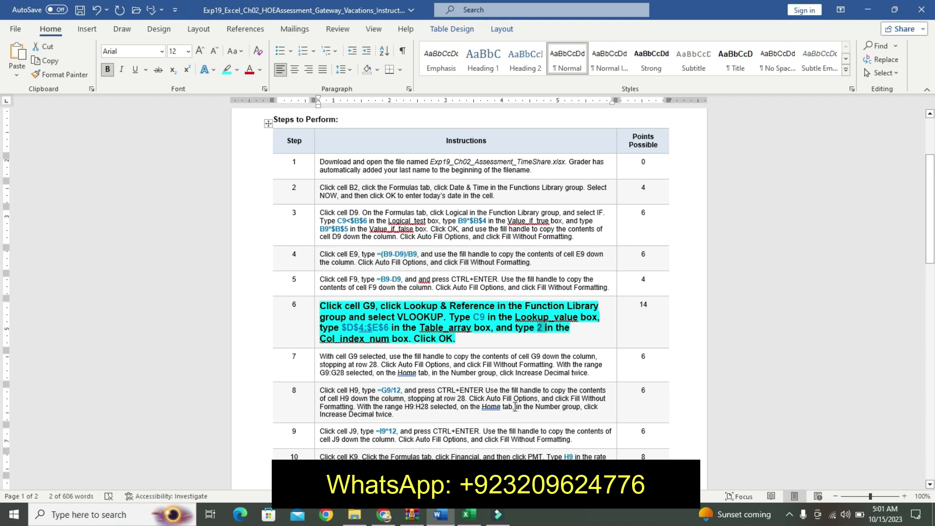
pyautogui.moveTo(468, 515)
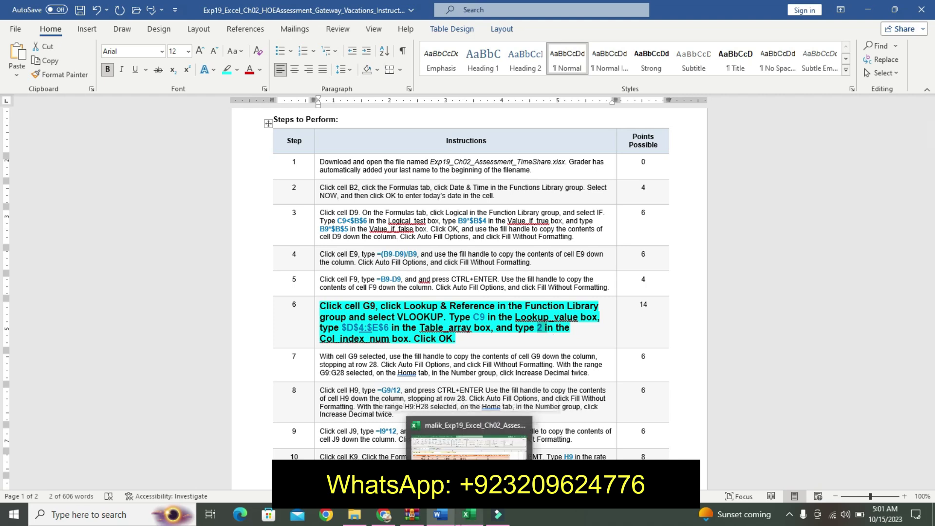
pyautogui.click(468, 443)
pyautogui.click(513, 221)
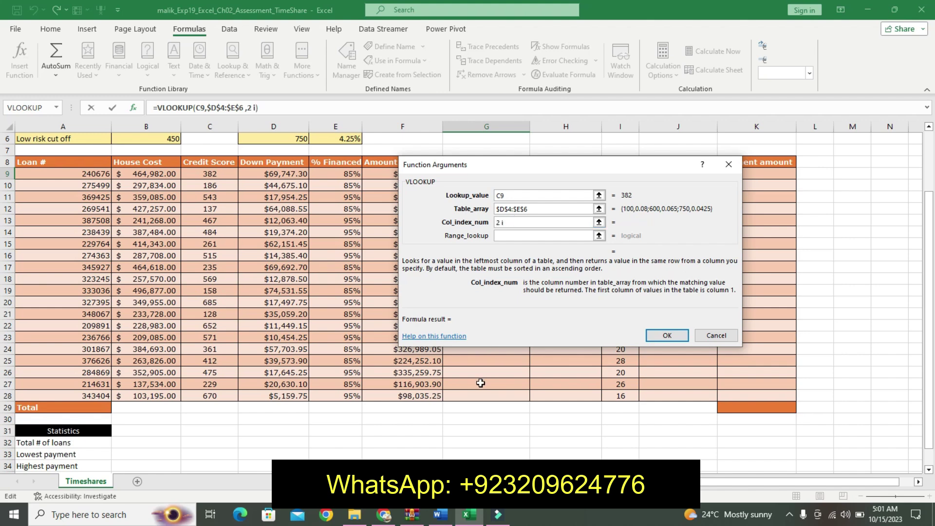
pyautogui.press('BackSpace')
pyautogui.click(440, 515)
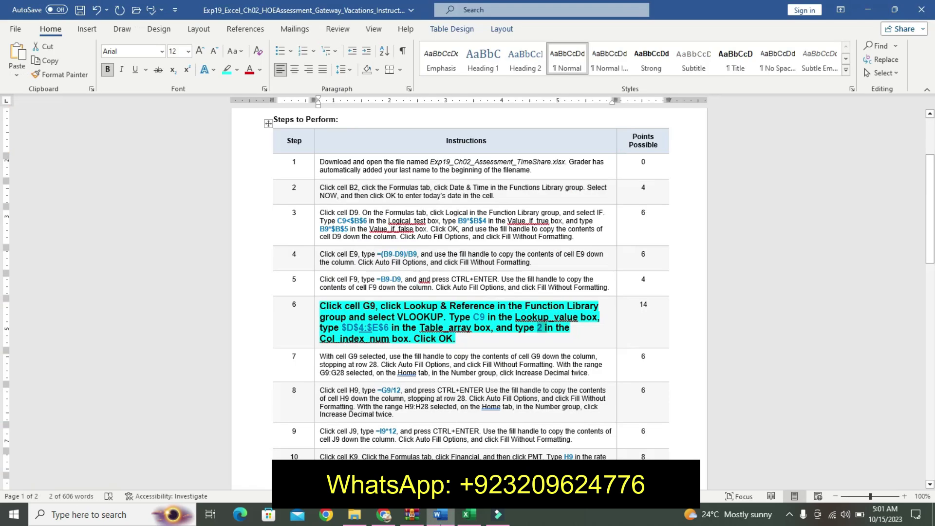
pyautogui.click(466, 514)
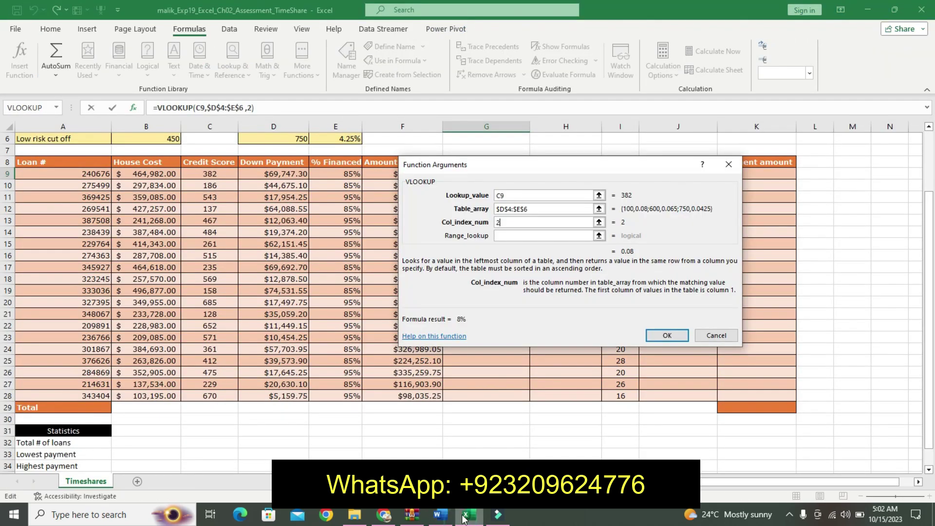
pyautogui.click(665, 335)
pyautogui.click(440, 514)
pyautogui.moveTo(468, 514)
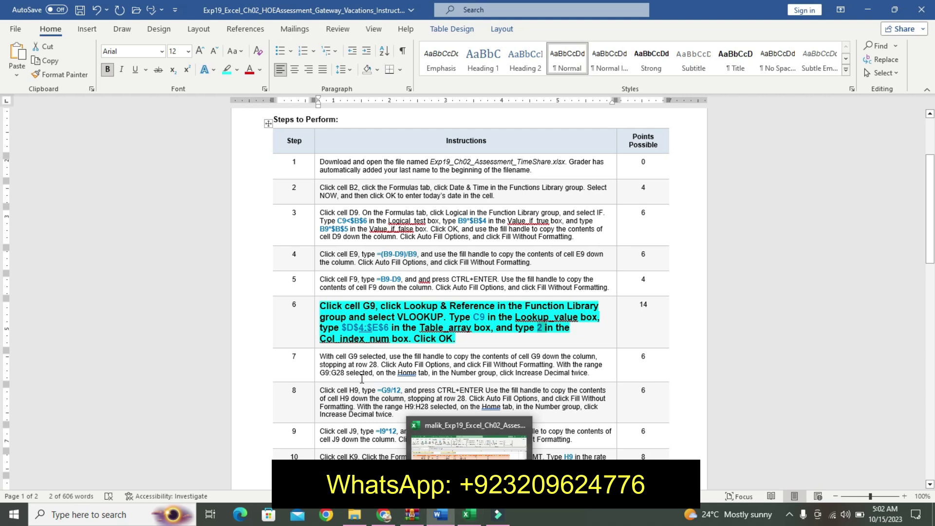
# Step: Undo step 6's emphasis and format step 7's fill-down instruction as 14 pt bold with cyan highlight
pyautogui.hotkey('ctrl', 'z')
pyautogui.hotkey('ctrl', 'z')
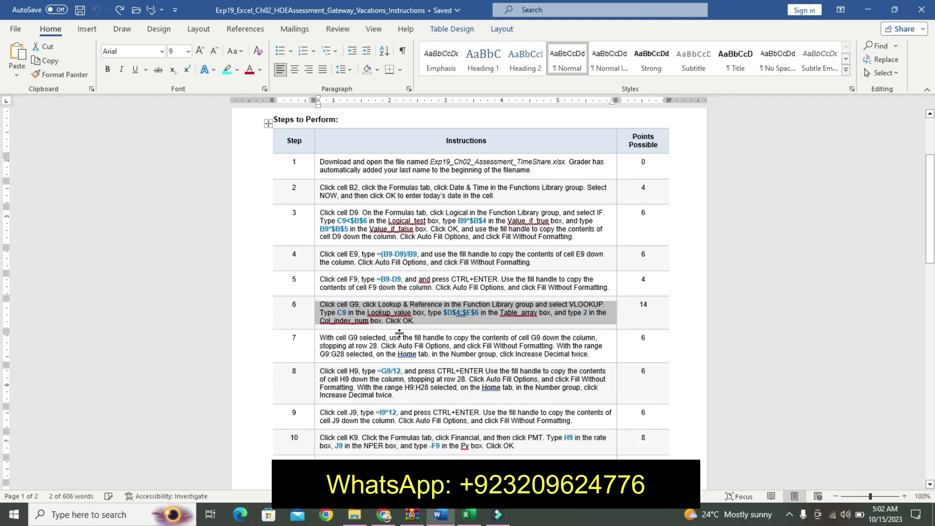
pyautogui.click(315, 341)
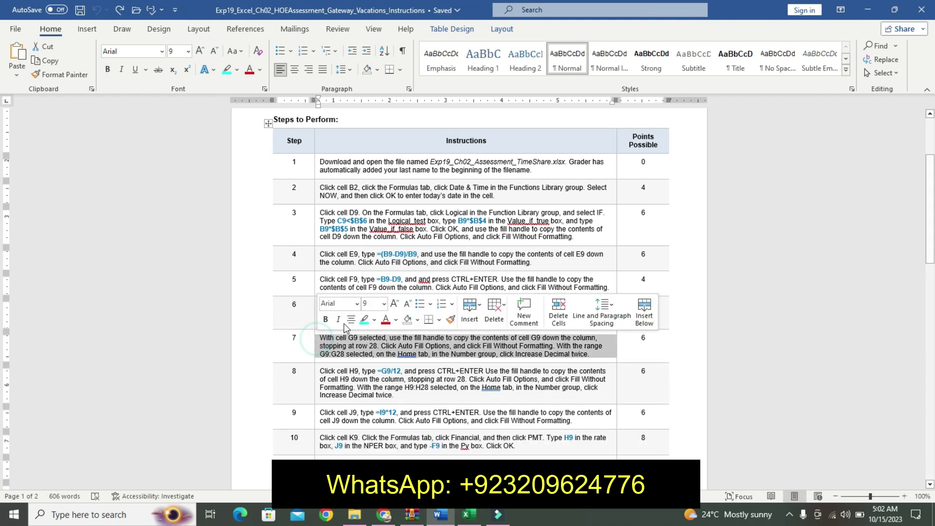
pyautogui.click(384, 304)
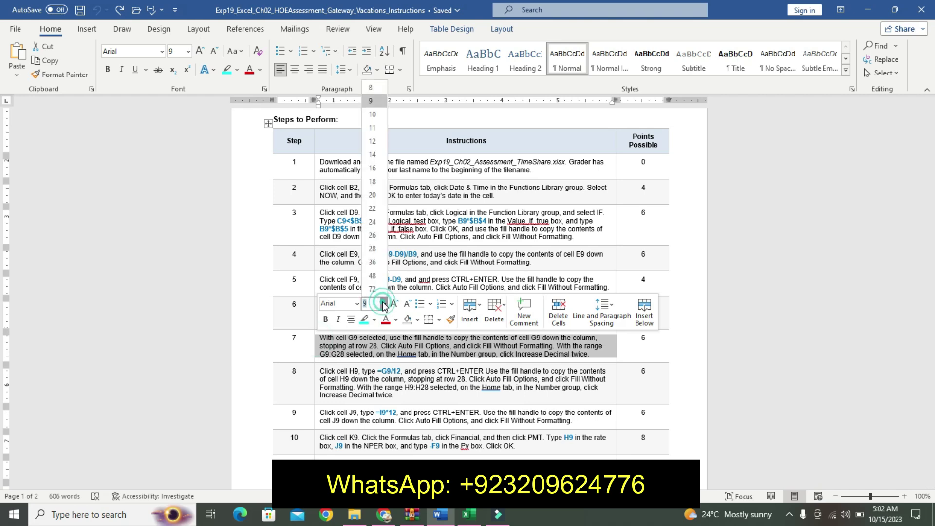
pyautogui.click(379, 156)
pyautogui.click(325, 319)
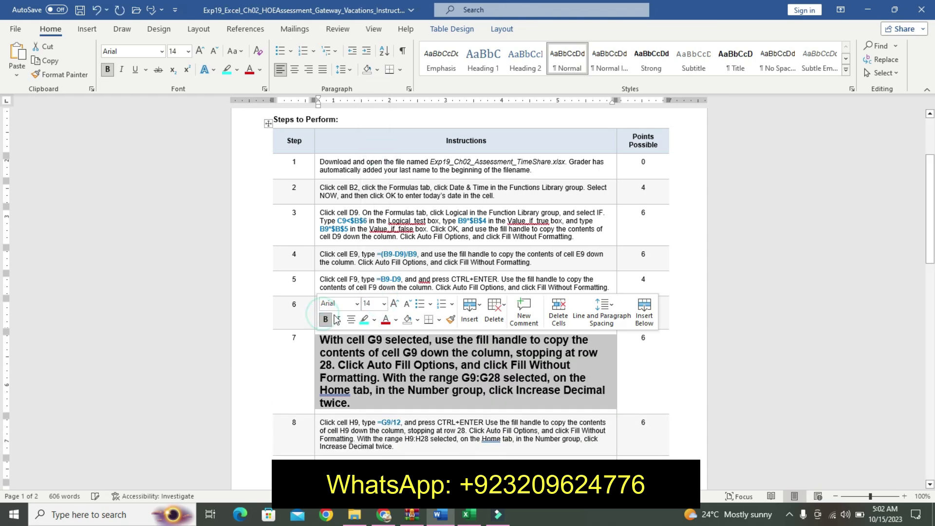
pyautogui.click(363, 320)
pyautogui.click(371, 374)
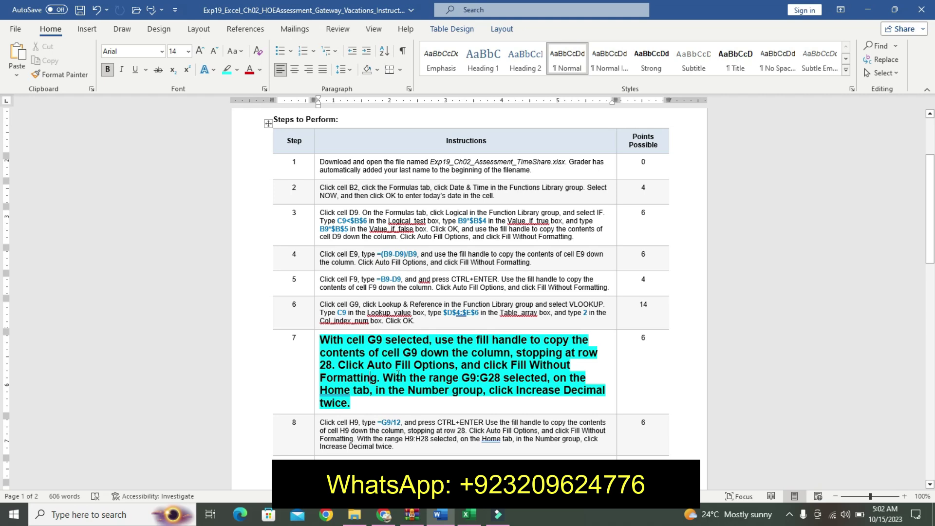
# Step: Fill G9's VLOOKUP down to G28 without formatting, keeping the row banding
pyautogui.click(465, 517)
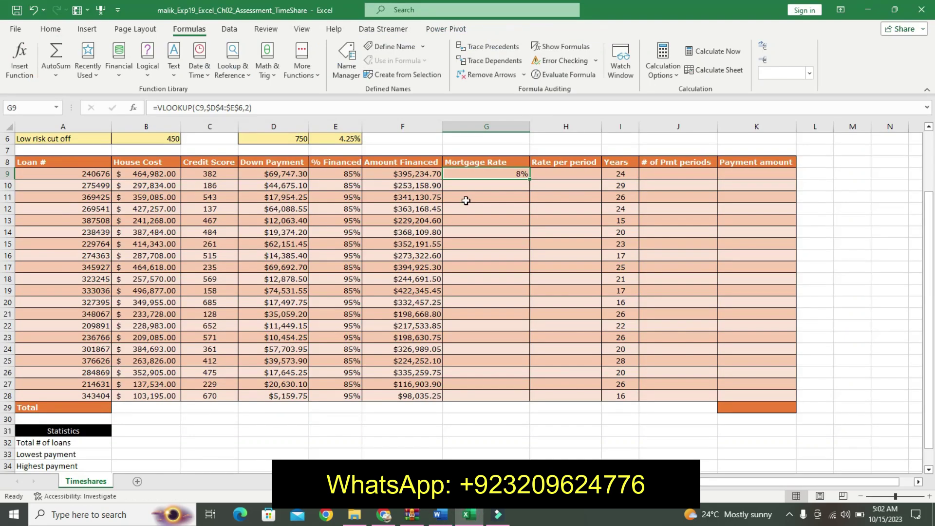
pyautogui.moveTo(531, 180); pyautogui.dragTo(506, 400)
pyautogui.click(540, 408)
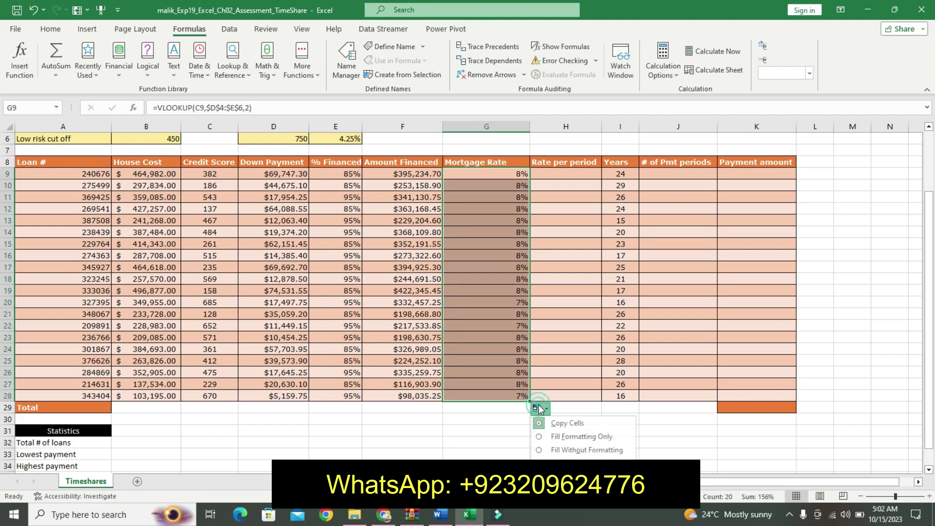
pyautogui.click(542, 450)
# Step: Copy the G9:G28 range from step 7 and try entering it in the Name Box
pyautogui.click(447, 514)
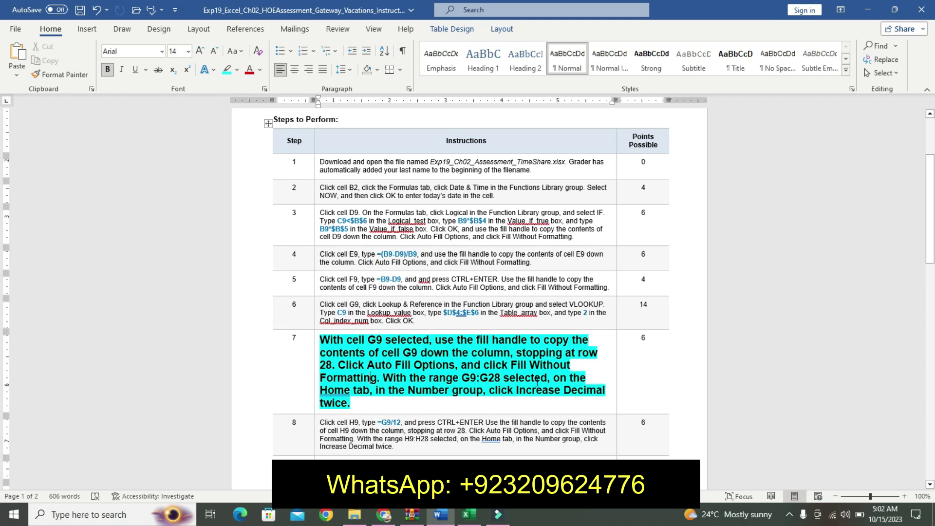
pyautogui.moveTo(462, 377); pyautogui.dragTo(500, 379)
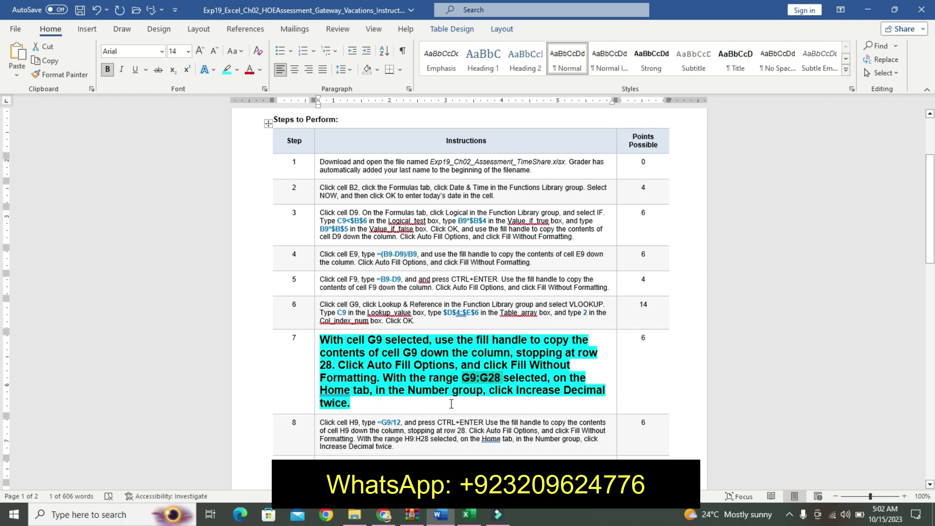
pyautogui.click(468, 514)
pyautogui.click(31, 107)
pyautogui.press('Escape')
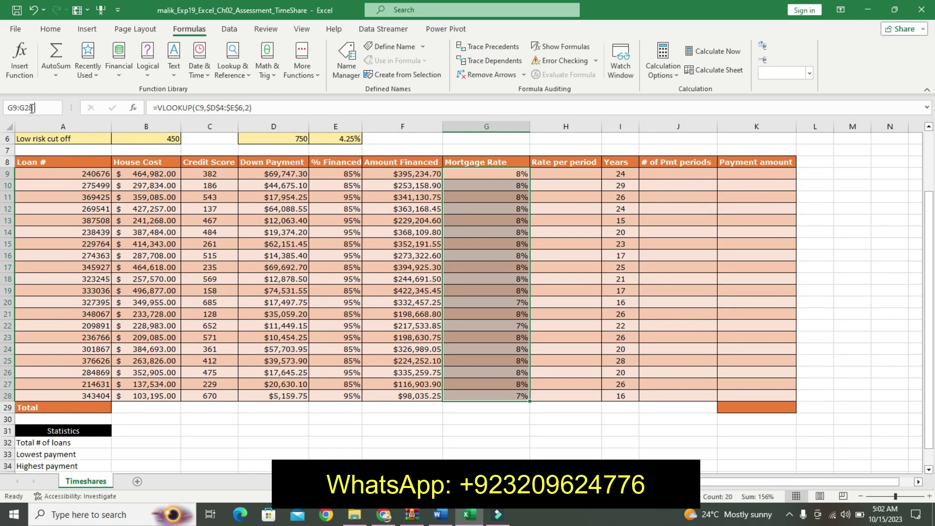
# Step: Apply the Number format to the mortgage rates in G9:G28 via Format Cells
pyautogui.click(42, 34)
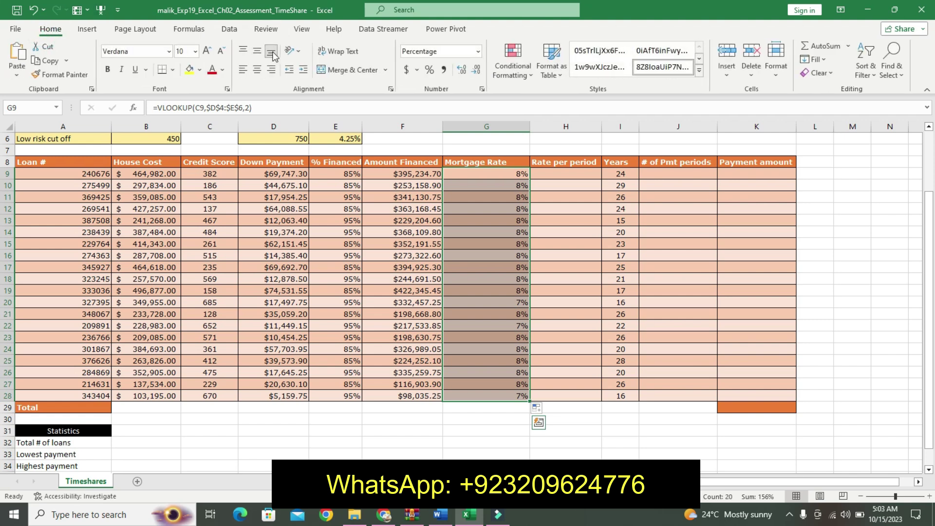
pyautogui.click(477, 51)
pyautogui.click(472, 373)
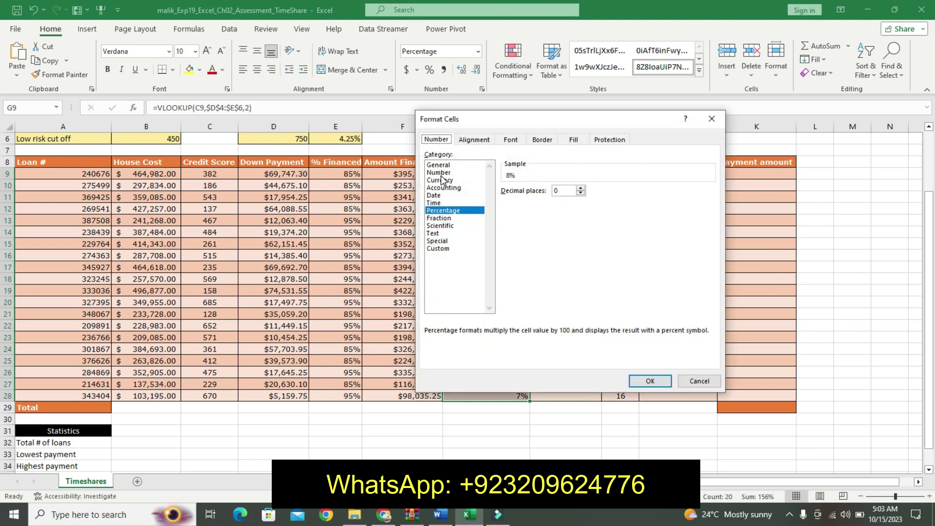
pyautogui.click(439, 172)
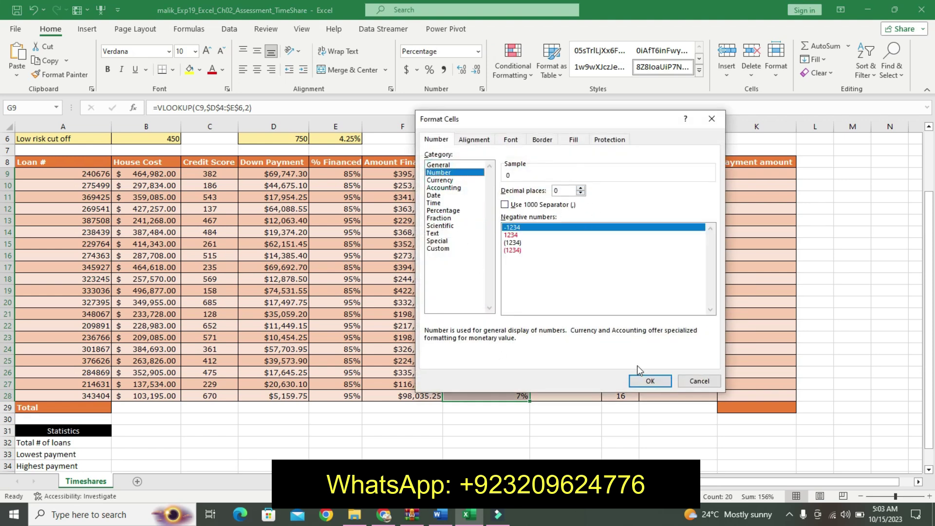
pyautogui.click(650, 381)
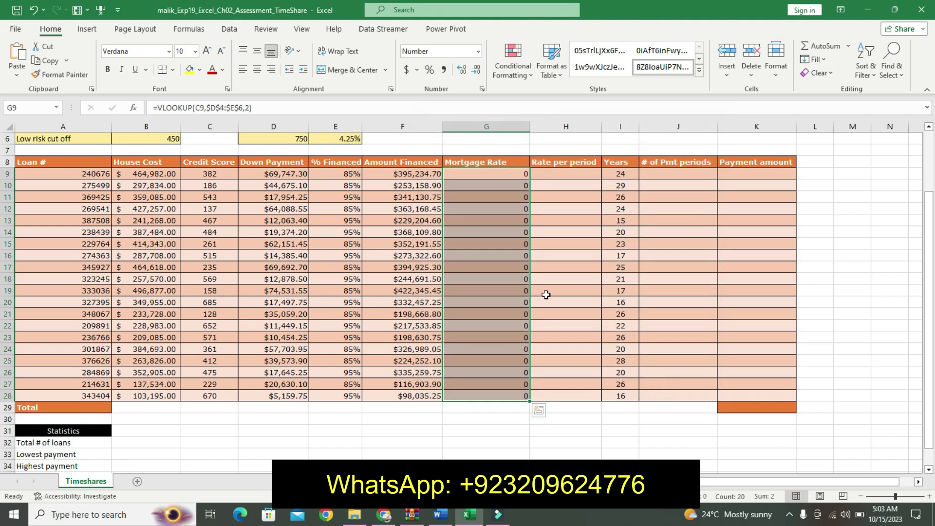
# Step: Increase the decimals so mortgage rates display as 0.08 and 0.07
pyautogui.click(447, 516)
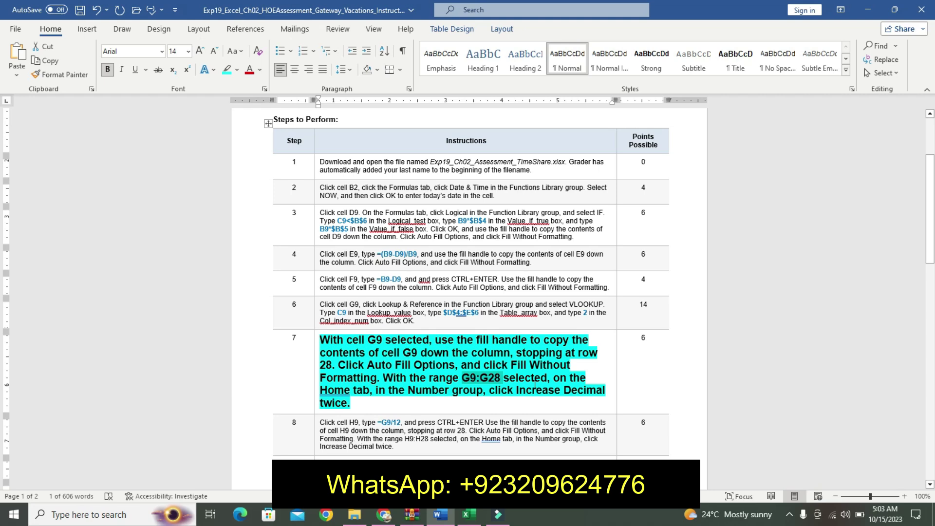
pyautogui.click(469, 515)
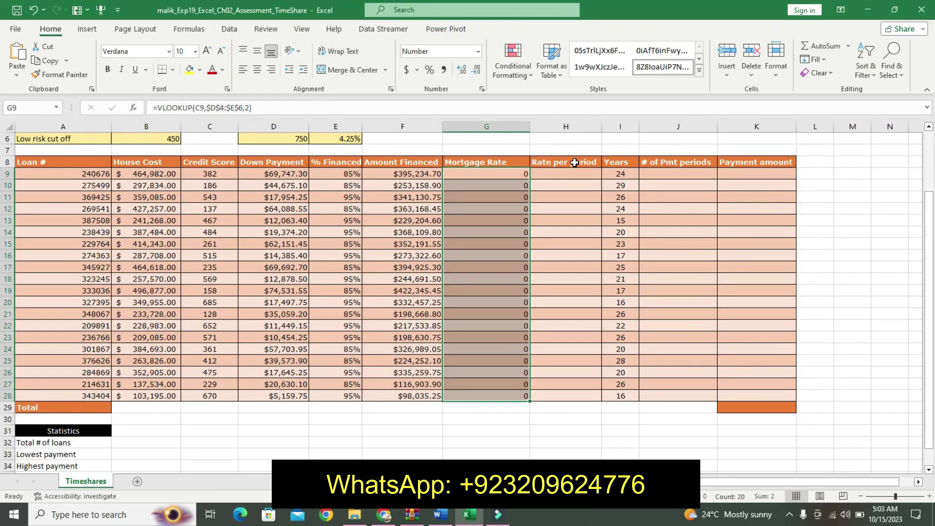
pyautogui.click(476, 72)
pyautogui.click(479, 73)
pyautogui.click(461, 69)
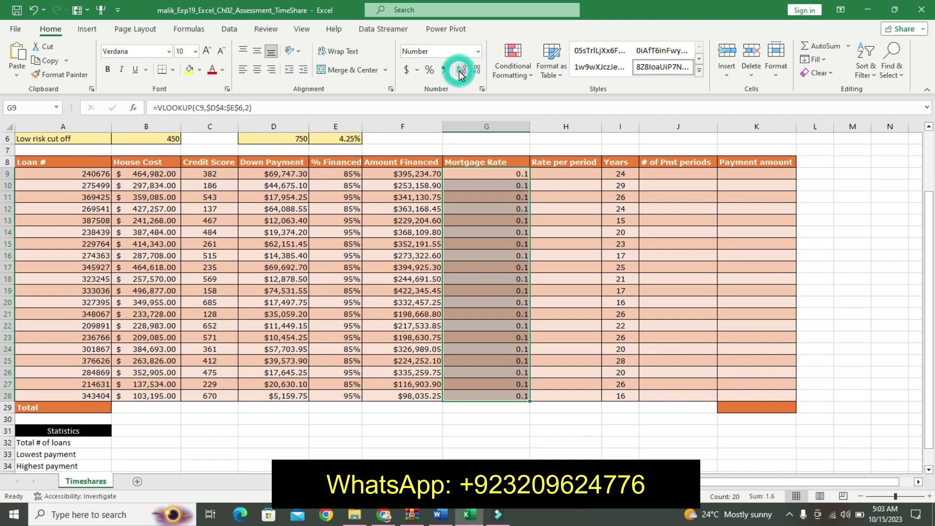
pyautogui.click(439, 516)
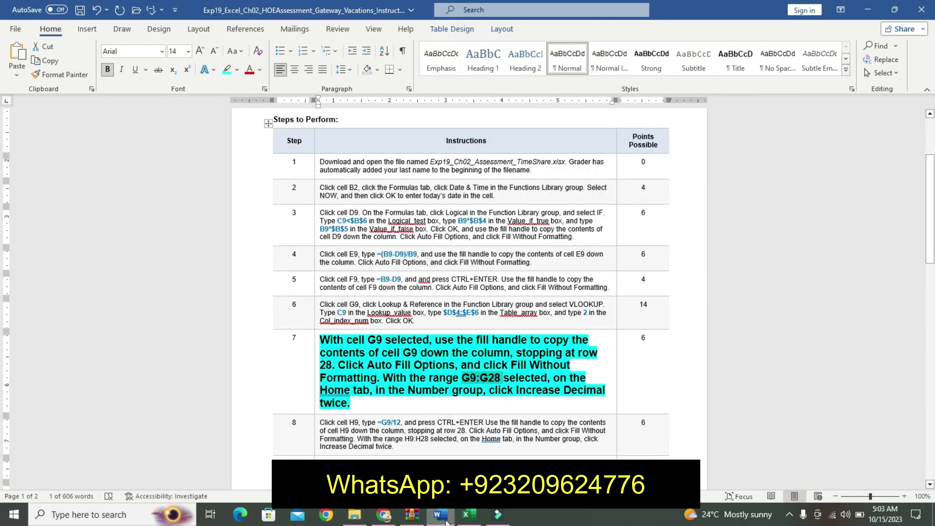
pyautogui.click(467, 515)
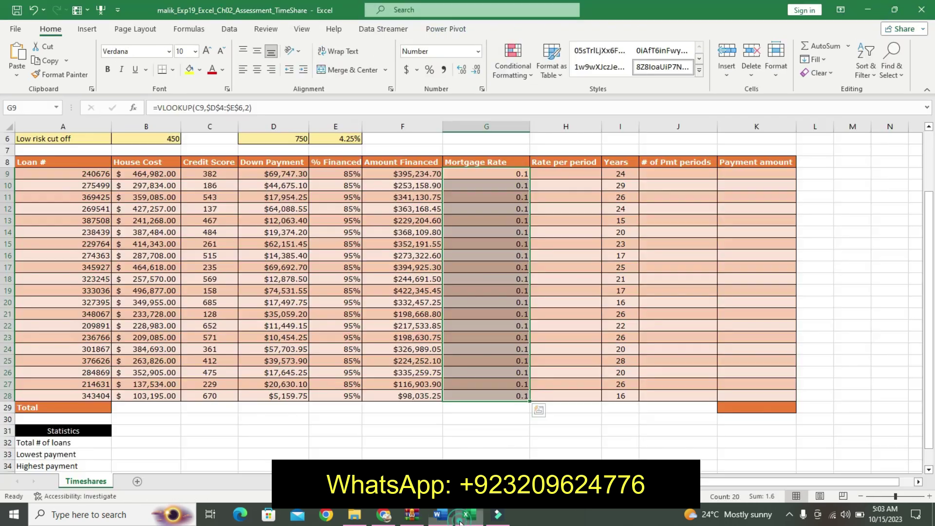
pyautogui.click(466, 72)
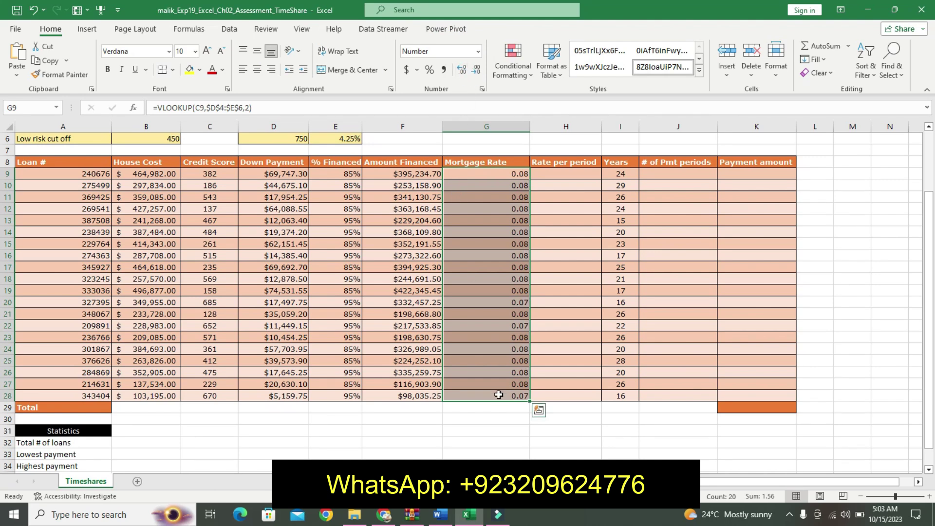
pyautogui.click(439, 515)
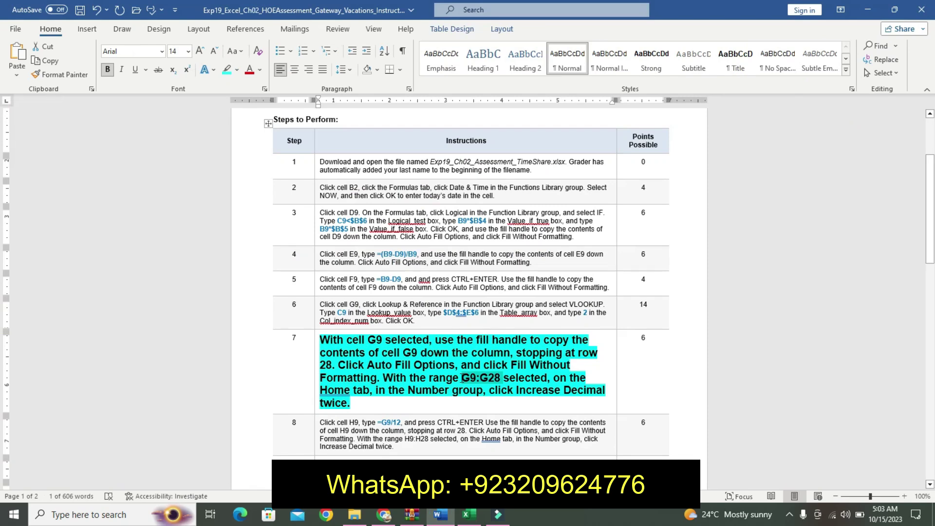
# Step: Revert step 7, make step 8 14 pt bold and cyan-highlighted, and select =G9/12
pyautogui.hotkey('ctrl', 'z')
pyautogui.hotkey('ctrl', 'z')
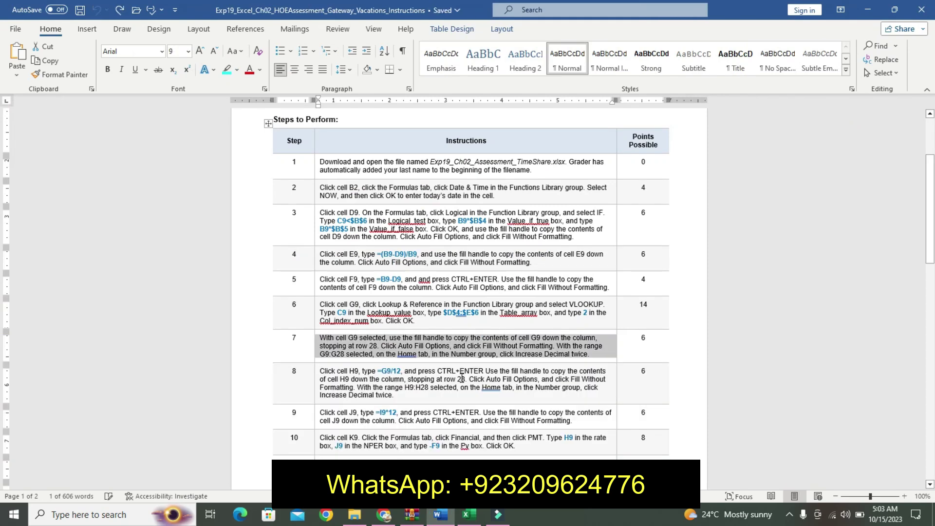
pyautogui.moveTo(931, 262); pyautogui.dragTo(932, 272)
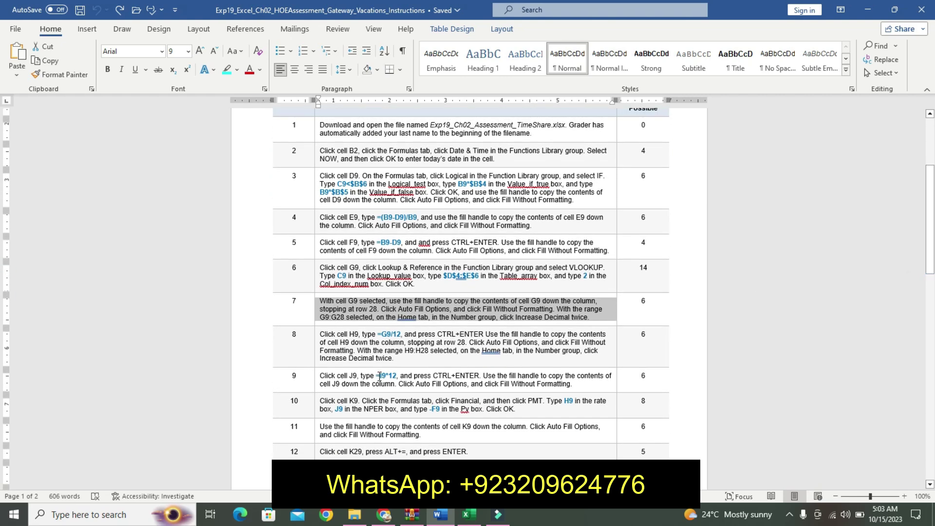
pyautogui.click(317, 343)
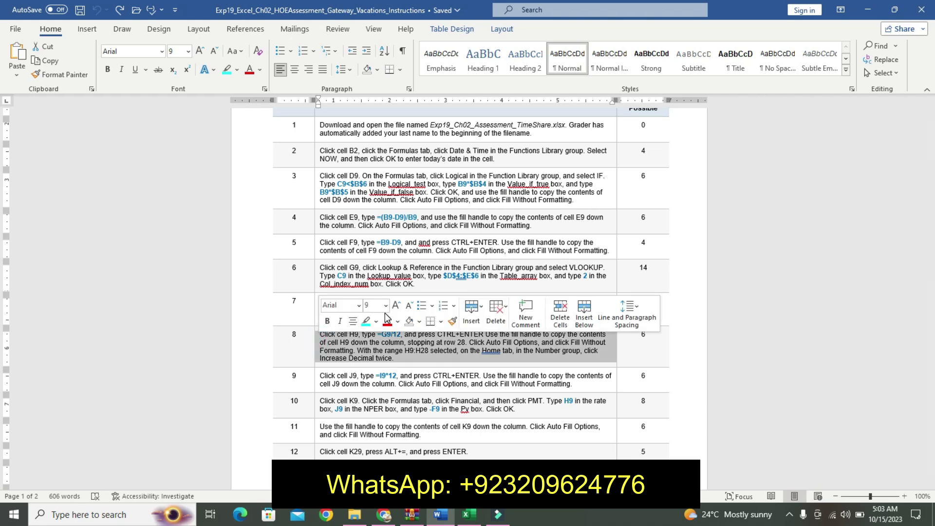
pyautogui.click(386, 305)
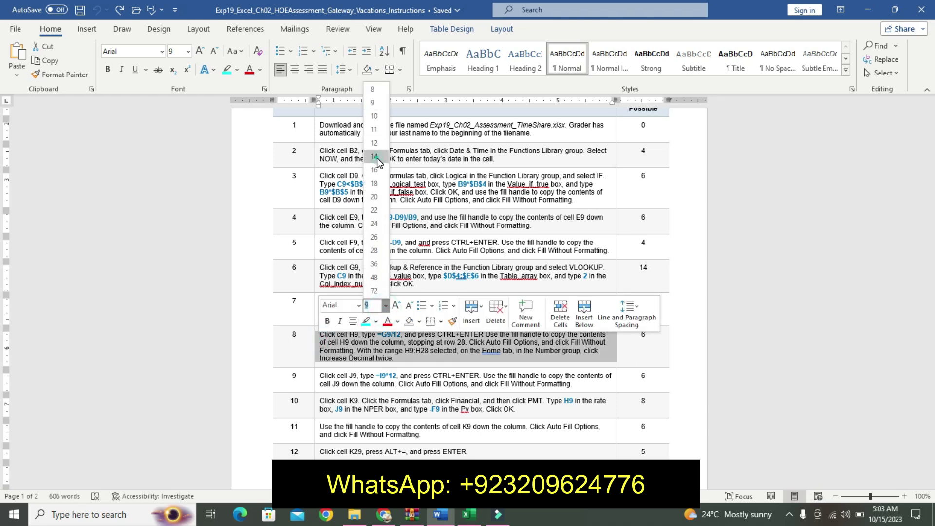
pyautogui.click(374, 156)
pyautogui.click(327, 321)
pyautogui.click(366, 321)
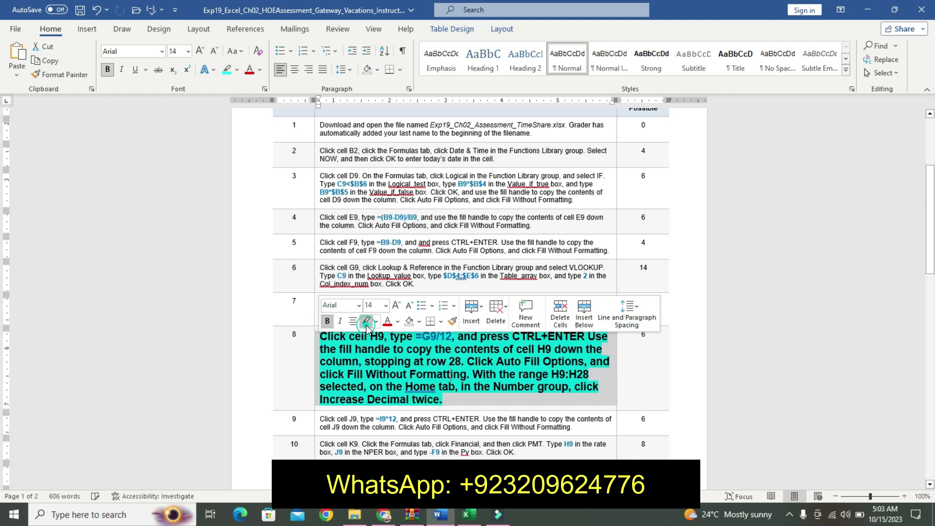
pyautogui.click(407, 362)
pyautogui.moveTo(416, 336); pyautogui.dragTo(451, 337)
pyautogui.hotkey('ctrl', 'c')
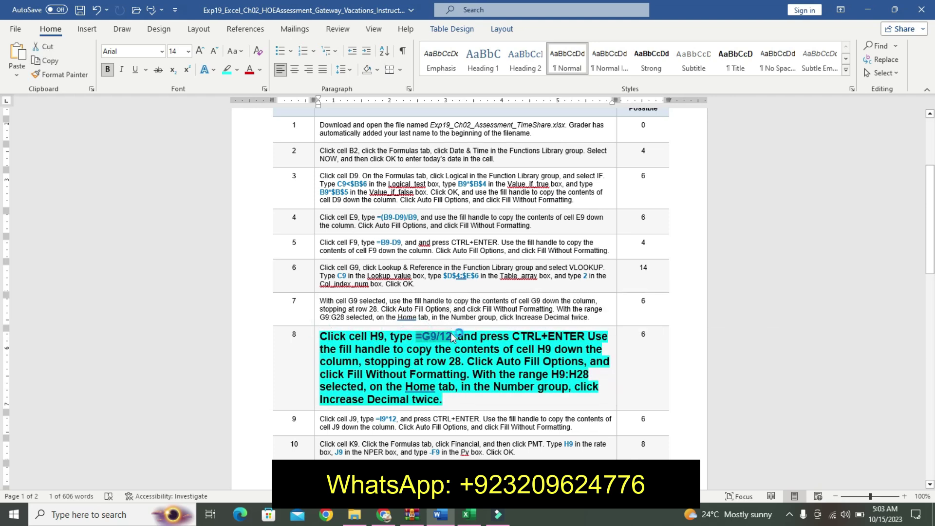
# Step: Paste the formula =G9/12 into Rate per period cell H9
pyautogui.click(469, 515)
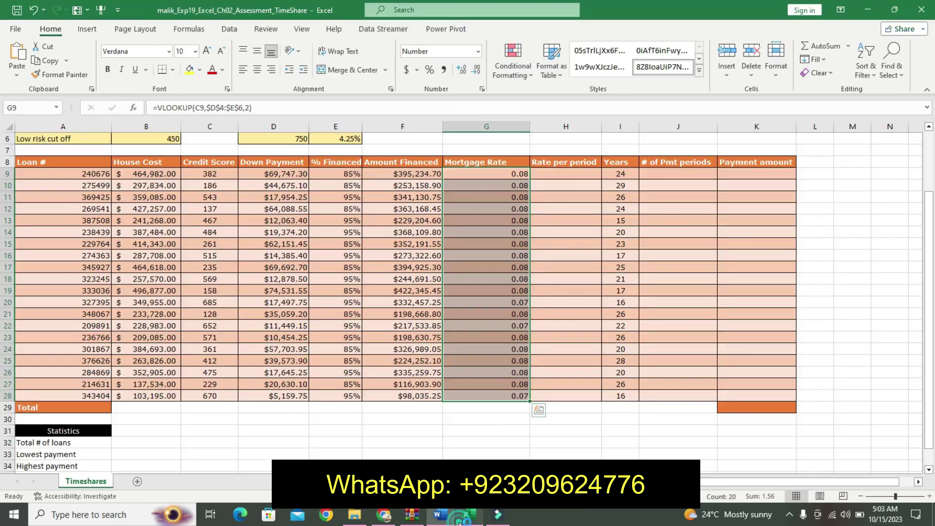
pyautogui.click(565, 175)
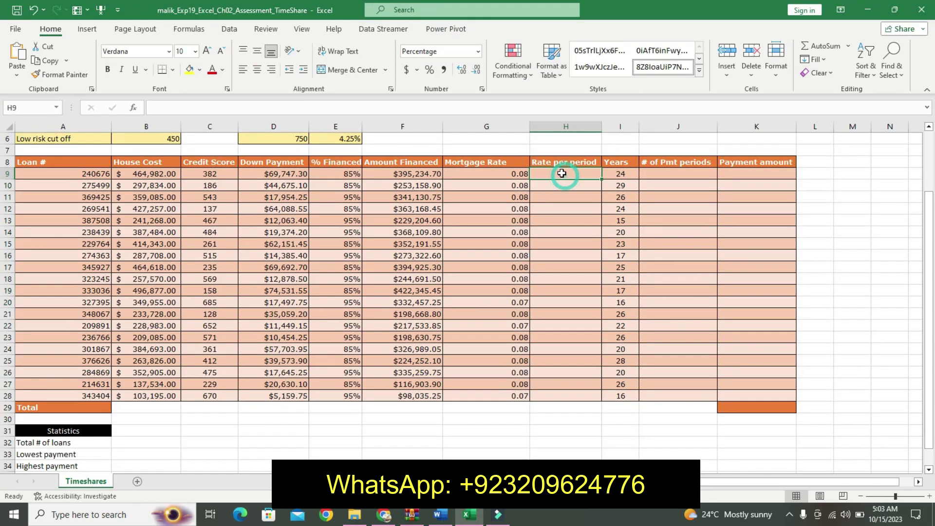
pyautogui.click(476, 107)
pyautogui.hotkey('ctrl', 'v')
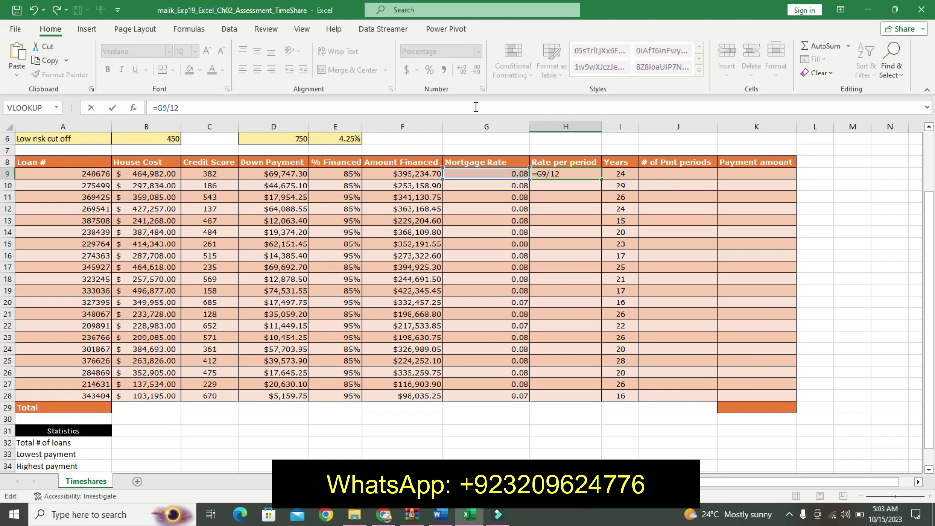
pyautogui.press('Return')
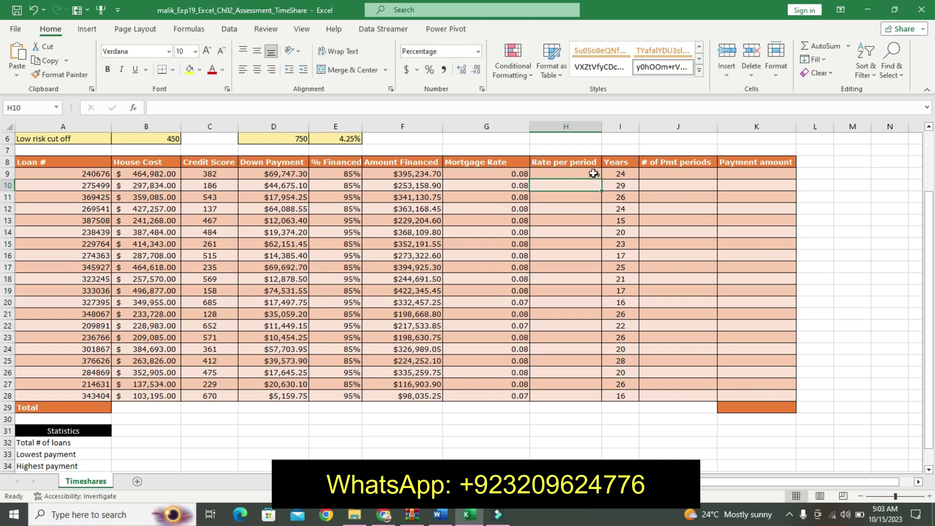
# Step: Copy the H9 formula down column H to row 28
pyautogui.click(592, 175)
pyautogui.moveTo(601, 180); pyautogui.dragTo(582, 395)
pyautogui.click(440, 515)
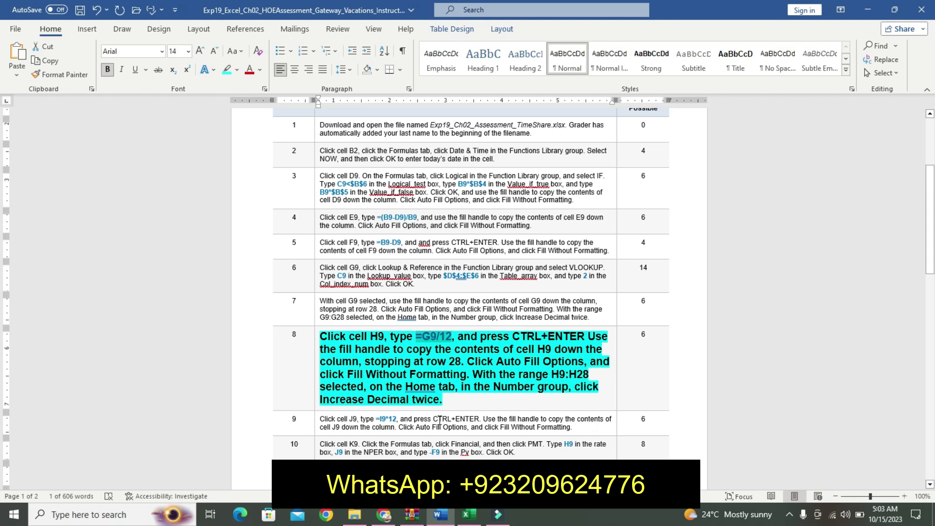
pyautogui.moveTo(468, 515)
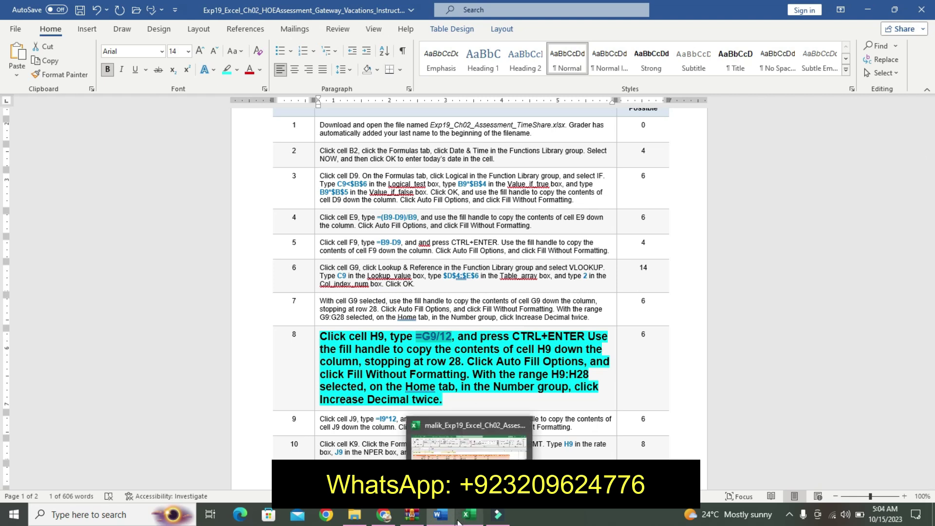
pyautogui.click(458, 520)
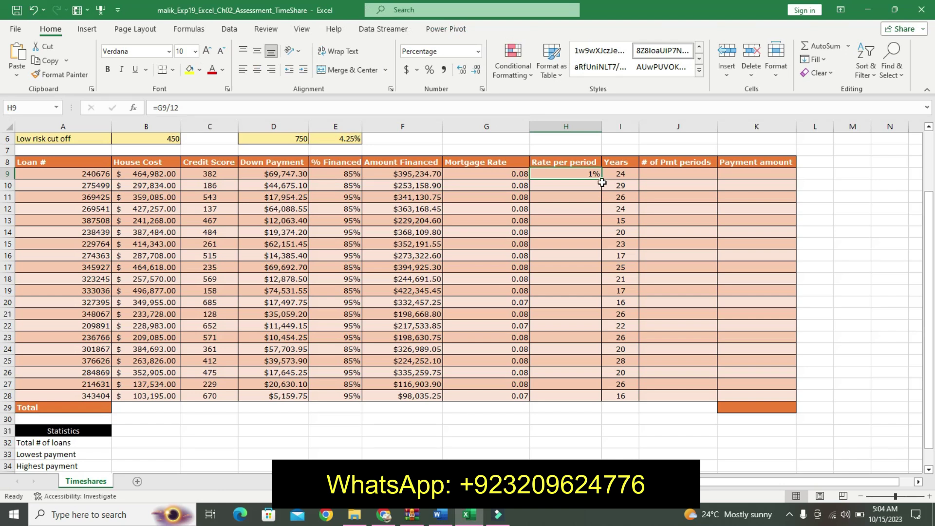
pyautogui.moveTo(602, 179); pyautogui.dragTo(568, 397)
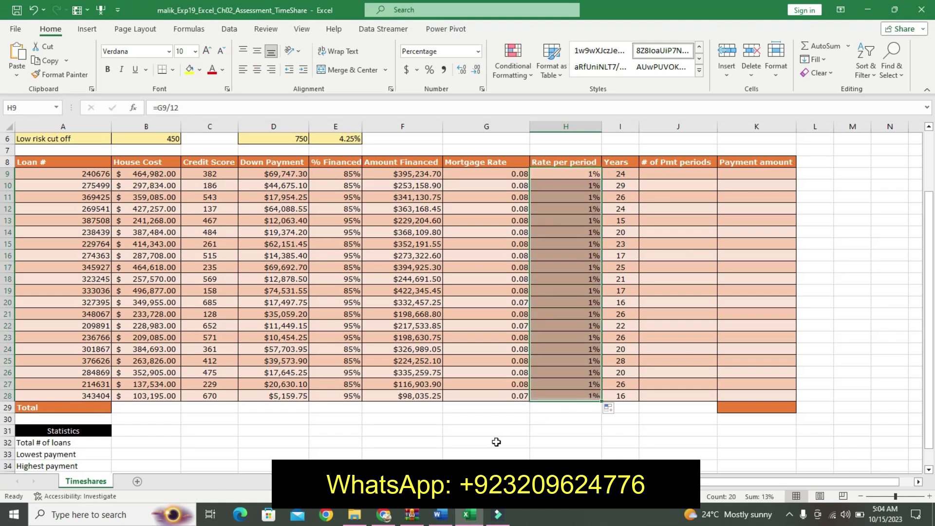
# Step: Return to the Word instructions at step 8's fill and decimal directions
pyautogui.click(441, 515)
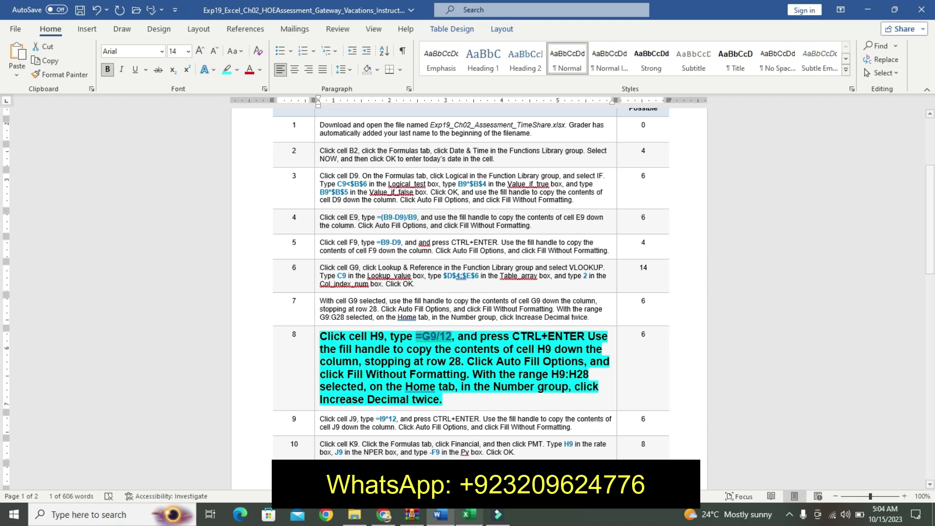
# Step: Reformat the Rate per period cells H9:H28 as Number with two decimals, so they show 0.01
pyautogui.moveTo(468, 516)
pyautogui.click(467, 429)
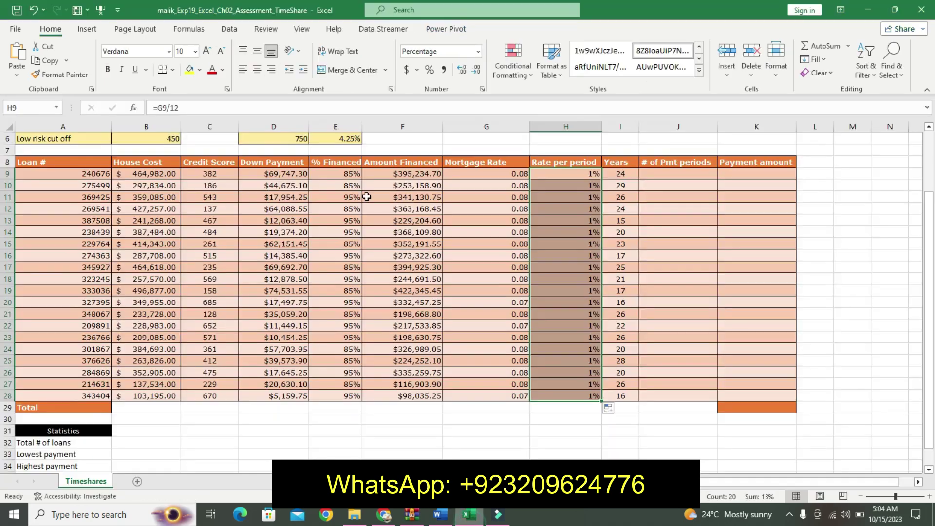
pyautogui.click(477, 52)
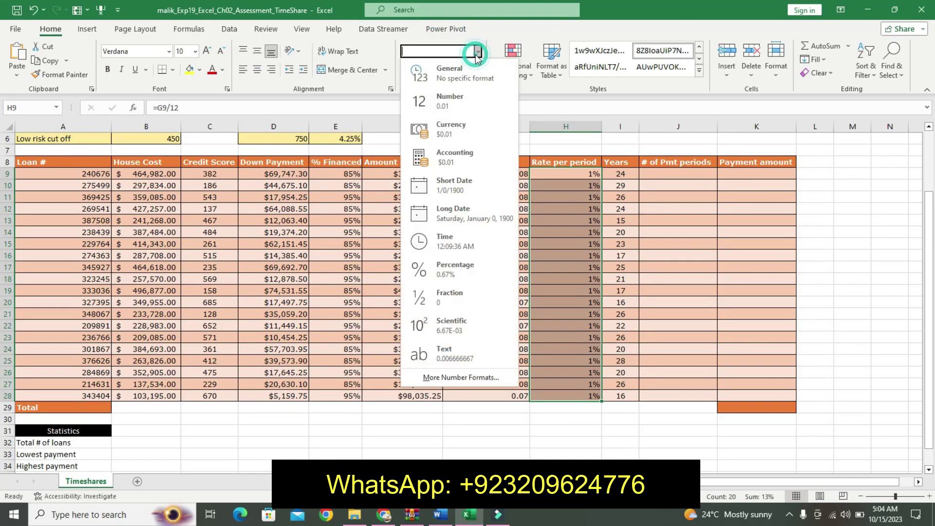
pyautogui.click(488, 378)
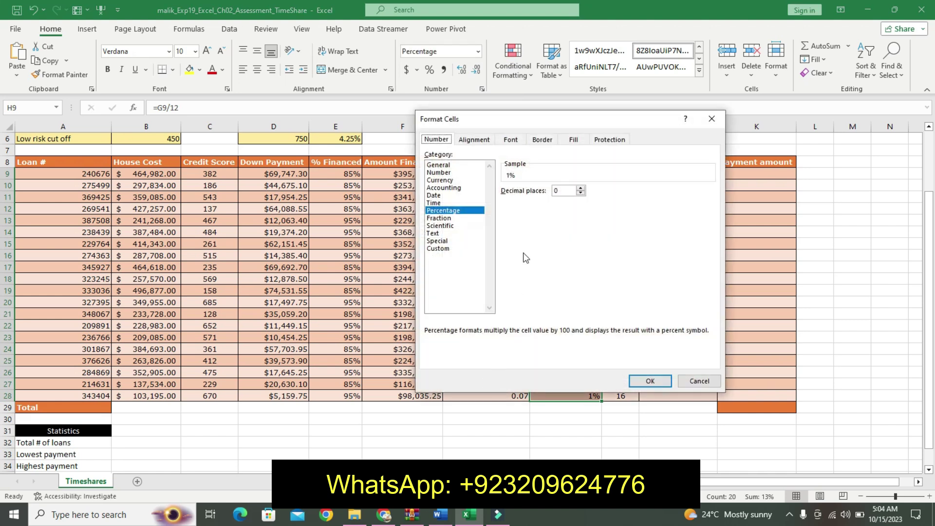
pyautogui.click(447, 172)
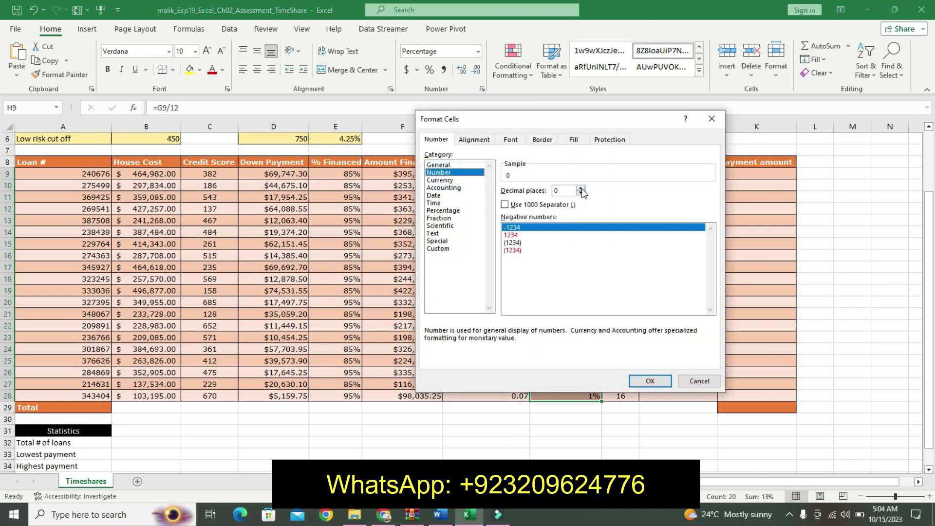
pyautogui.click(444, 515)
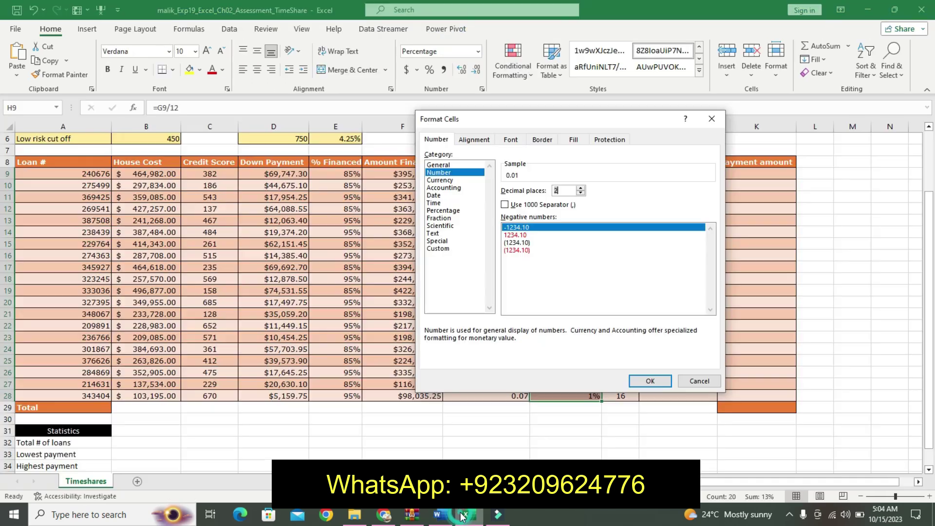
pyautogui.click(468, 514)
pyautogui.click(650, 380)
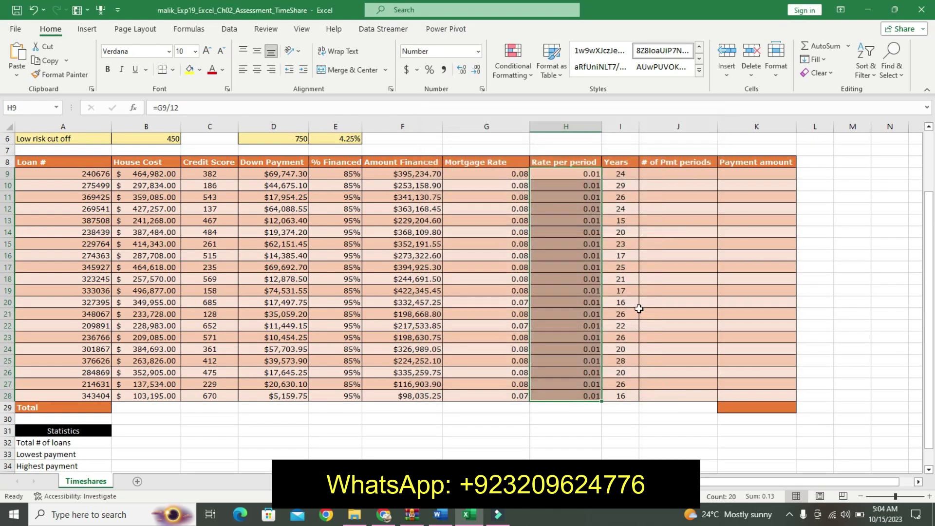
pyautogui.click(440, 514)
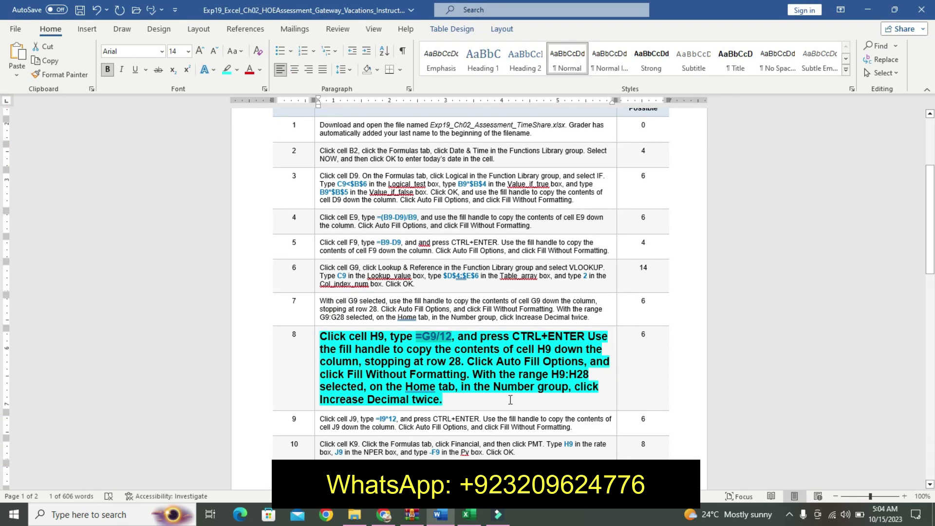
# Step: Undo step 8's emphasis and enlarge the step 9 instruction text to 12 pt
pyautogui.hotkey('ctrl', 'z')
pyautogui.hotkey('ctrl', 'z')
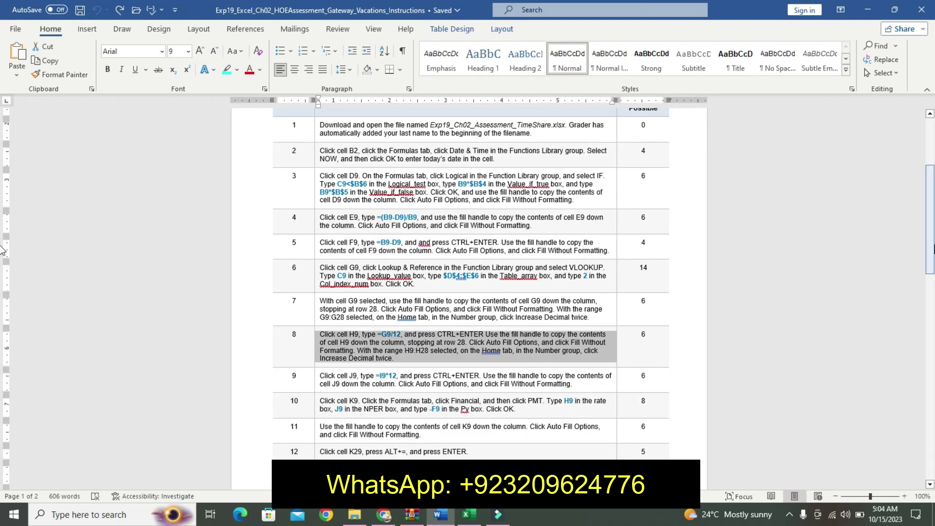
pyautogui.moveTo(930, 248); pyautogui.dragTo(930, 256)
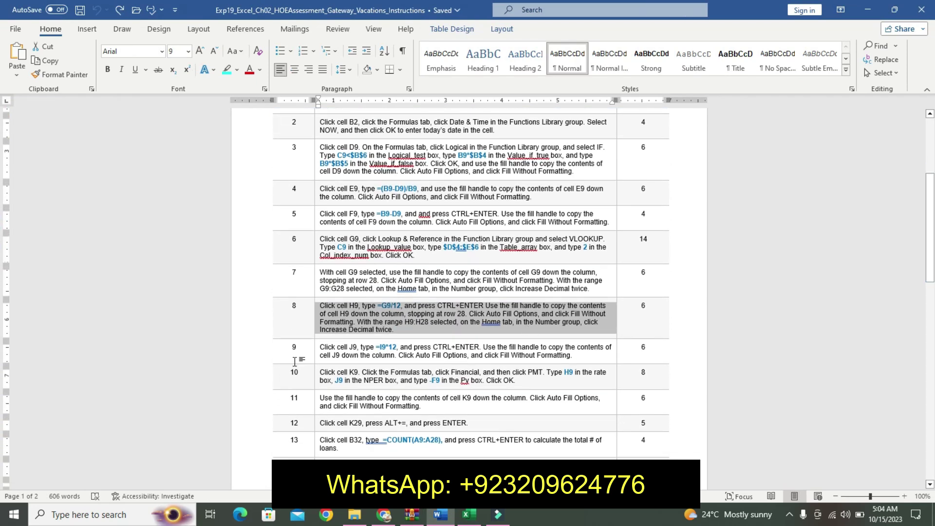
pyautogui.click(312, 351)
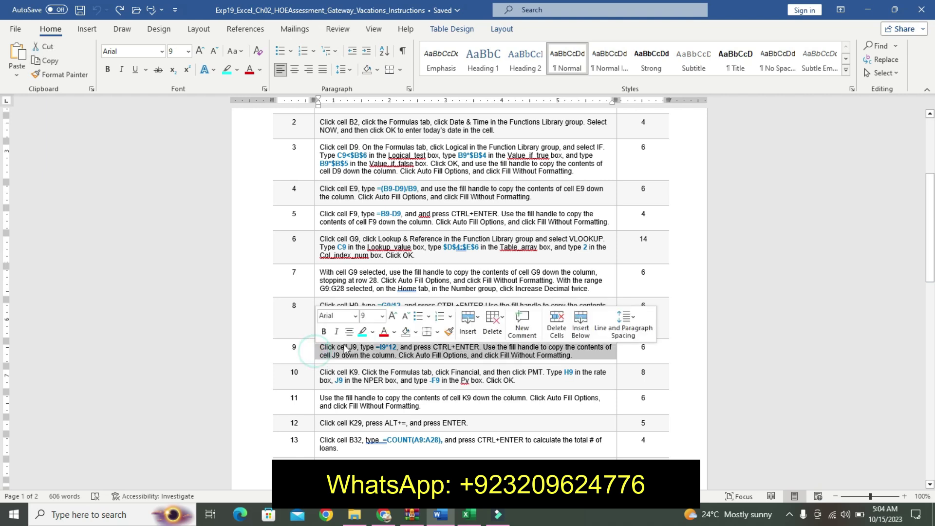
pyautogui.click(383, 317)
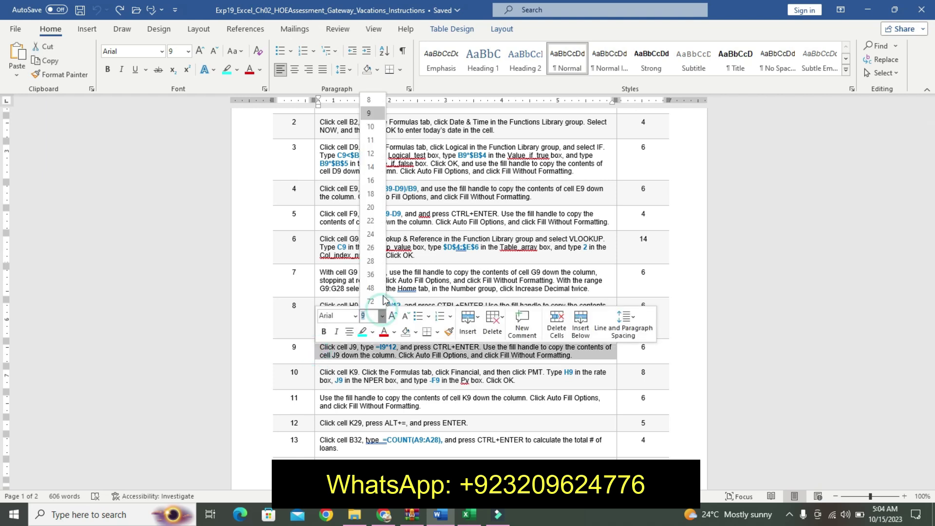
pyautogui.click(370, 153)
# Step: Make step 9 bold with cyan highlighting and select its =I9*12 formula
pyautogui.click(323, 331)
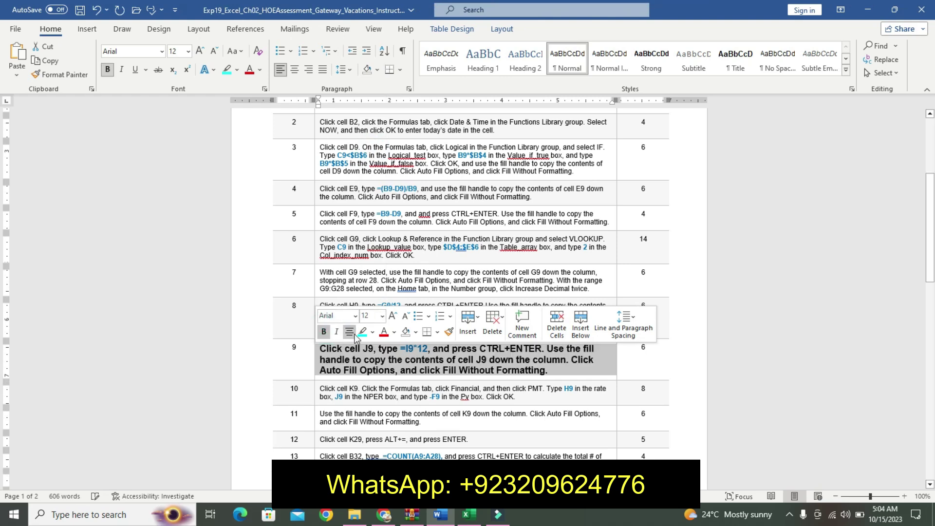
pyautogui.click(363, 332)
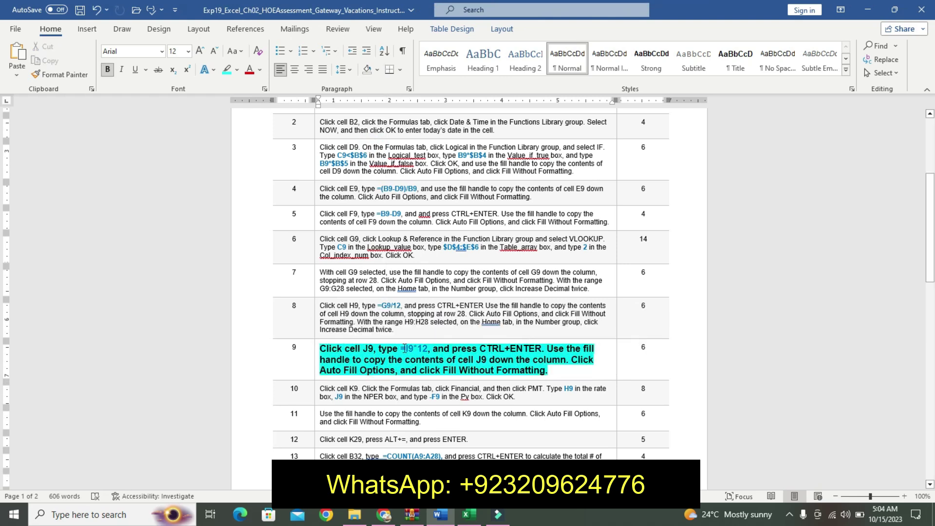
pyautogui.moveTo(401, 346); pyautogui.dragTo(426, 349)
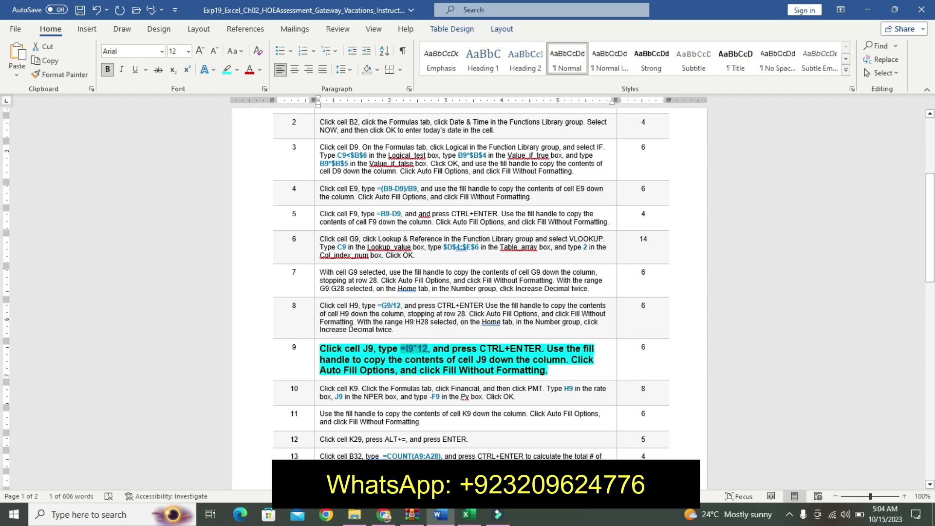
pyautogui.click(469, 515)
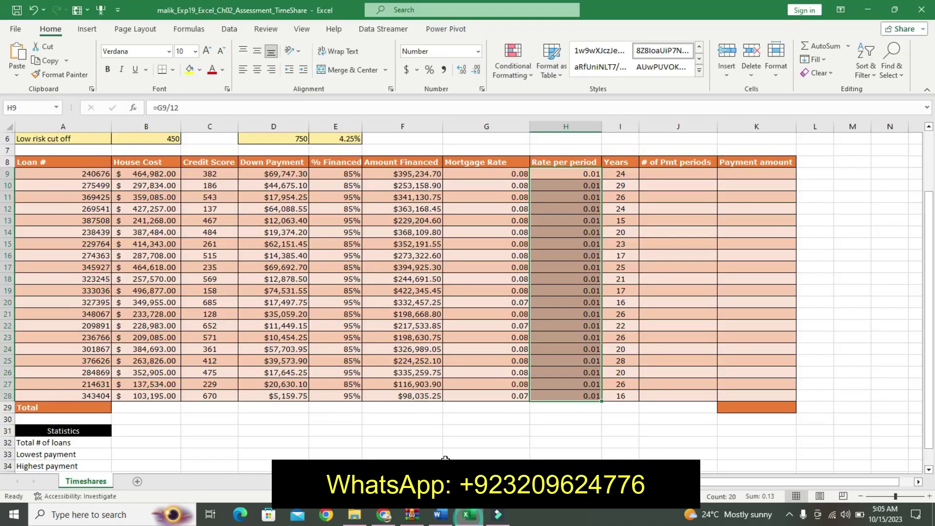
# Step: Undo the earlier fill of the rate values in H9:H28
pyautogui.click(667, 175)
pyautogui.click(592, 111)
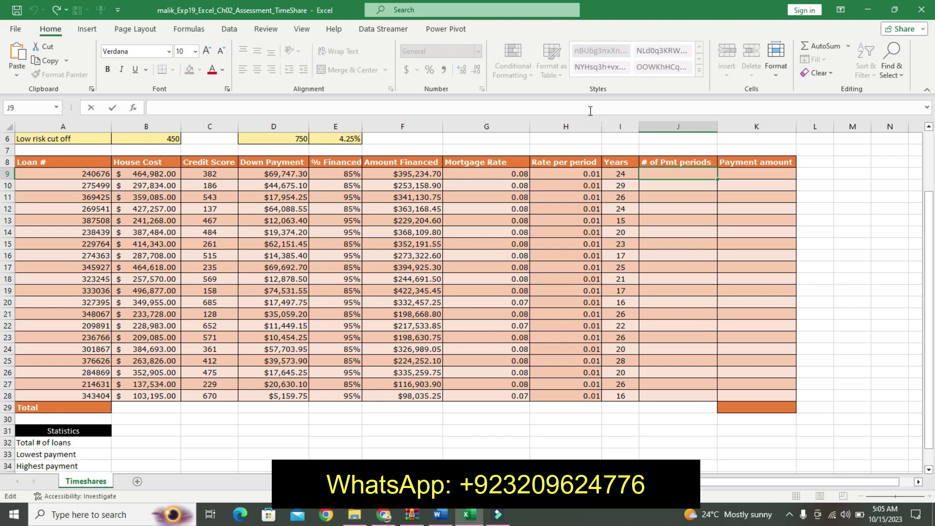
pyautogui.moveTo(578, 176); pyautogui.dragTo(592, 395)
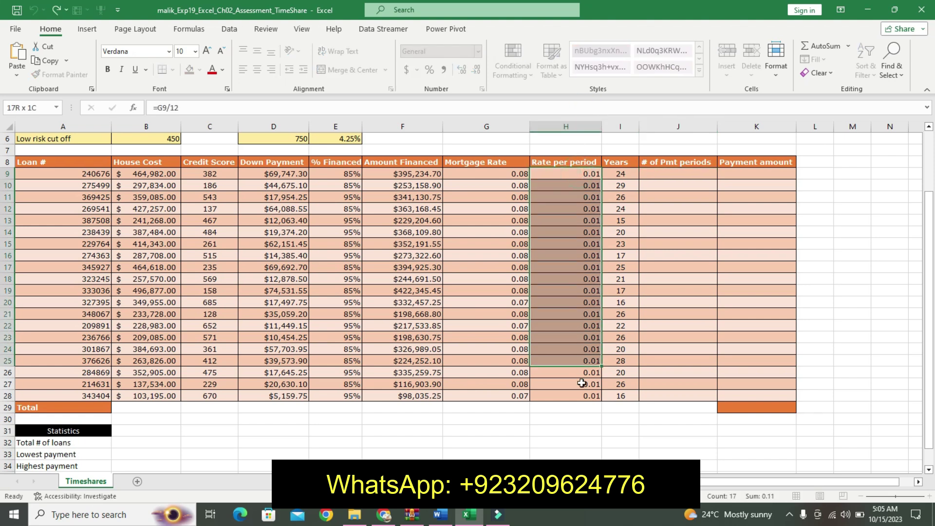
pyautogui.click(611, 410)
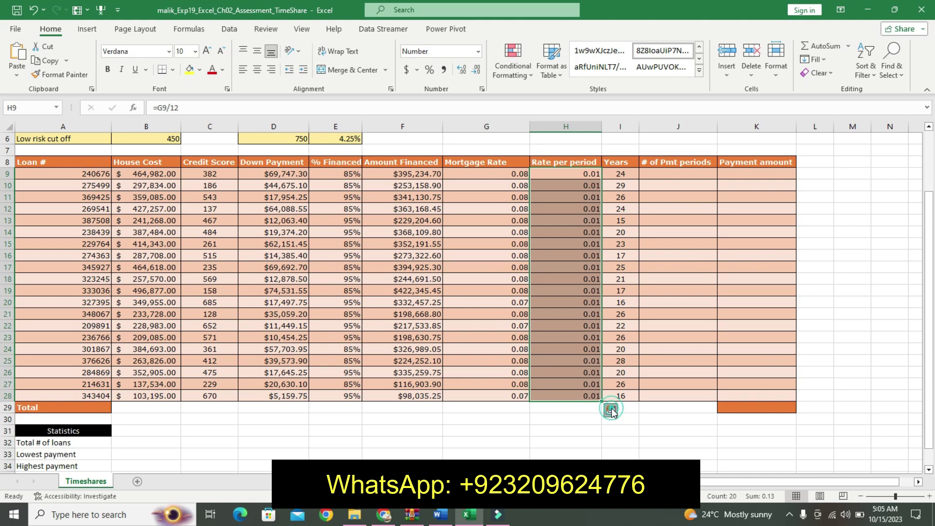
pyautogui.click(624, 260)
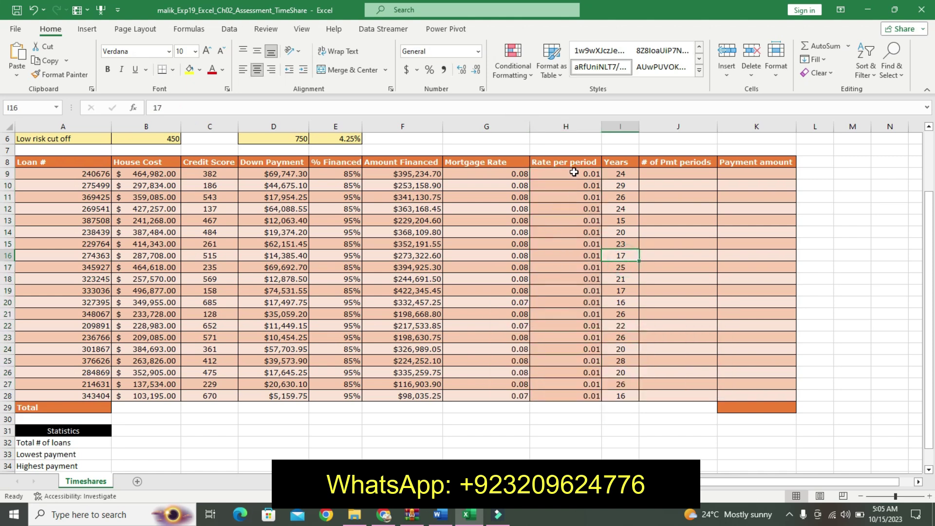
pyautogui.hotkey('ctrl', 'z')
pyautogui.hotkey('ctrl', 'y')
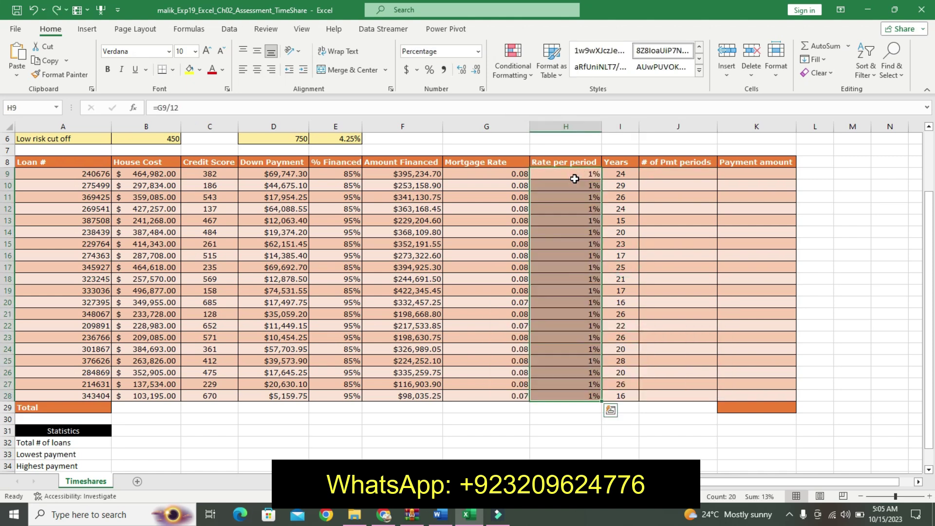
pyautogui.hotkey('ctrl', 'z')
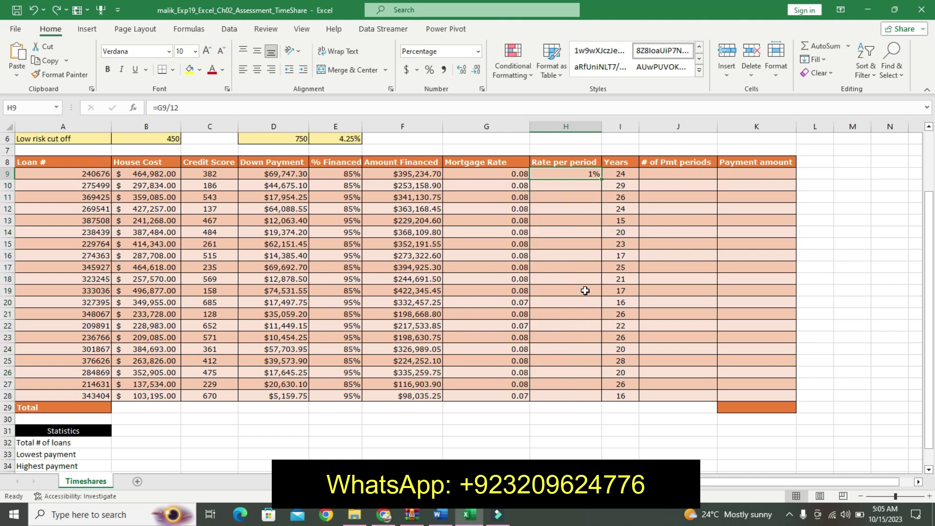
# Step: Refill H9's =G9/12 down to H28 without formatting, keeping the alternating row banding
pyautogui.click(595, 174)
pyautogui.moveTo(601, 180); pyautogui.dragTo(574, 173)
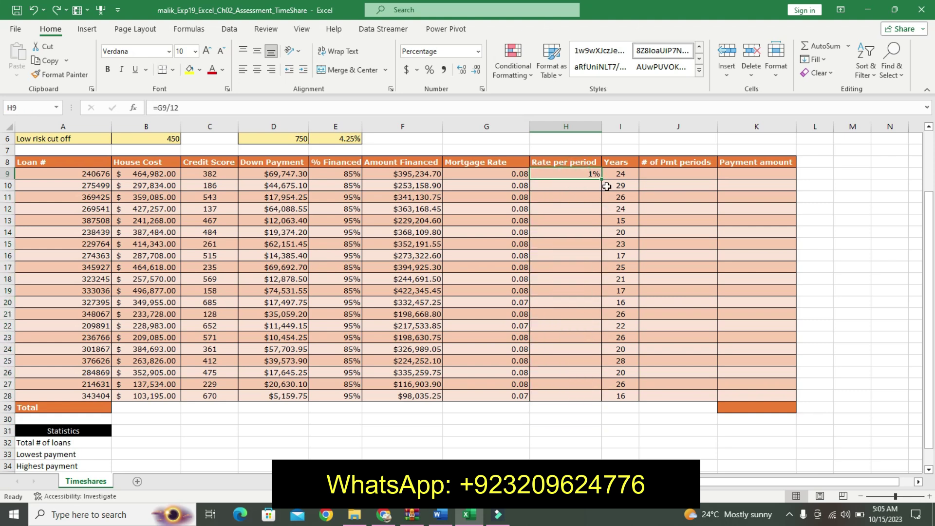
pyautogui.moveTo(601, 179); pyautogui.dragTo(574, 393)
pyautogui.click(609, 408)
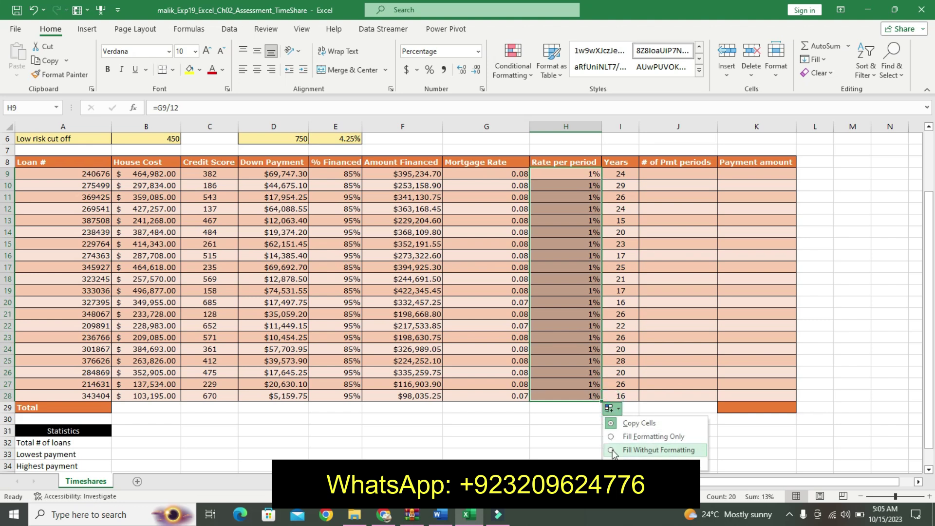
pyautogui.click(659, 450)
# Step: Copy =I9*12 from the Word instructions and enter it in cell J9
pyautogui.click(667, 171)
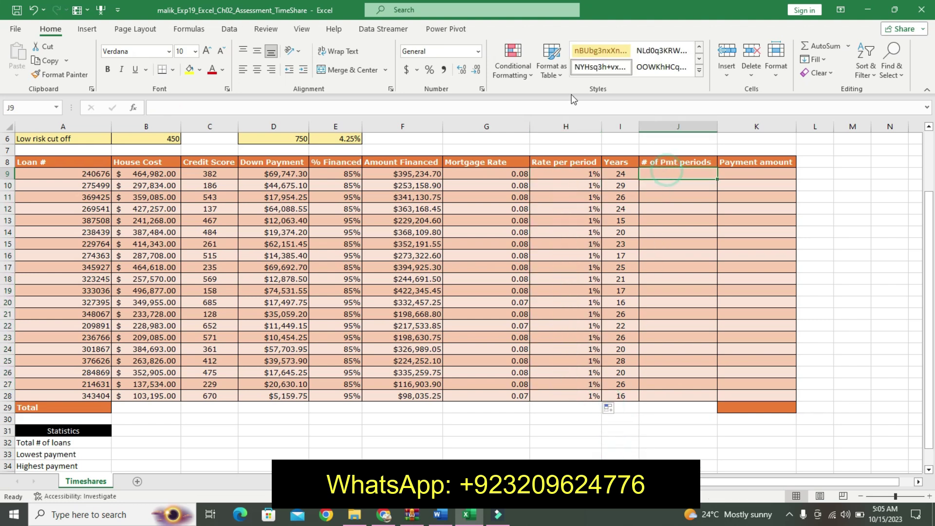
pyautogui.click(551, 109)
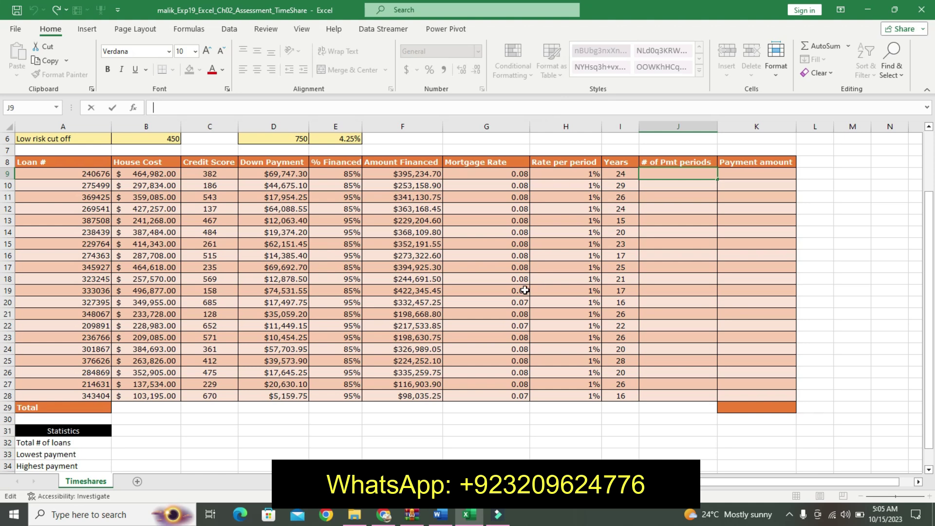
pyautogui.click(440, 514)
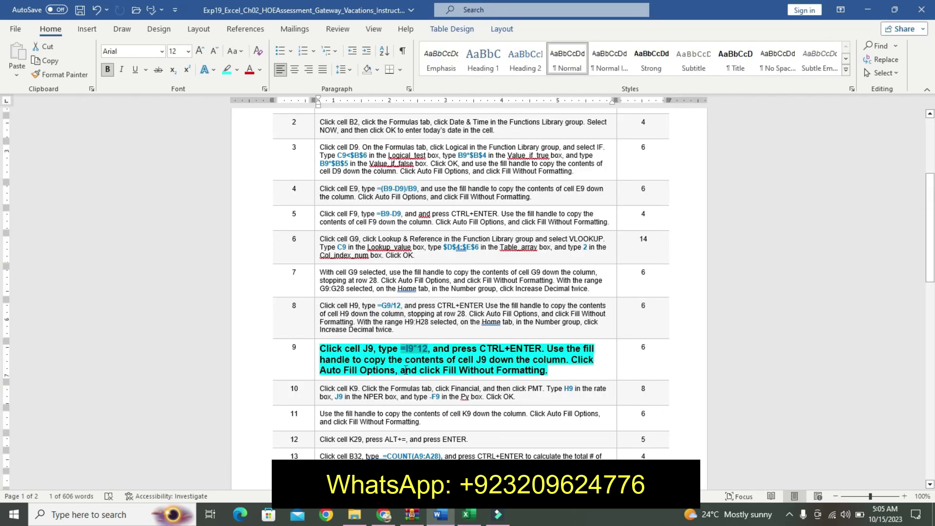
pyautogui.hotkey('ctrl', 'c')
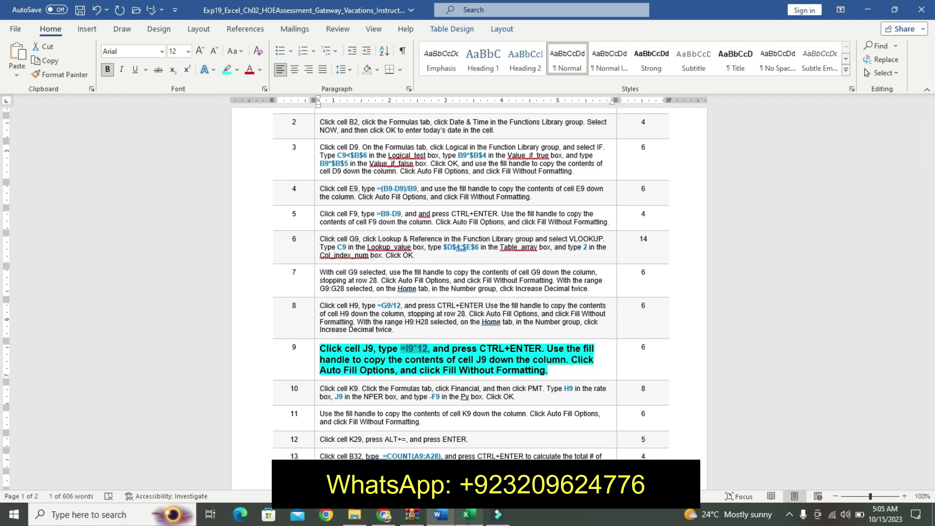
pyautogui.hotkey('alt', 'Tab')
pyautogui.click(488, 107)
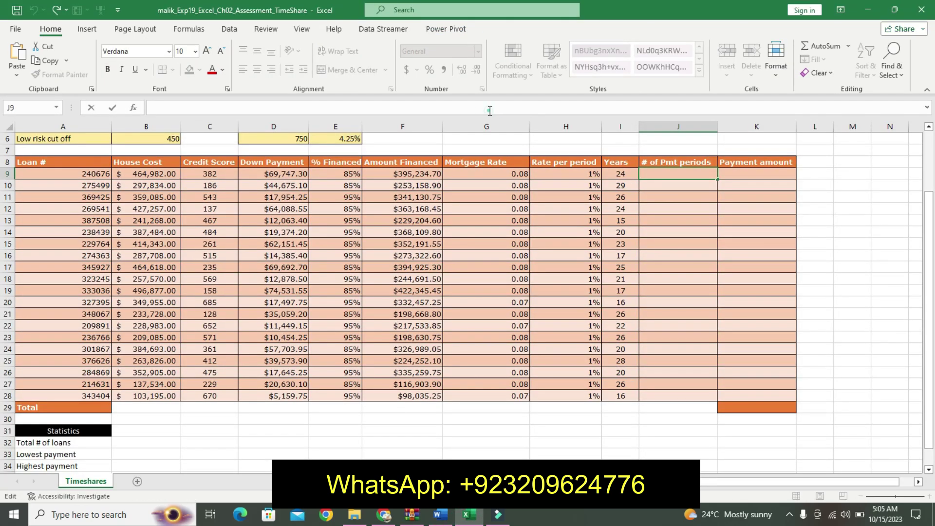
pyautogui.hotkey('ctrl', 'v')
pyautogui.hotkey('ctrl', 'Return')
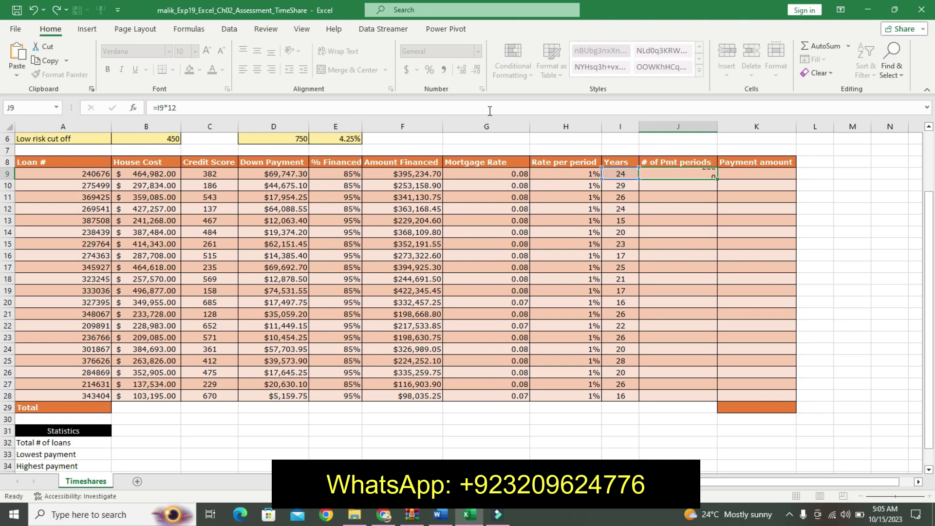
# Step: Fill J9's formula down to J28 without formatting, giving 288 down to 192
pyautogui.moveTo(718, 179); pyautogui.dragTo(717, 400)
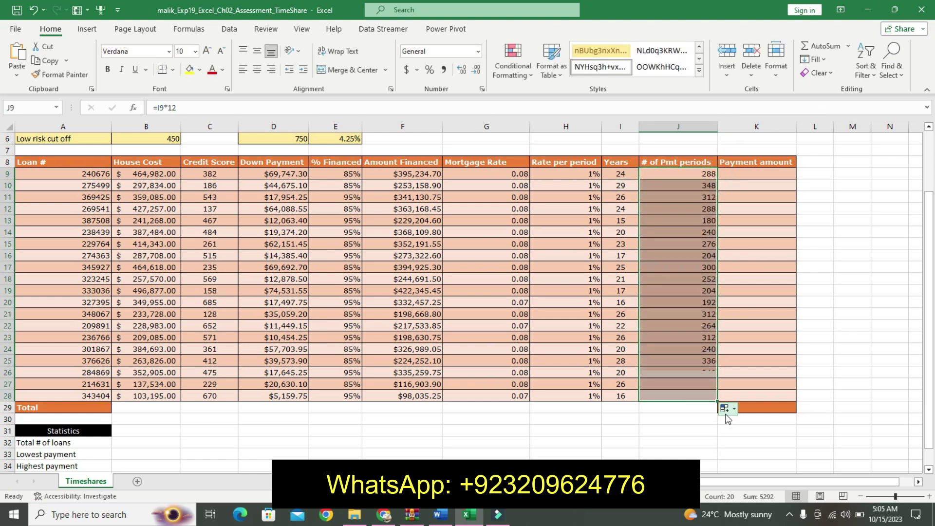
pyautogui.click(727, 408)
pyautogui.click(725, 447)
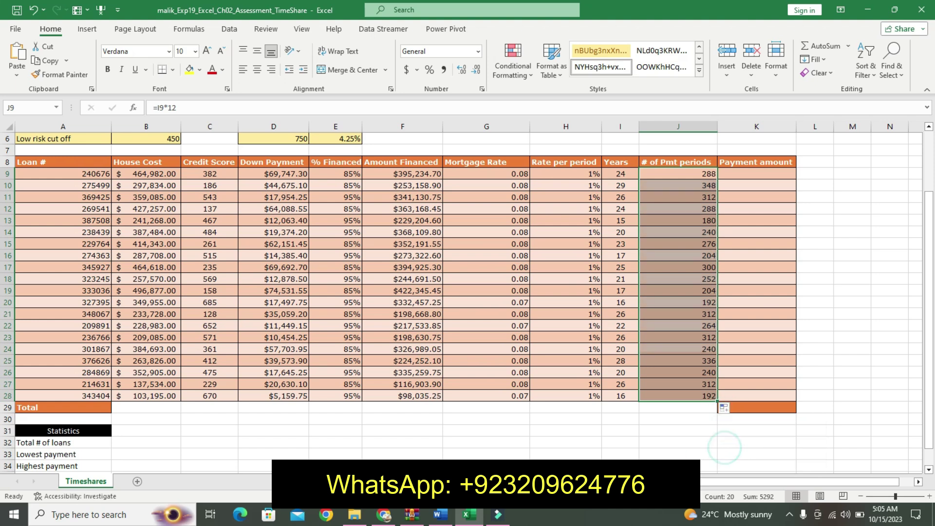
pyautogui.click(440, 515)
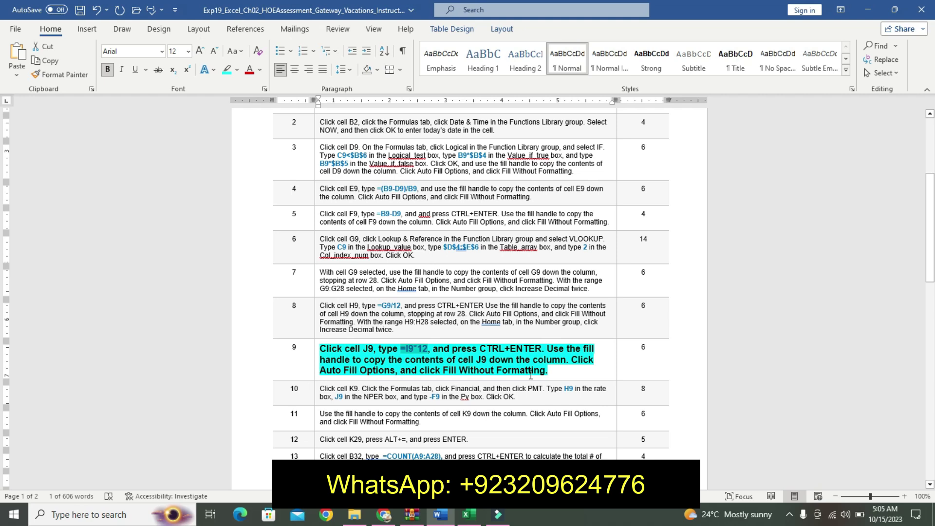
# Step: Undo step 9's 12 pt bold cyan formatting so it matches the other plain-text steps
pyautogui.hotkey('ctrl', 'z')
pyautogui.hotkey('ctrl', 'z')
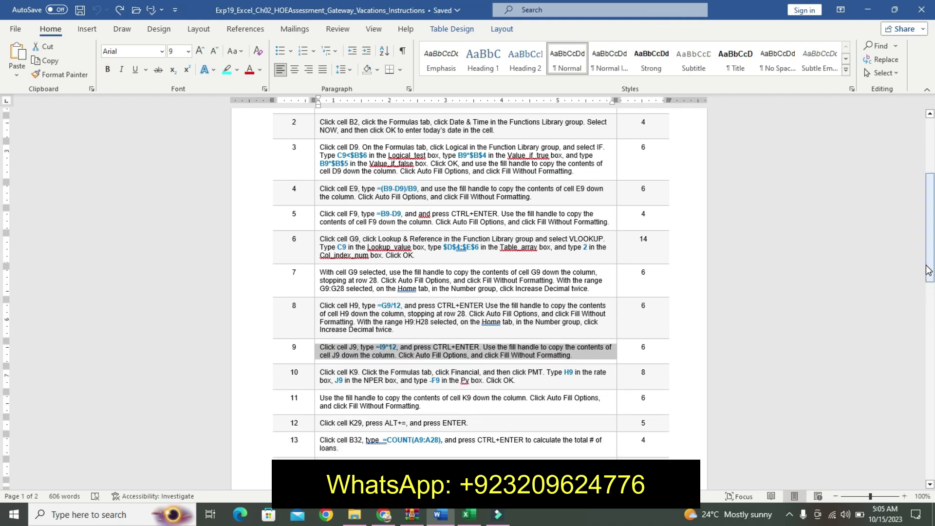
pyautogui.moveTo(928, 271); pyautogui.dragTo(934, 357)
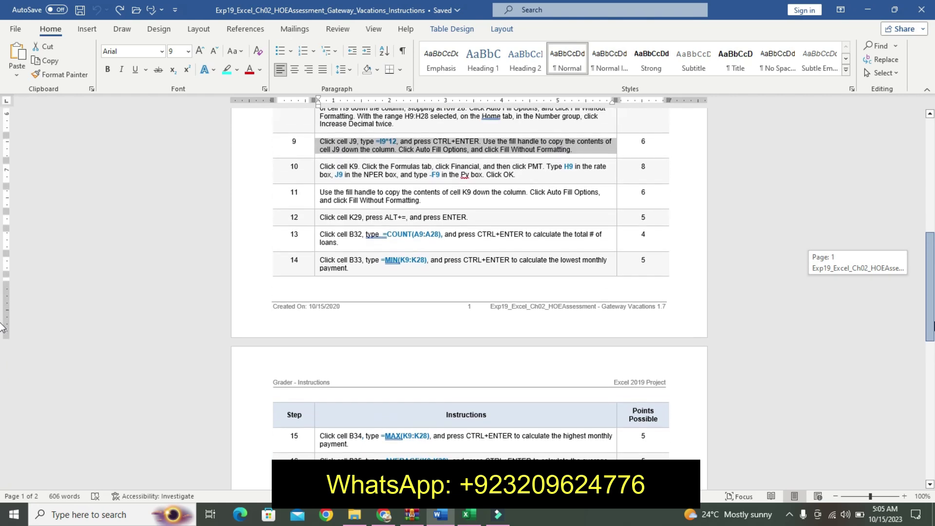
pyautogui.moveTo(933, 357); pyautogui.dragTo(934, 263)
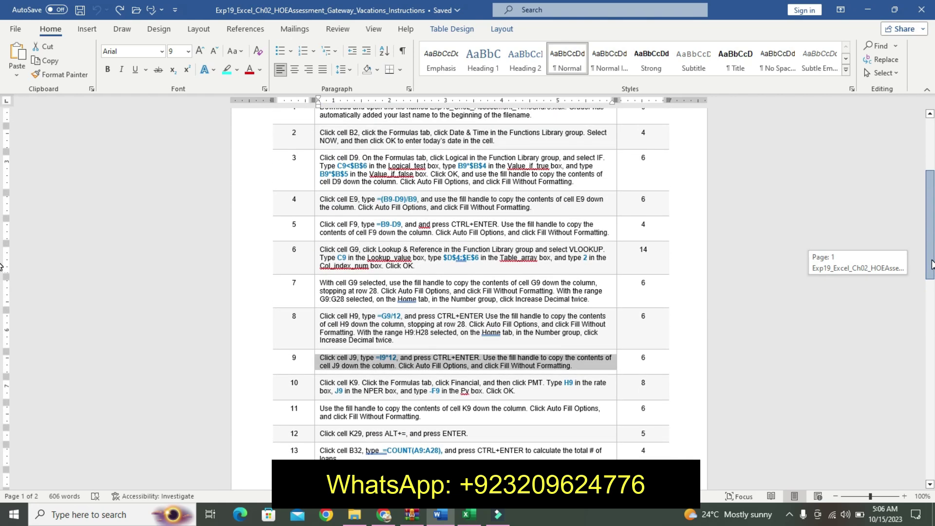
pyautogui.click(786, 298)
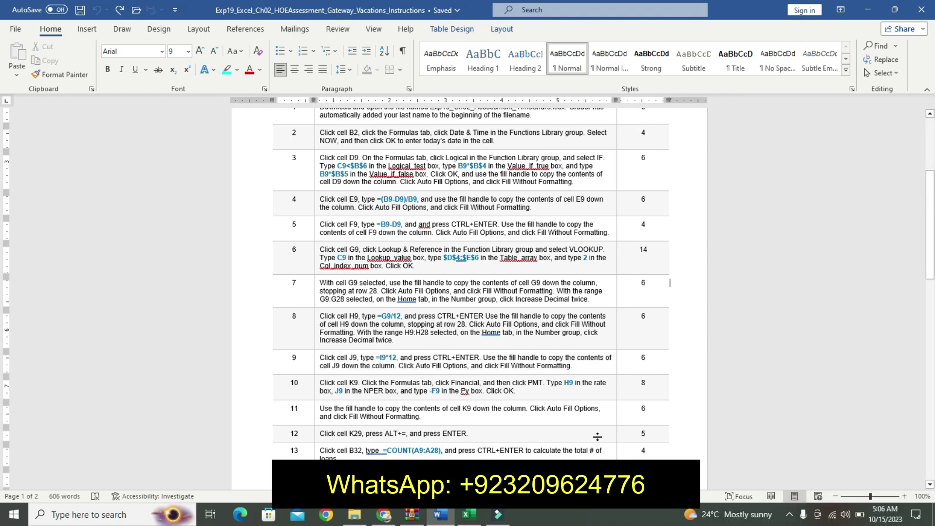
pyautogui.scroll(10, 194, 365)
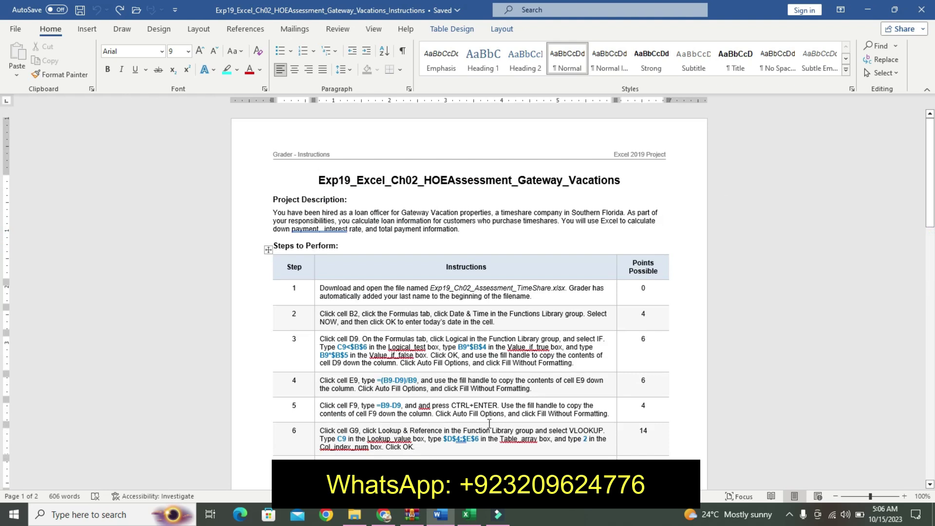
# Step: Return to the TimeShare workbook with H15 selected and the loan table scrolled to the top
pyautogui.click(469, 516)
pyautogui.click(565, 242)
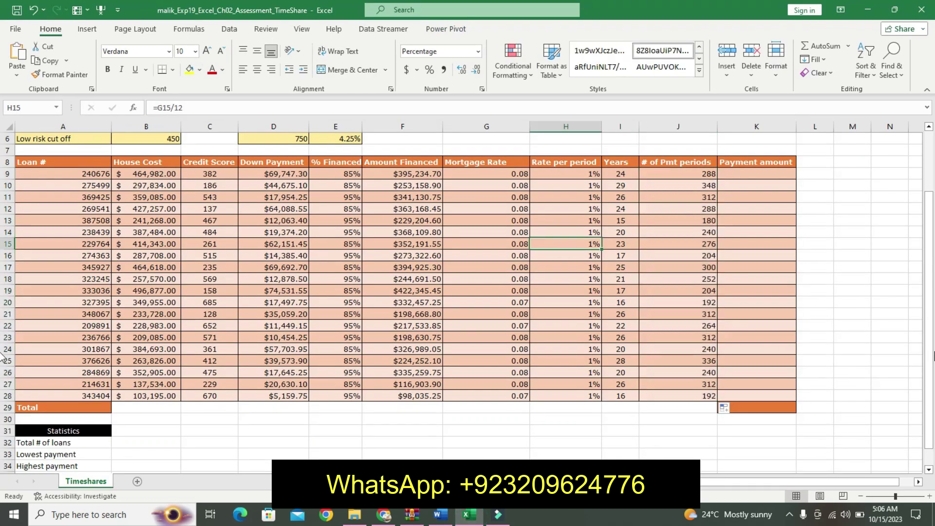
pyautogui.scroll(2, 3, 358)
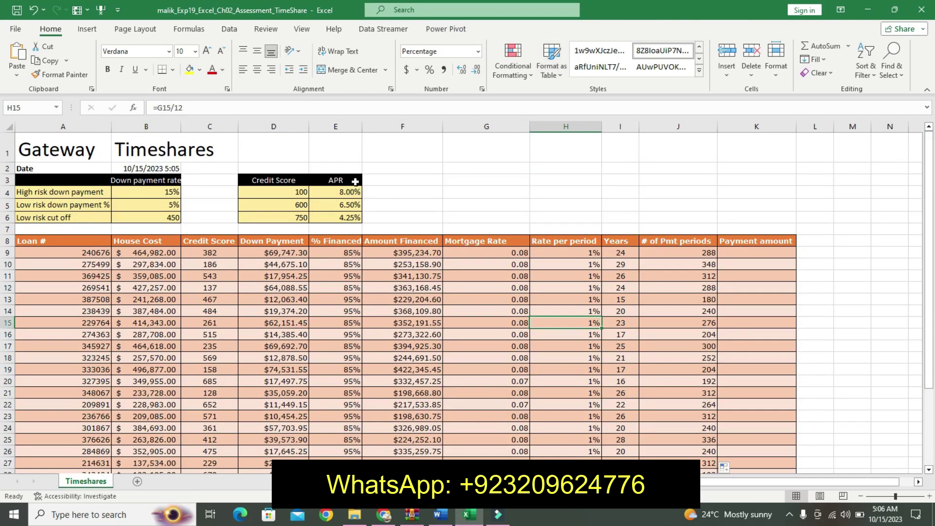